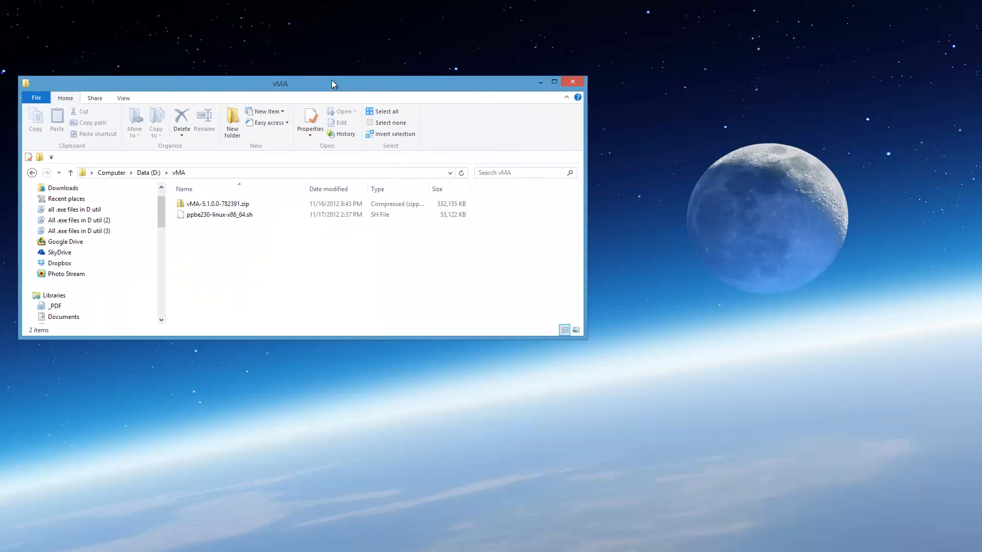
Step: Look over the downloaded files in the D:\vMA folder, including vMA-5.1.0.0-782391.zip
{"action": "left_click_drag", "start_coordinate": [331, 79], "coordinate": [407, 66]}
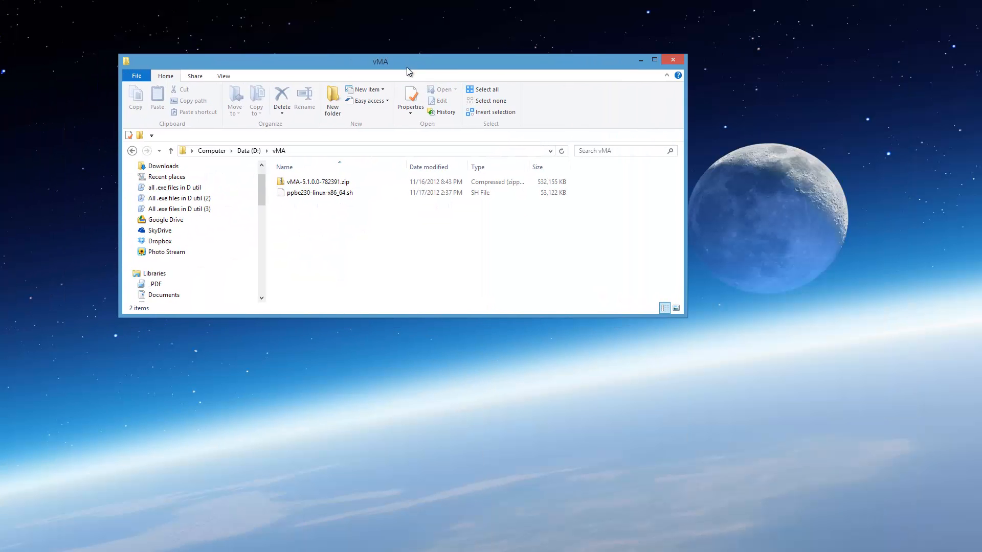
{"action": "left_click", "coordinate": [312, 182]}
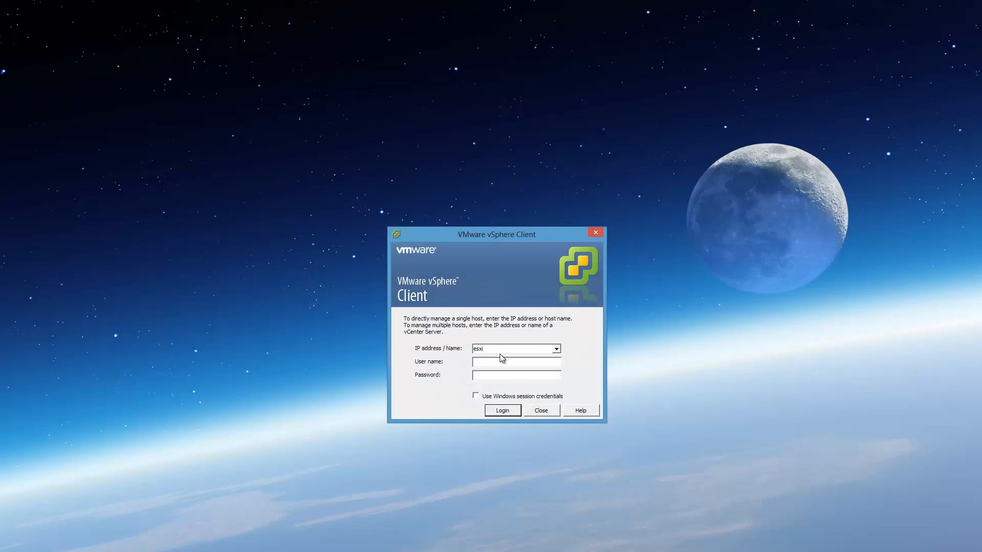
Step: Log in to the host esxi through the vSphere Client as root with the account password
{"action": "type", "text": "root"}
{"action": "key", "text": "Tab"}
{"action": "type", "text": "********"}
{"action": "key", "text": "Return"}
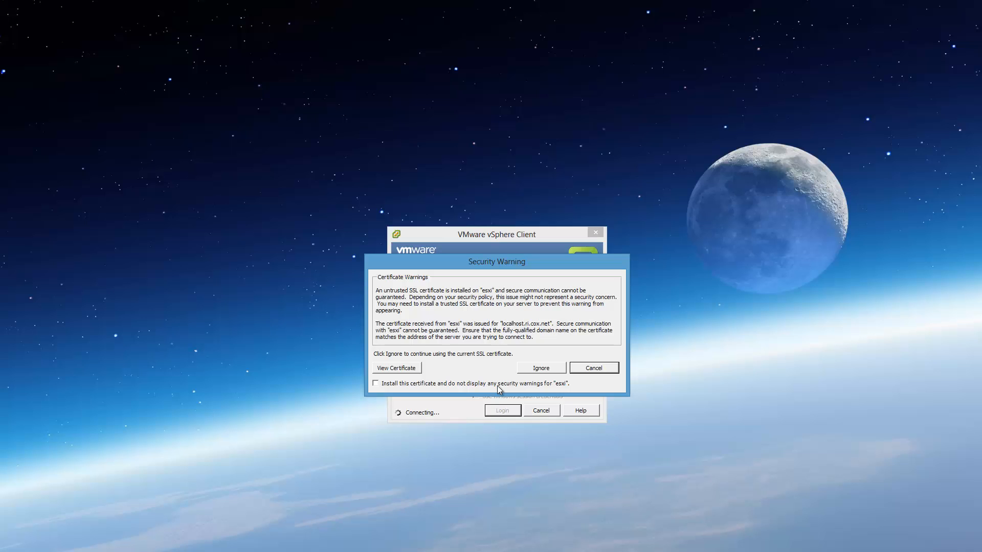
Step: Install the host's certificate to suppress its security warnings, ignore the current warning and dismiss the evaluation notice
{"action": "left_click", "coordinate": [497, 386]}
{"action": "left_click", "coordinate": [534, 372]}
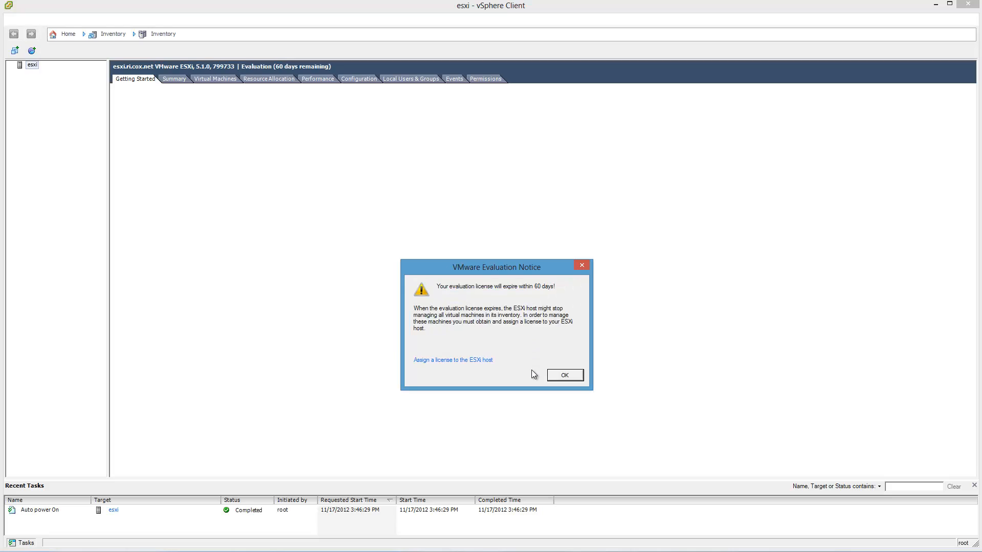
{"action": "left_click", "coordinate": [557, 378]}
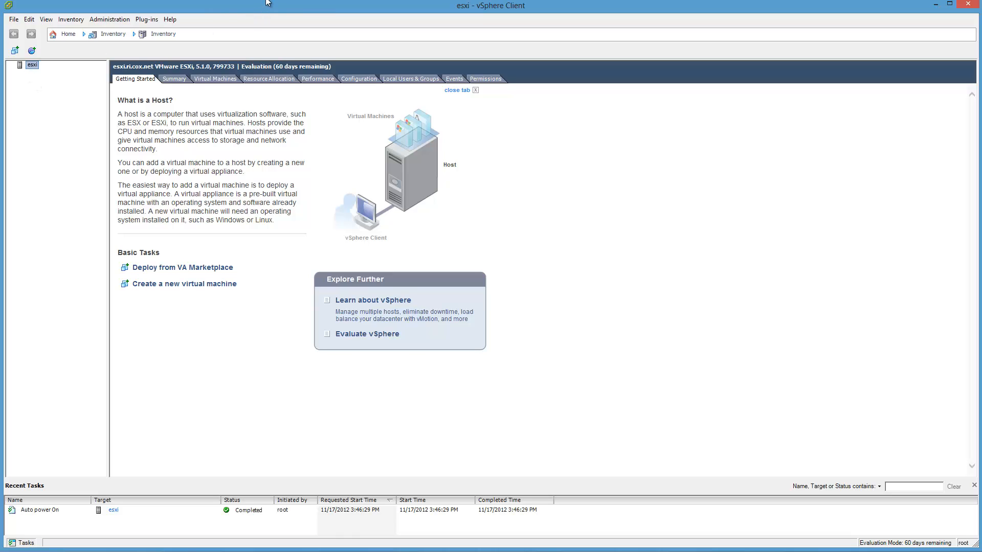
{"action": "left_click_drag", "start_coordinate": [266, 1], "coordinate": [266, 2]}
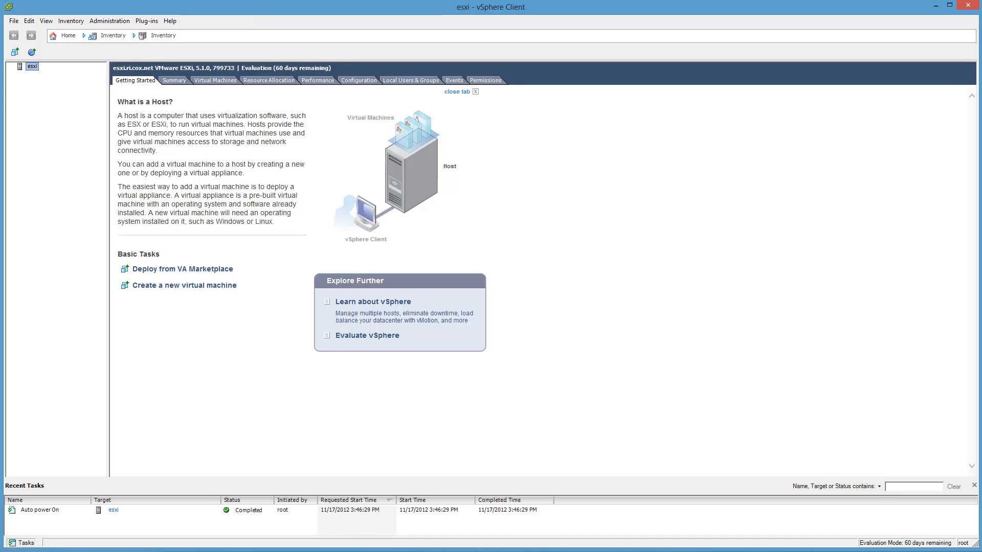
Step: Extract vMA-5.1.0.0-782391.zip to D:\vMA\vMA-5.1.0.0-782391 with showing the extracted files on completion turned off
{"action": "left_click_drag", "start_coordinate": [0, 166], "coordinate": [698, 84]}
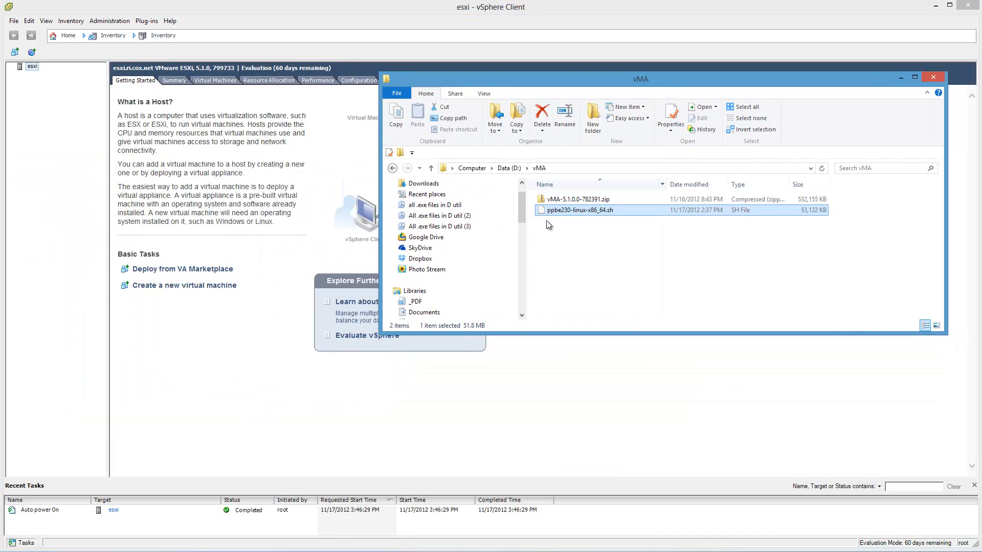
{"action": "left_click", "coordinate": [579, 199]}
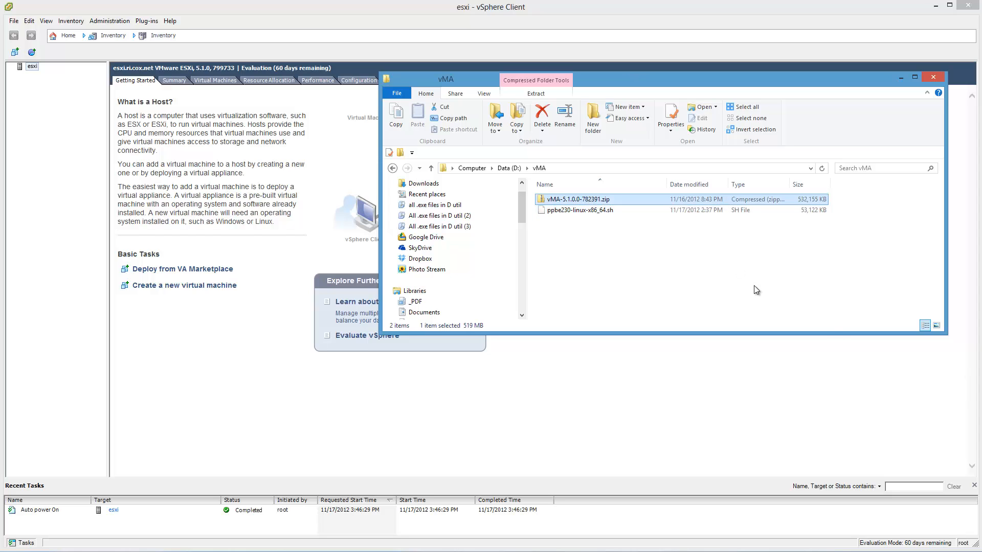
{"action": "right_click", "coordinate": [613, 199]}
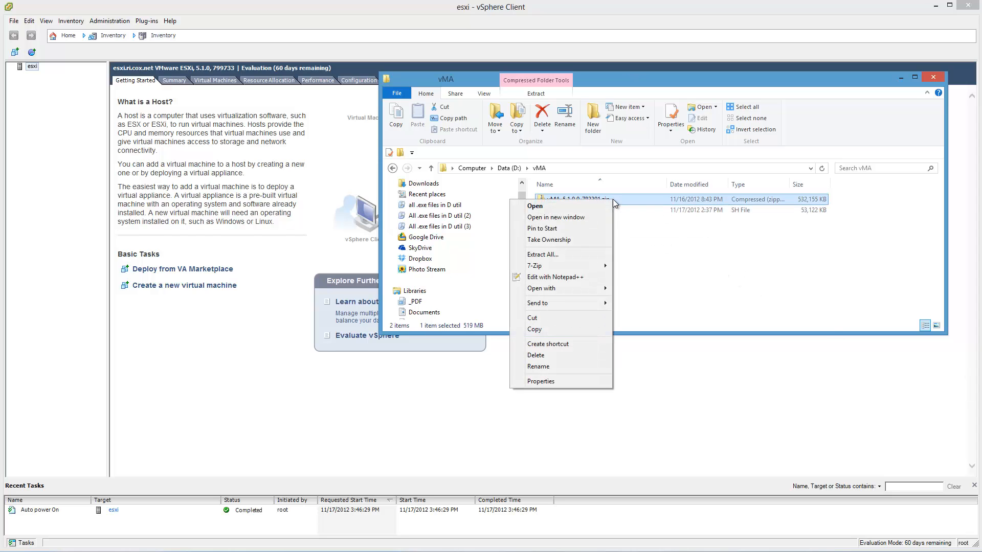
{"action": "left_click", "coordinate": [555, 255]}
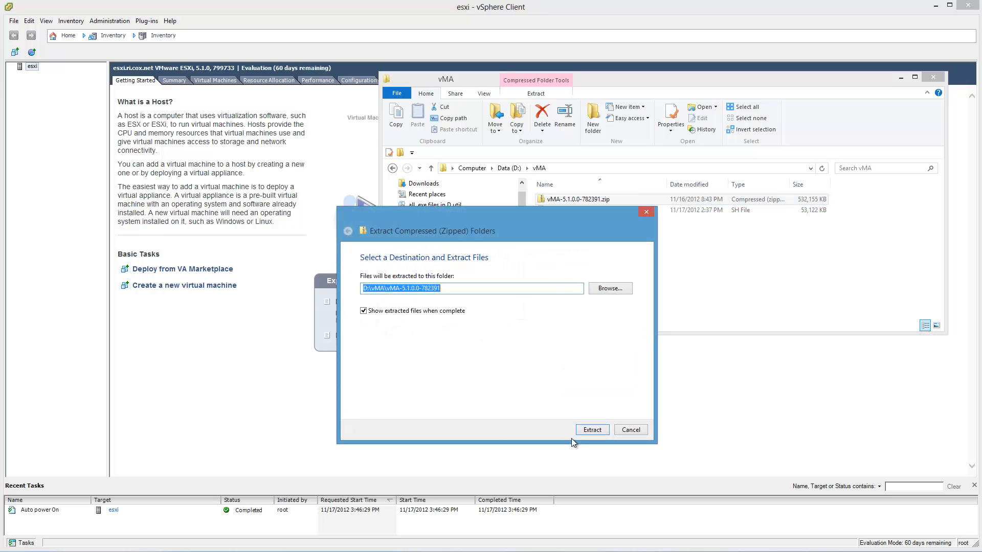
{"action": "left_click", "coordinate": [455, 311]}
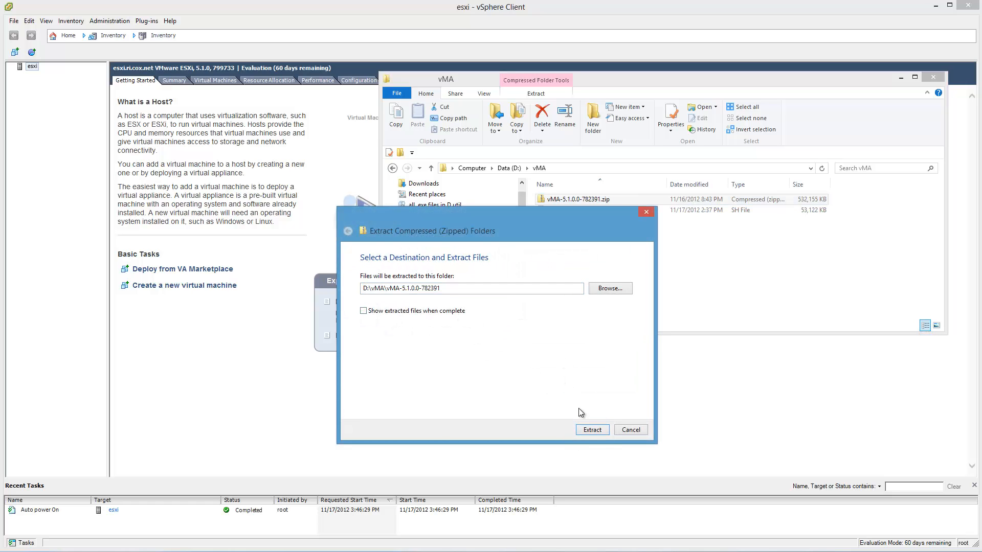
{"action": "left_click", "coordinate": [598, 431]}
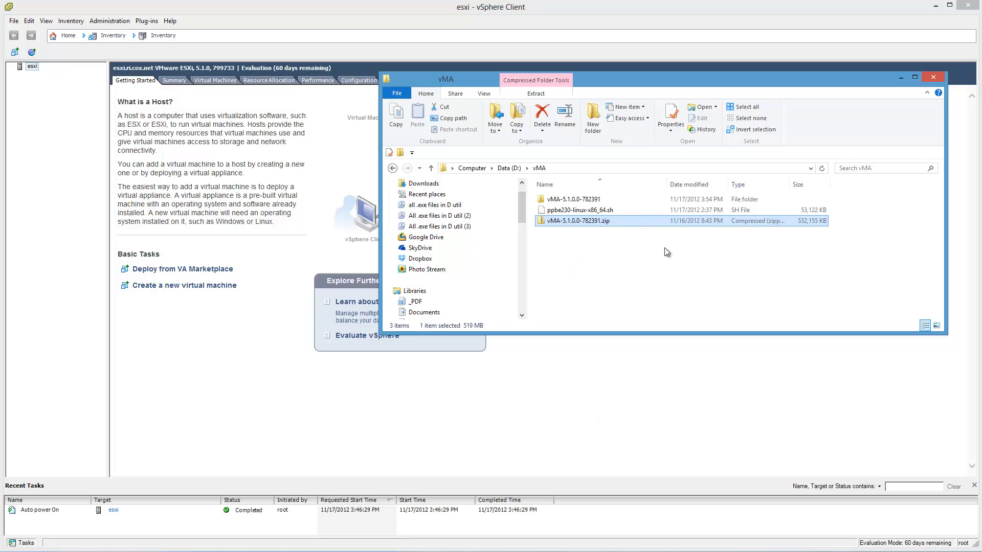
Step: Start an OVF template deployment on the host, using the path of the extracted vMA-5.1.0.0-782391 folder as the source location
{"action": "double_click", "coordinate": [599, 199]}
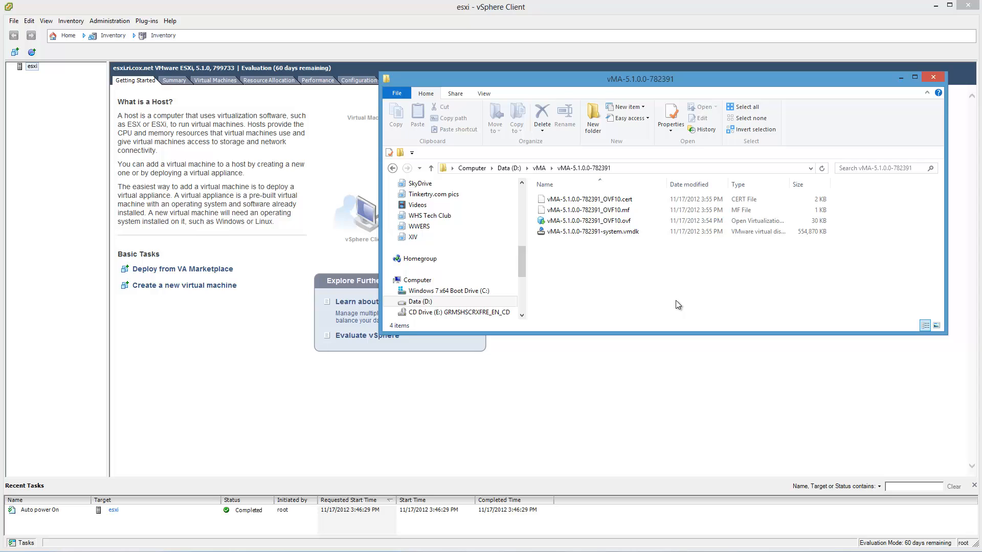
{"action": "left_click", "coordinate": [660, 168]}
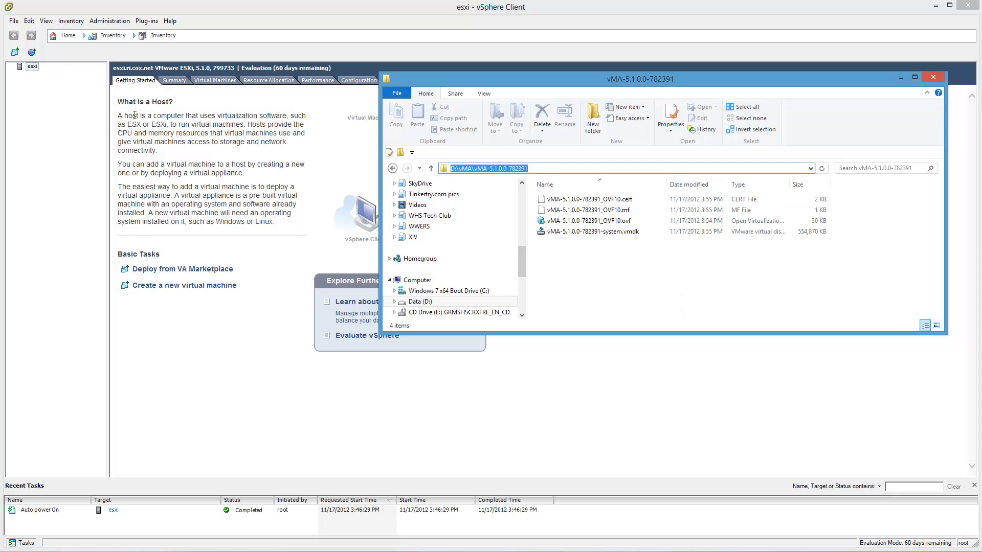
{"action": "left_click", "coordinate": [14, 22]}
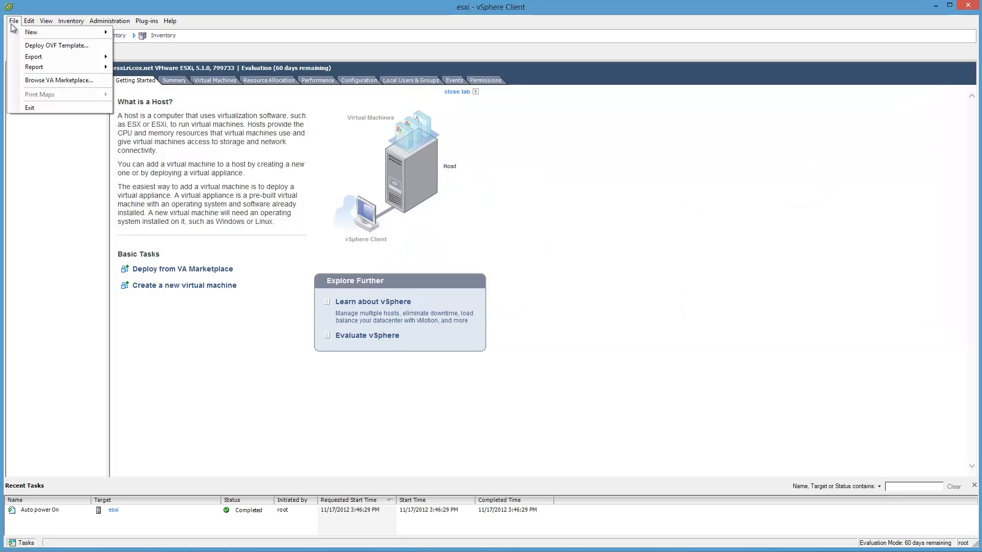
{"action": "left_click", "coordinate": [31, 49]}
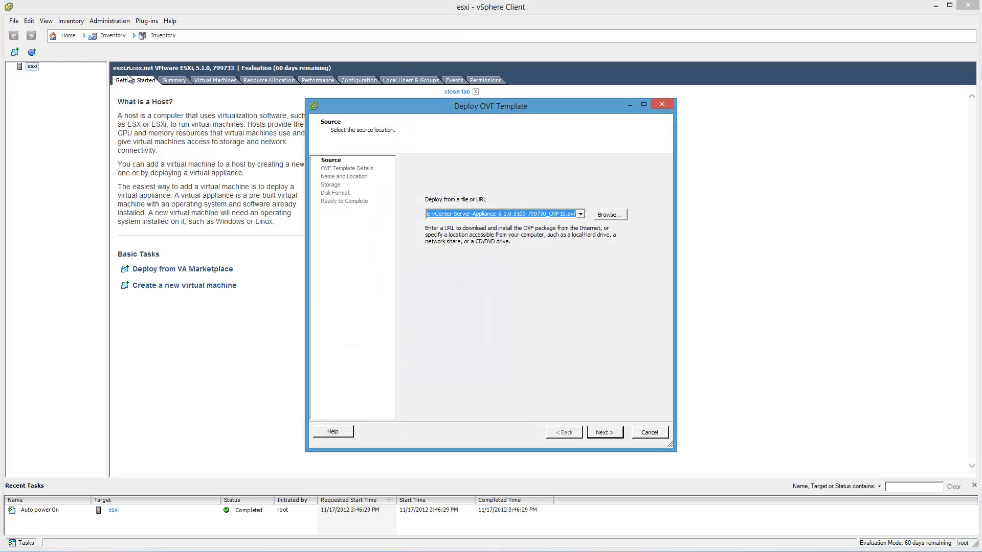
{"action": "key", "text": "ctrl+v"}
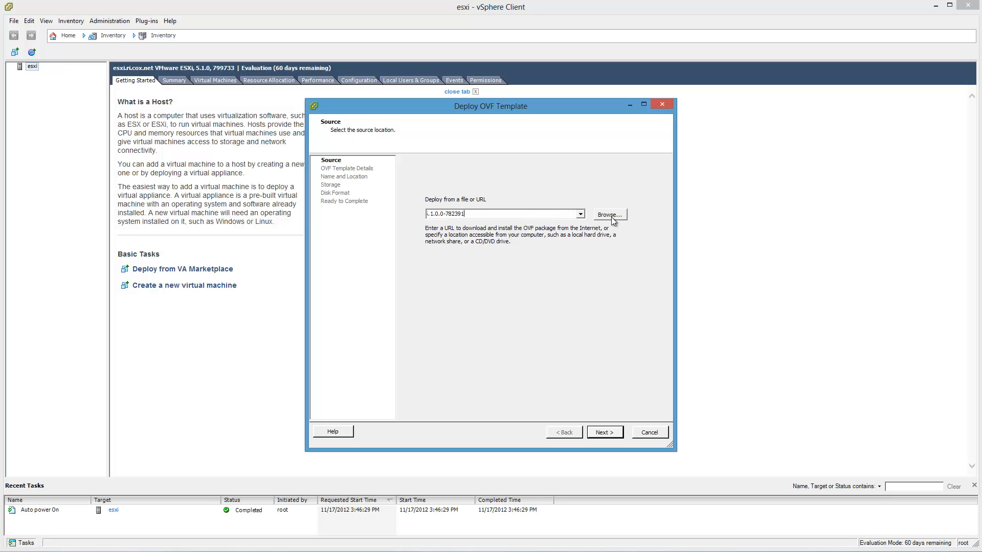
{"action": "key", "text": "Home"}
Step: Select vMA-5.1.0.0-782391_OVF10.ovf in the extracted folder as the deployment source and continue to the template details
{"action": "left_click", "coordinate": [610, 215]}
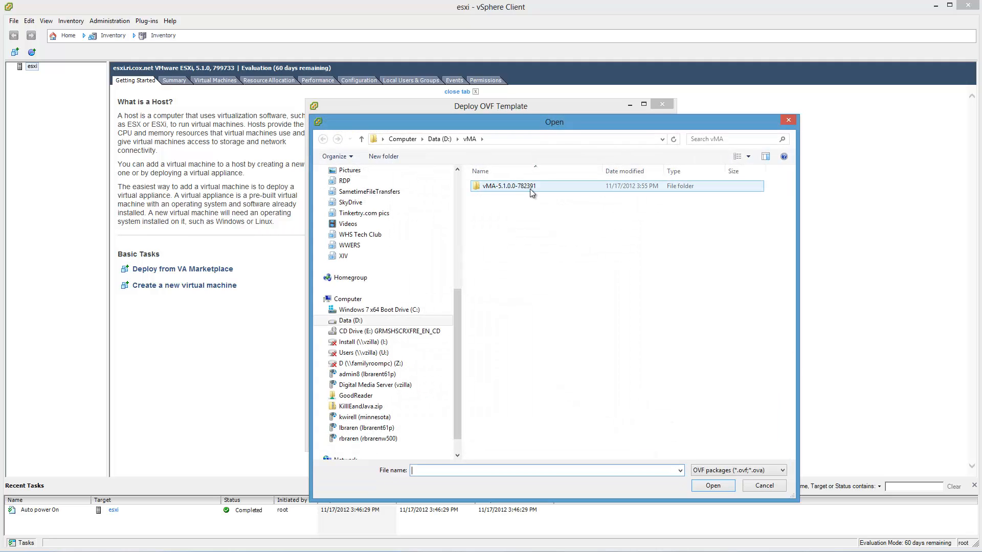
{"action": "double_click", "coordinate": [527, 187]}
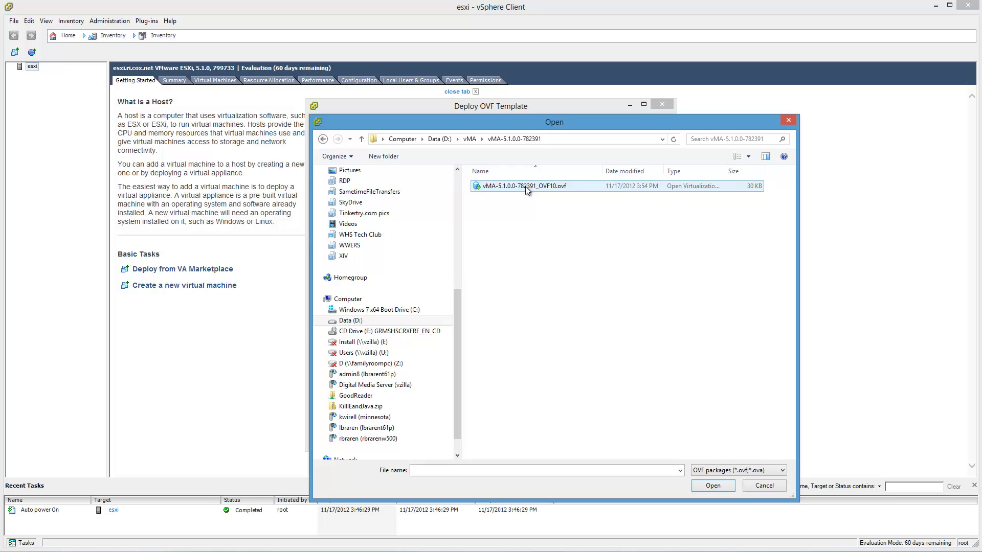
{"action": "double_click", "coordinate": [526, 186]}
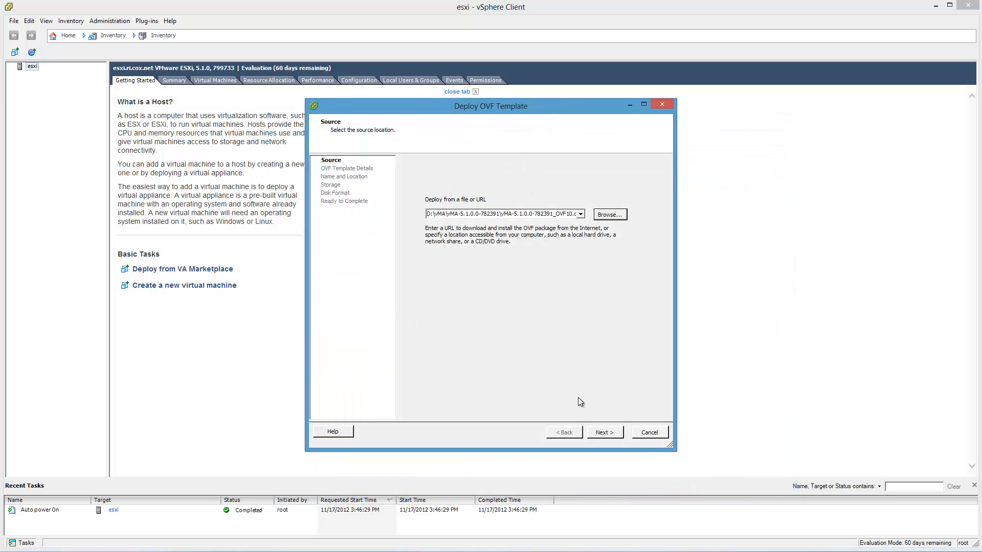
{"action": "left_click", "coordinate": [610, 437]}
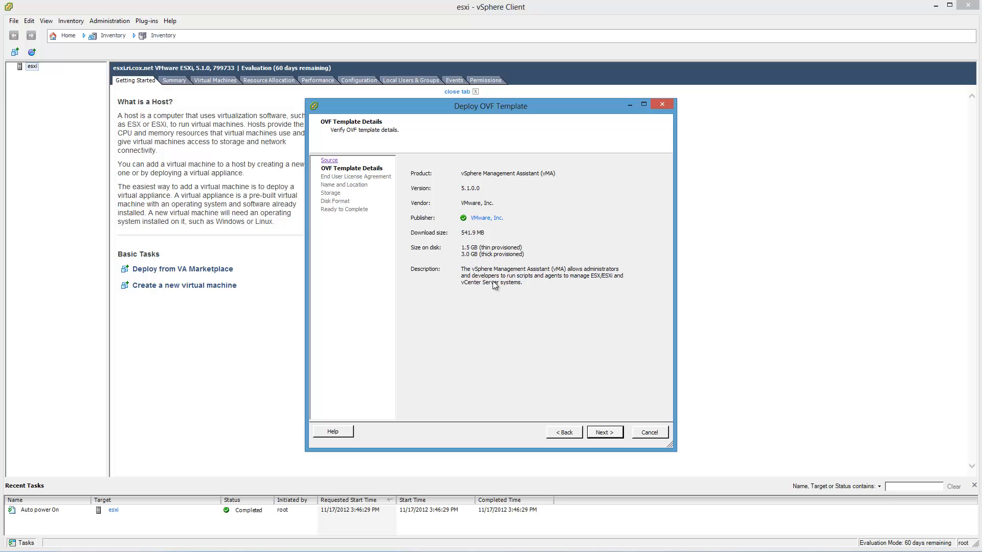
Step: Proceed past the template details and accept the end user license agreement, viewing it to its end
{"action": "left_click", "coordinate": [602, 436]}
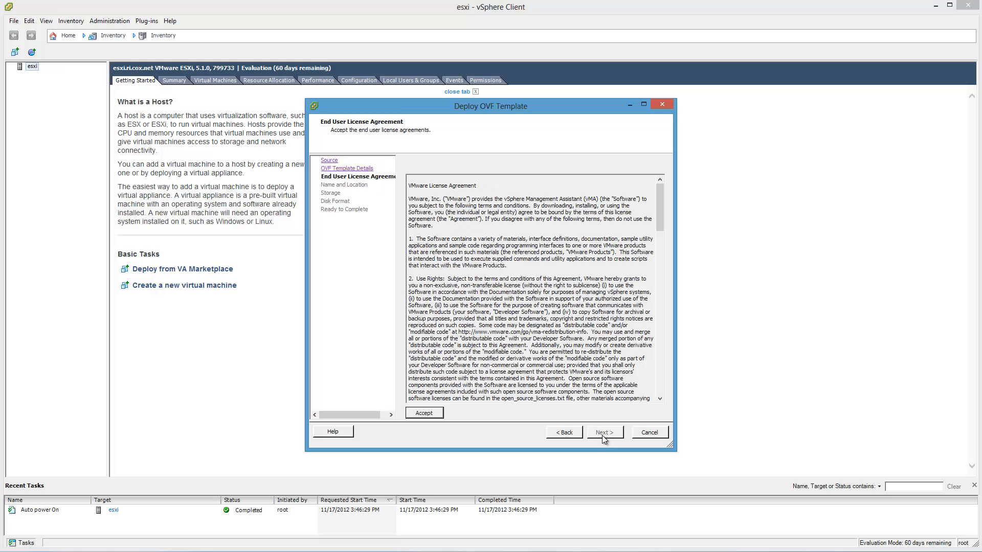
{"action": "left_click", "coordinate": [431, 413]}
{"action": "left_click_drag", "start_coordinate": [659, 205], "coordinate": [660, 395]}
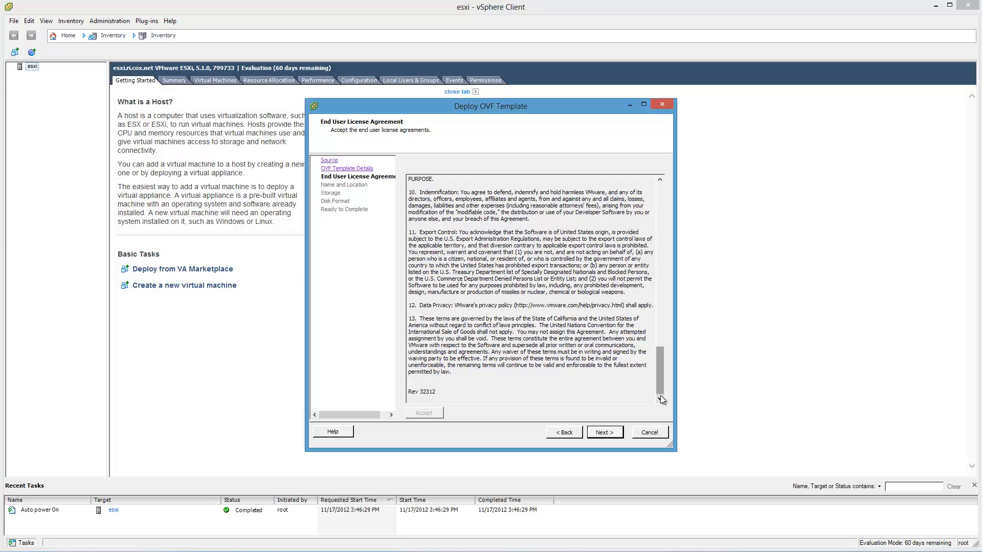
{"action": "left_click", "coordinate": [619, 434]}
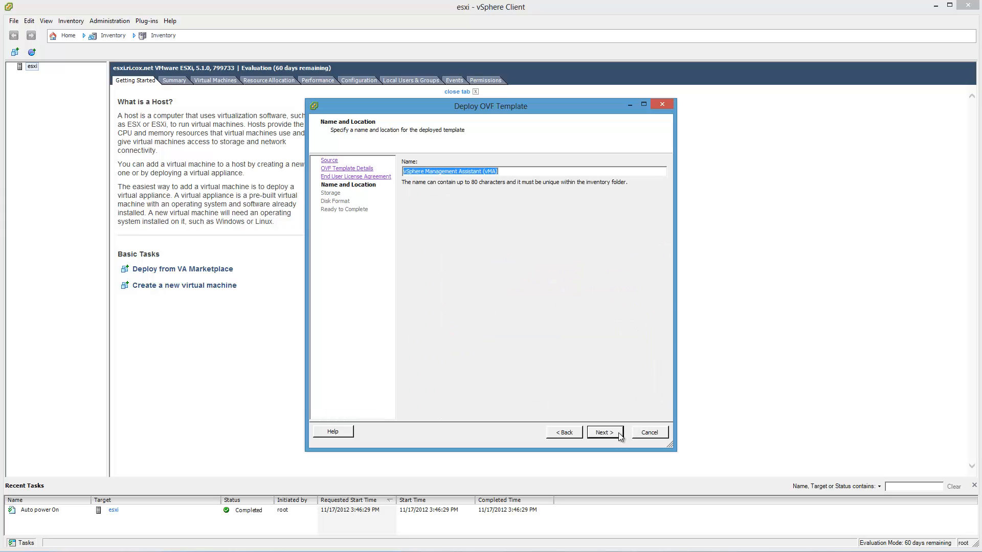
Step: Keep the name vSphere Management Assistant (vMA) and choose SAMSUNGSSD as the destination datastore
{"action": "left_click", "coordinate": [619, 433]}
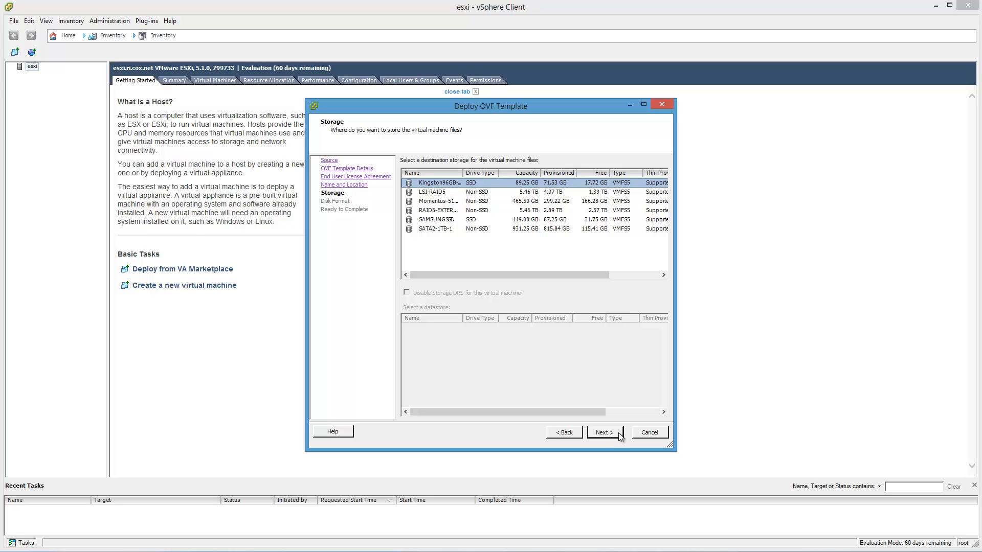
{"action": "left_click", "coordinate": [456, 220]}
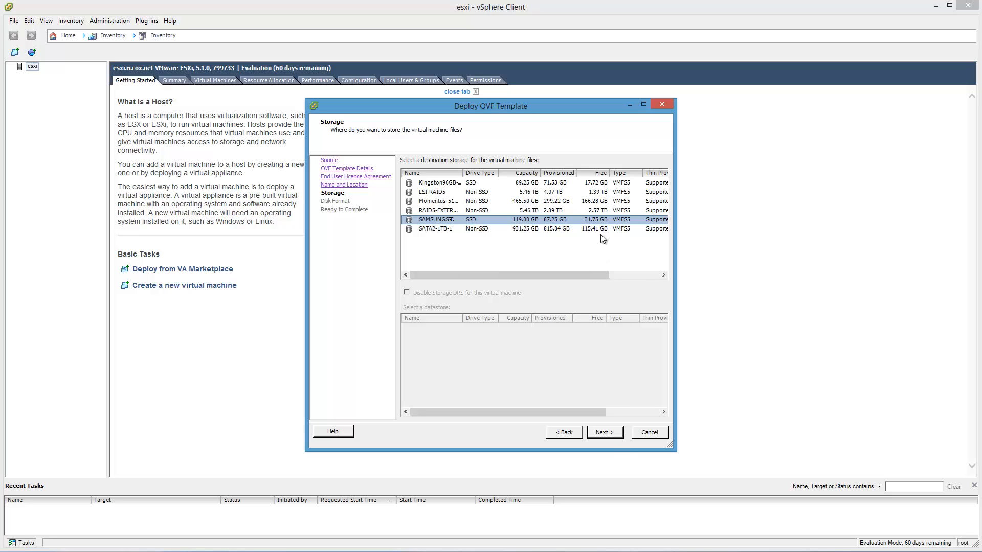
{"action": "left_click", "coordinate": [613, 437]}
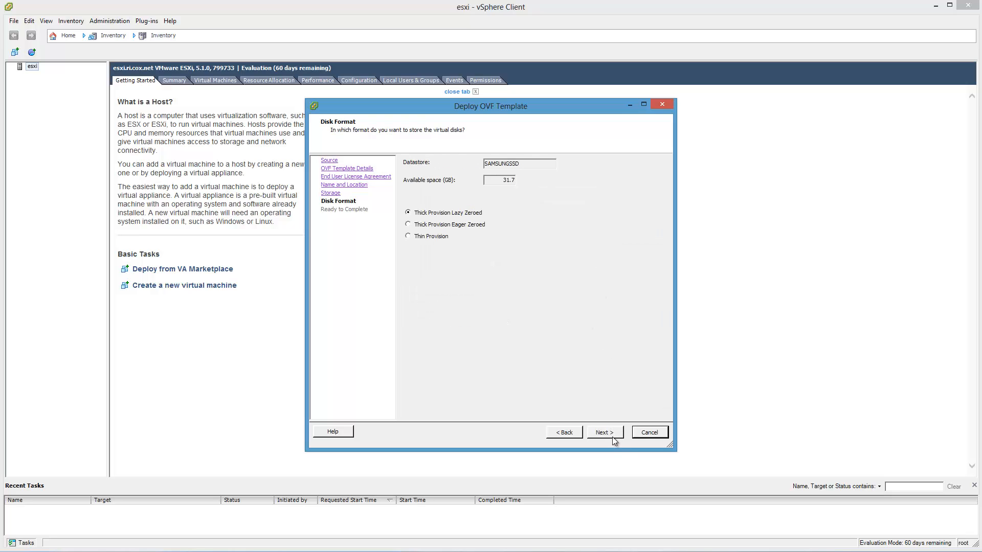
Step: Set the disk format to Thin Provision and start the deployment with power on after deployment enabled
{"action": "left_click", "coordinate": [433, 242]}
{"action": "left_click", "coordinate": [611, 434]}
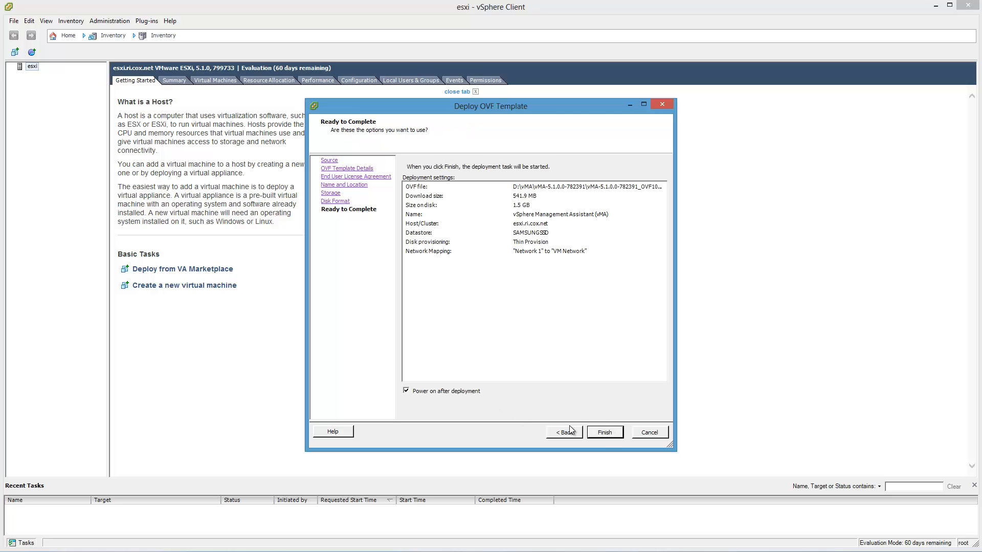
{"action": "left_click", "coordinate": [605, 434]}
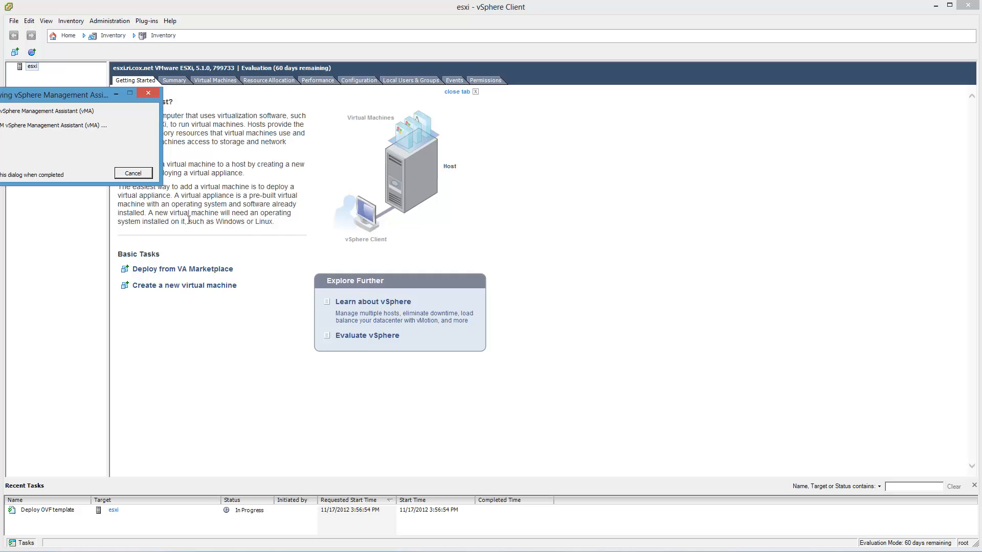
Step: Monitor the deployment's network throughput in Task Manager's Ethernet graph, arranged beside the deployment progress dialog
{"action": "left_click_drag", "start_coordinate": [63, 98], "coordinate": [163, 14]}
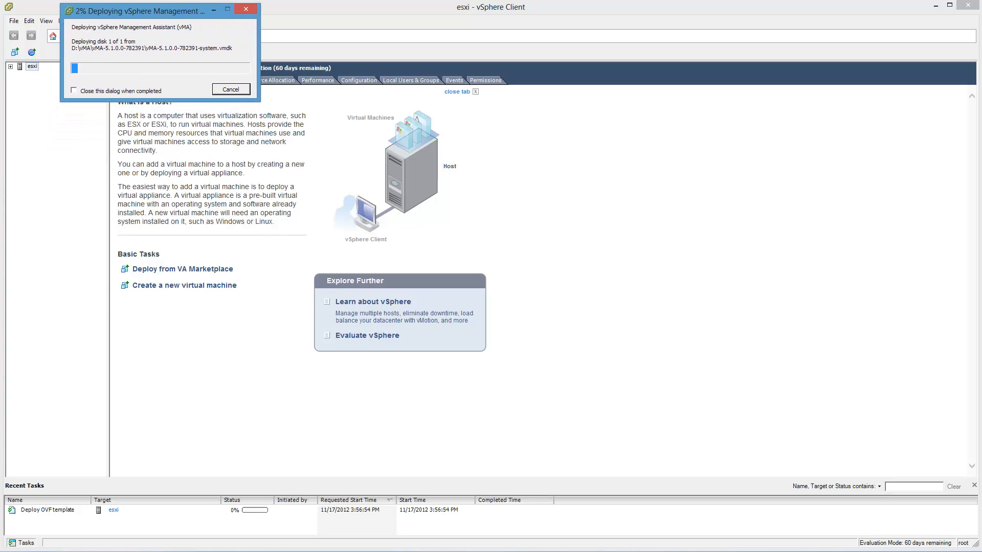
{"action": "key", "text": "alt+Tab"}
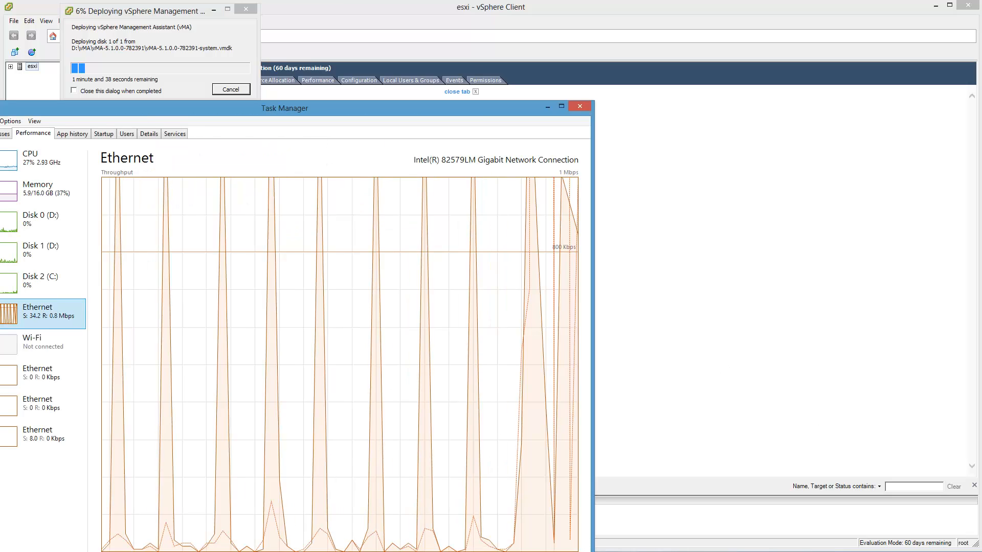
{"action": "left_click_drag", "start_coordinate": [0, 101], "coordinate": [28, 302]}
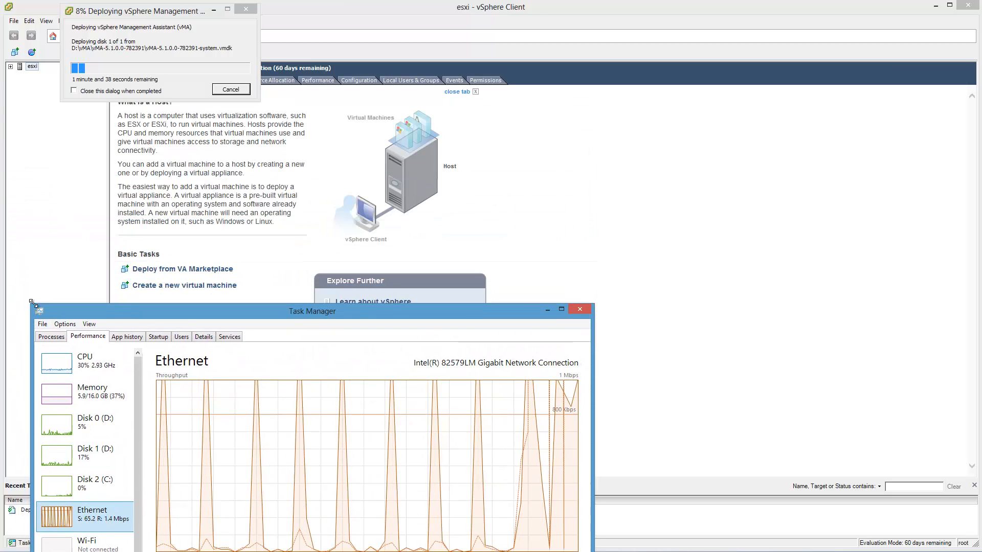
{"action": "left_click_drag", "start_coordinate": [156, 311], "coordinate": [0, 212]}
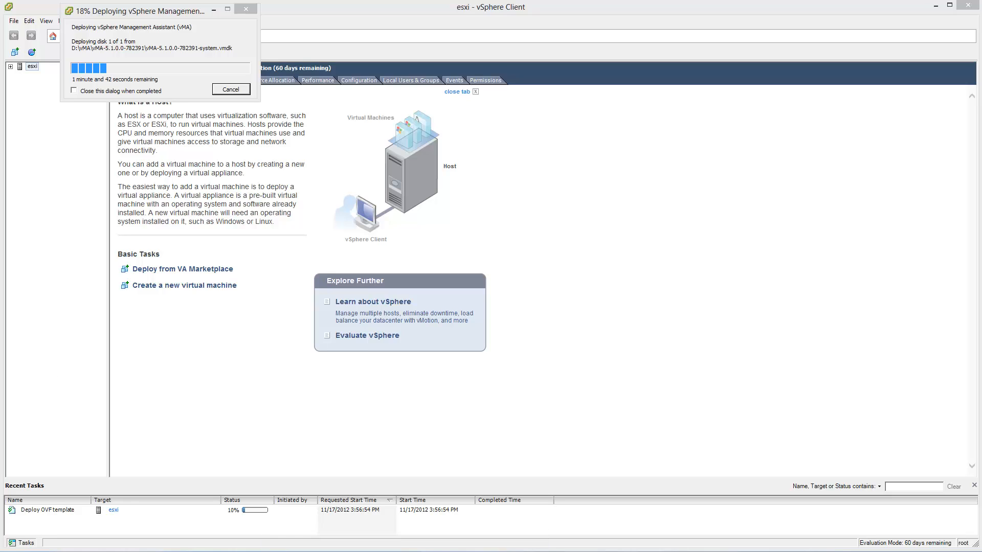
{"action": "left_click_drag", "start_coordinate": [0, 109], "coordinate": [494, 29]}
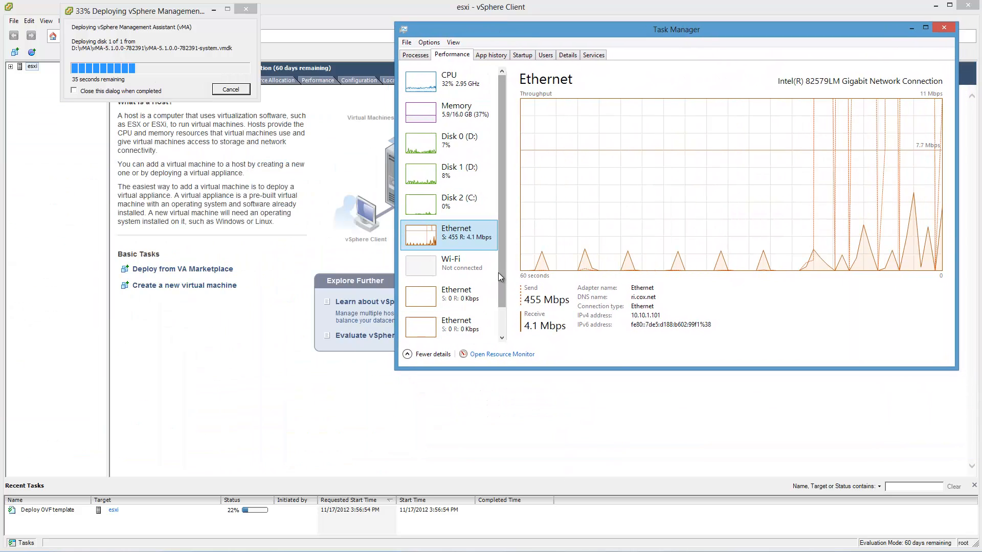
{"action": "left_click_drag", "start_coordinate": [502, 272], "coordinate": [504, 325]}
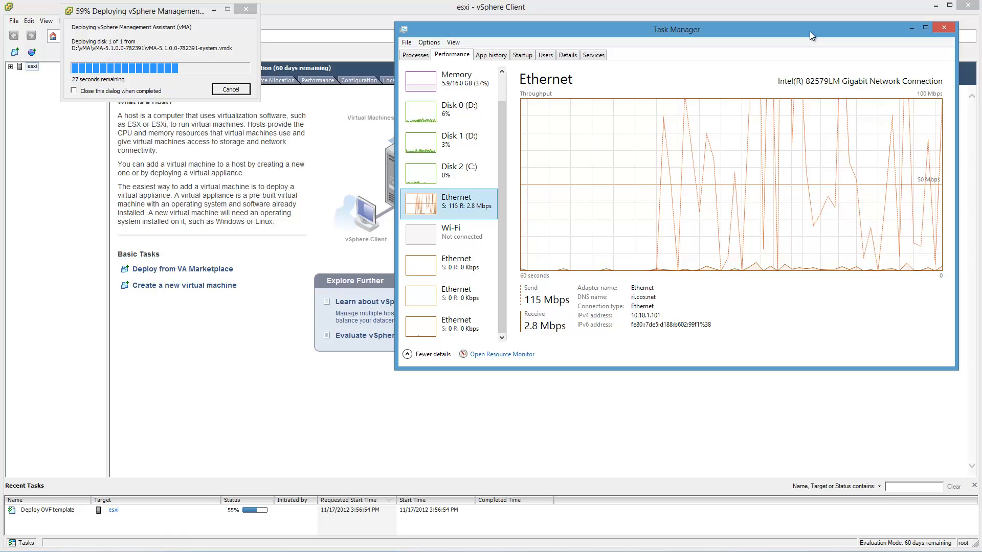
Step: Move Task Manager out of view, dismiss the finished deployment dialog, and open the vSphere Management Assistant (vMA) virtual machine's console
{"action": "left_click_drag", "start_coordinate": [810, 32], "coordinate": [143, 551]}
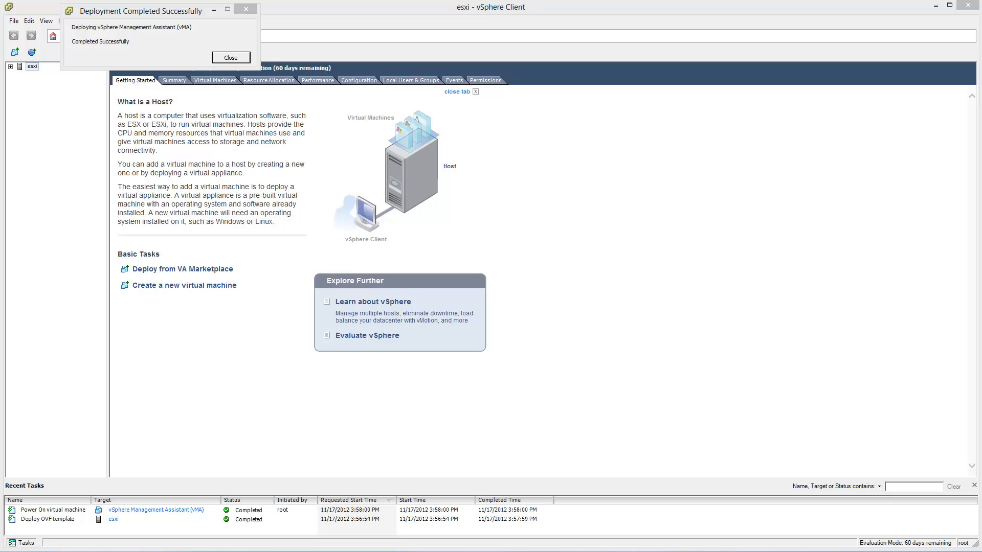
{"action": "left_click", "coordinate": [224, 59]}
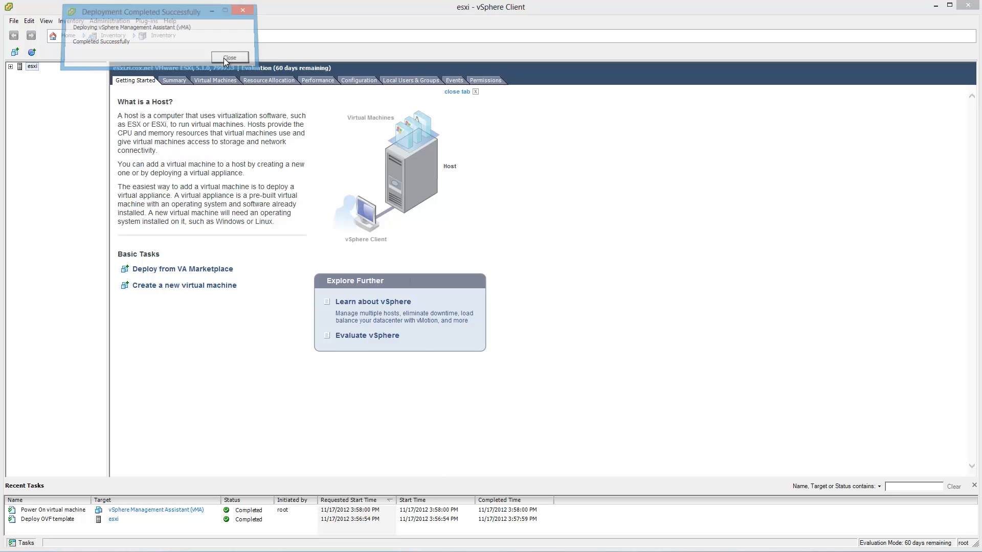
{"action": "left_click", "coordinate": [11, 67]}
{"action": "left_click", "coordinate": [31, 74]}
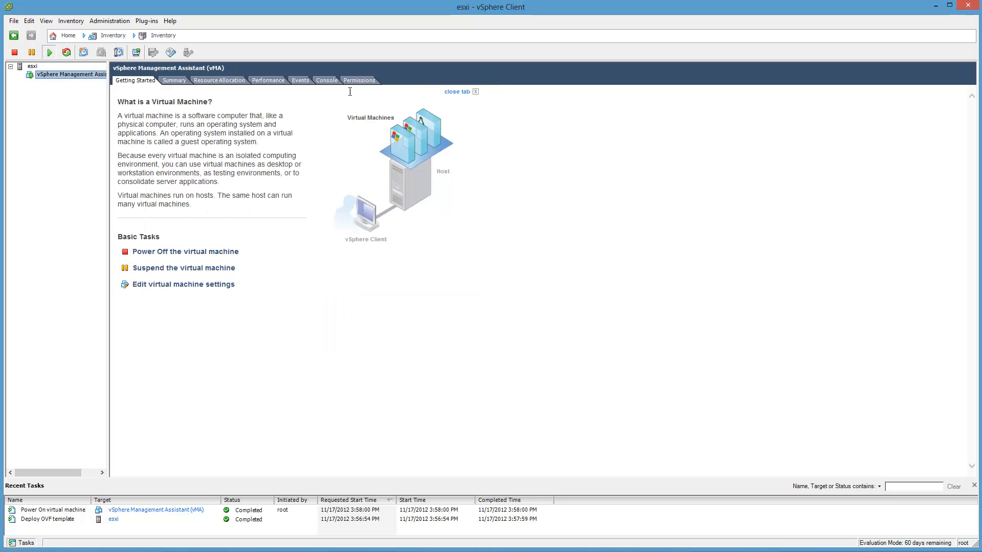
{"action": "left_click", "coordinate": [328, 82]}
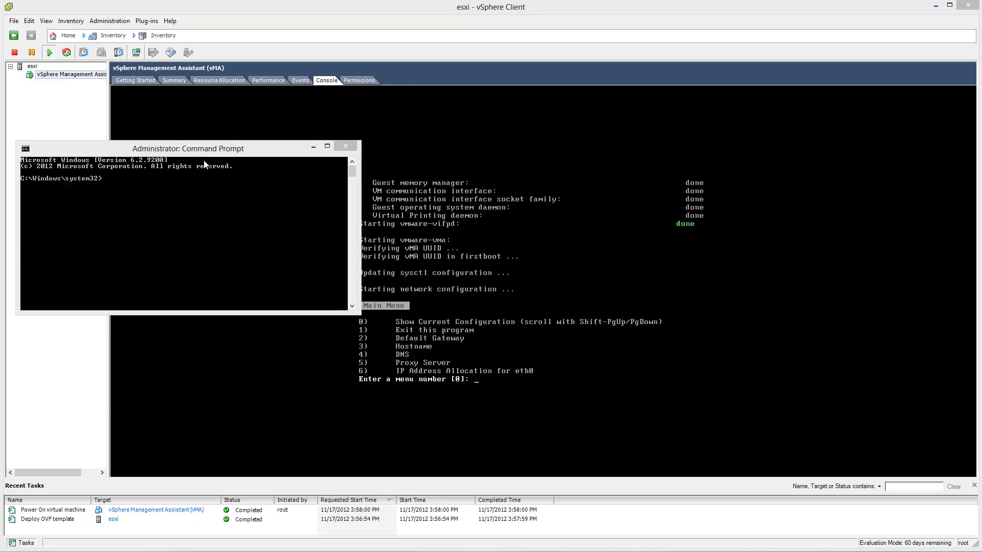
Step: Clear Command Prompt from view and show the current network configuration in the vMA console
{"action": "left_click_drag", "start_coordinate": [202, 152], "coordinate": [0, 296]}
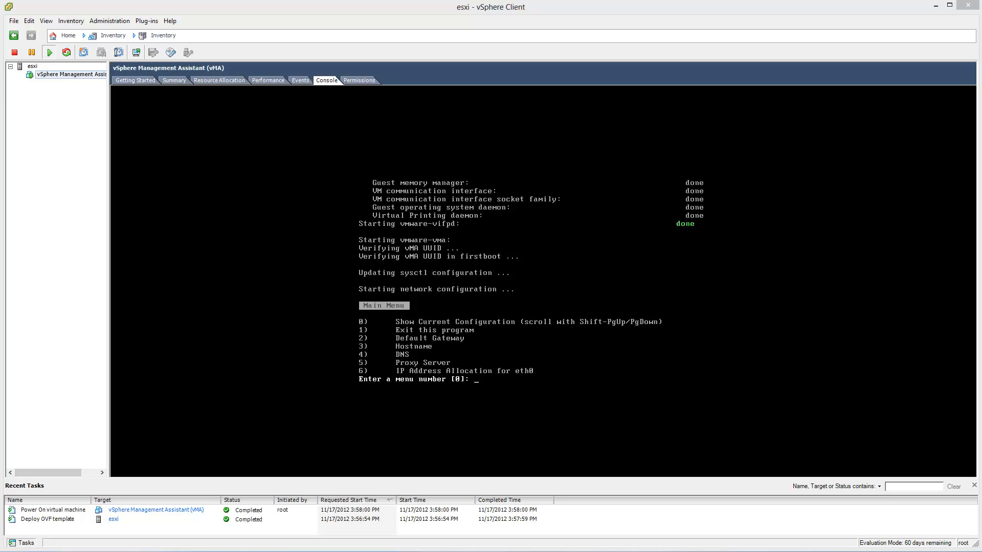
{"action": "left_click", "coordinate": [635, 402]}
{"action": "left_click", "coordinate": [635, 279]}
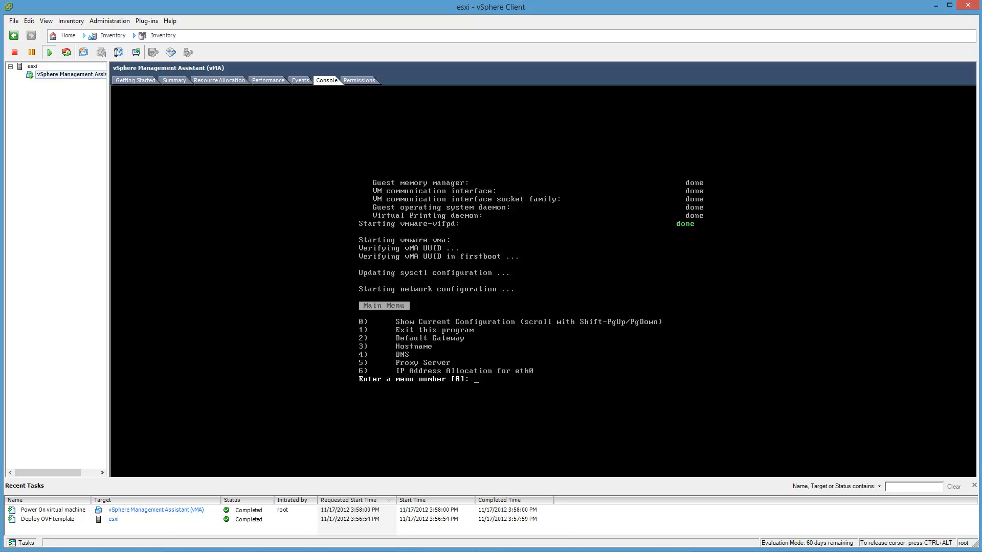
{"action": "type", "text": "3"}
{"action": "key", "text": "BackSpace"}
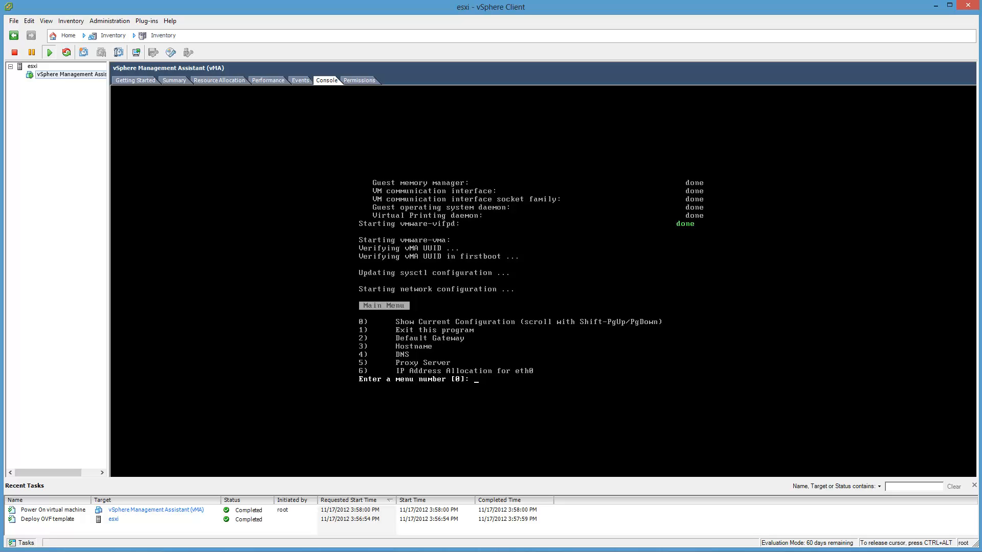
{"action": "type", "text": "0"}
{"action": "key", "text": "Return"}
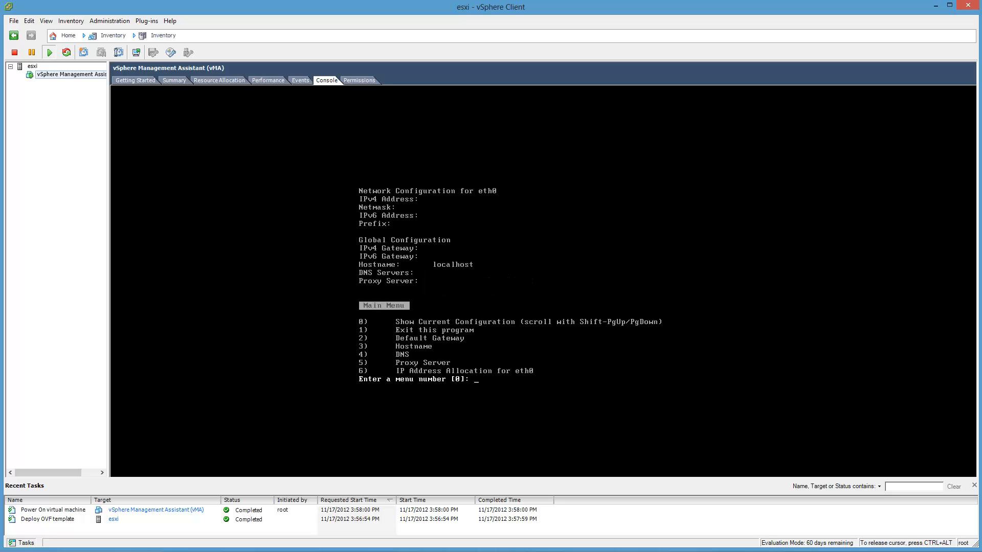
Step: Try to set the IPv4 default gateway to 10.10.1.1 on interface 0 (eth0), leaving the IPv6 gateway blank
{"action": "type", "text": "2"}
{"action": "key", "text": "Return"}
{"action": "type", "text": "10.10"}
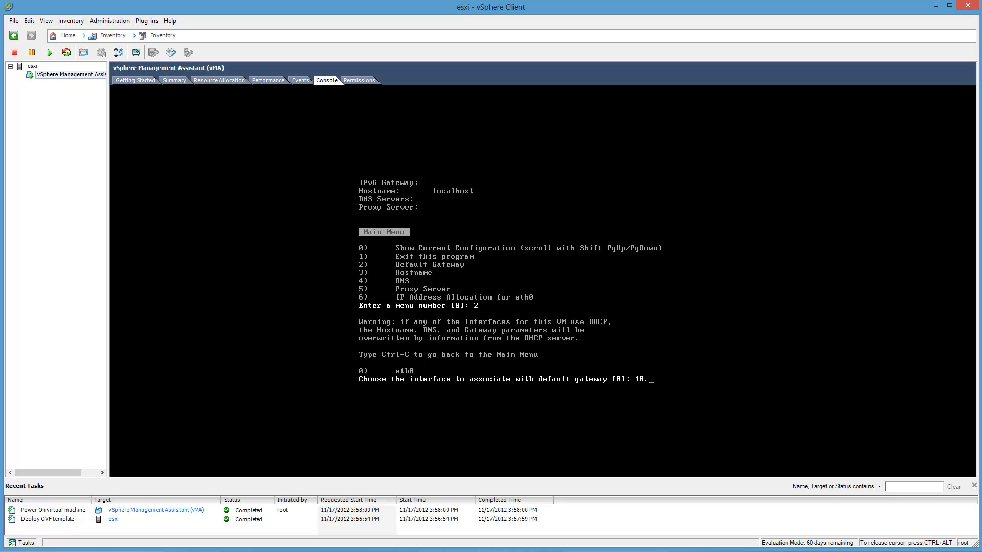
{"action": "key", "text": "BackSpace"}
{"action": "key", "text": "BackSpace"}
{"action": "key", "text": "BackSpace"}
{"action": "key", "text": "BackSpace"}
{"action": "key", "text": "BackSpace"}
{"action": "key", "text": "BackSpace"}
{"action": "type", "text": "0"}
{"action": "key", "text": "Return"}
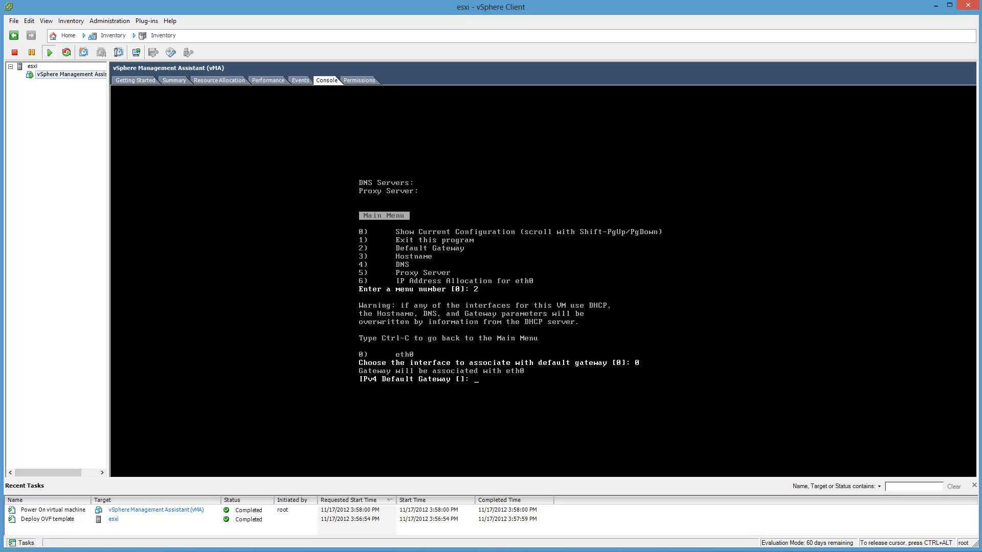
{"action": "type", "text": "10.10.1.1"}
{"action": "key", "text": "Return"}
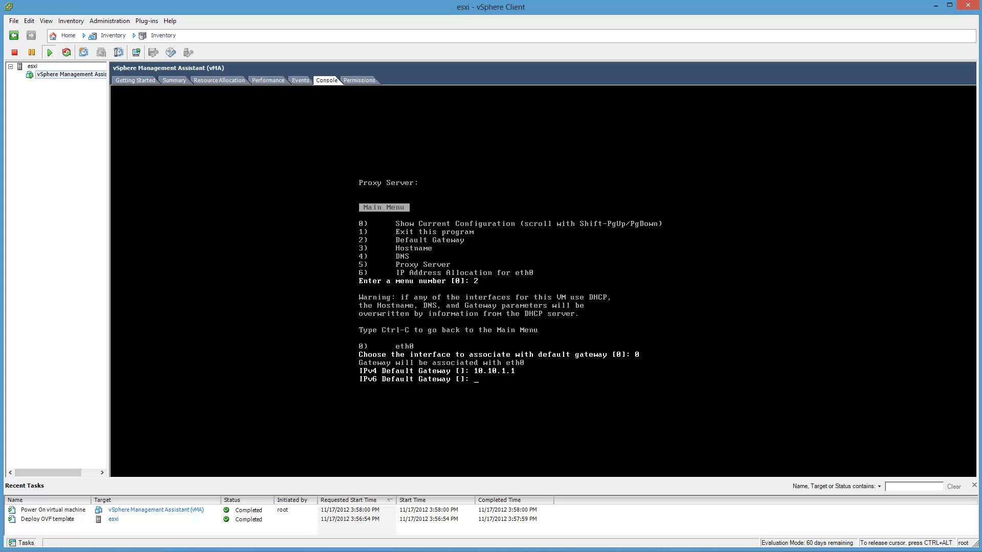
{"action": "key", "text": "Return"}
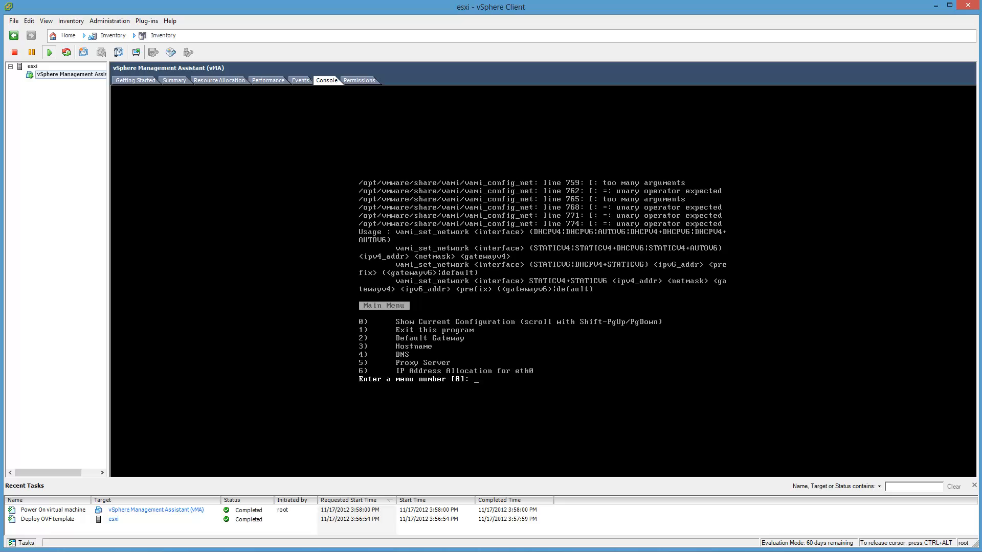
Step: Set the appliance's hostname to vma
{"action": "type", "text": "3"}
{"action": "key", "text": "Return"}
{"action": "type", "text": "vma"}
{"action": "key", "text": "Return"}
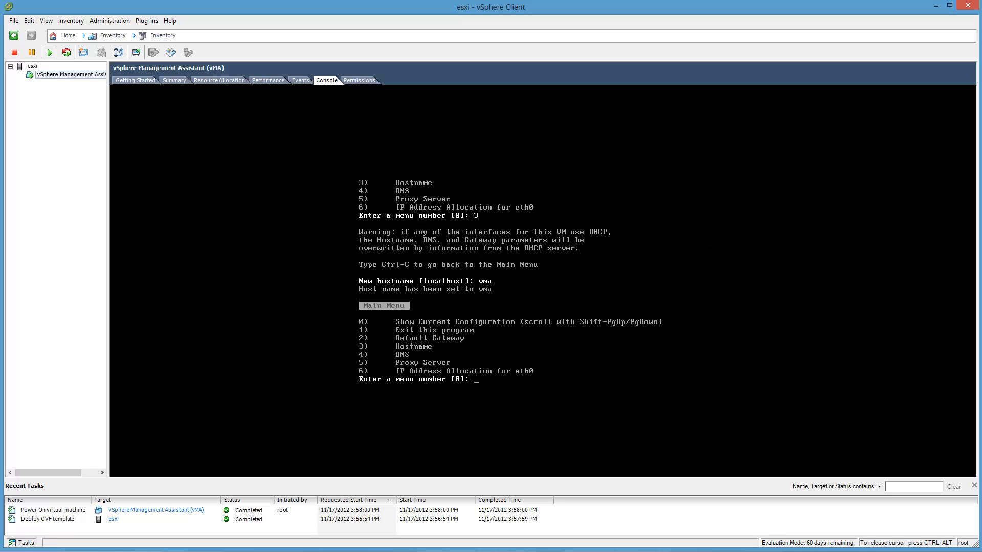
Step: Set DNS Server 1 to 8.8.8.8 and DNS Server 2 to 8.8.4.4
{"action": "type", "text": "4"}
{"action": "key", "text": "Return"}
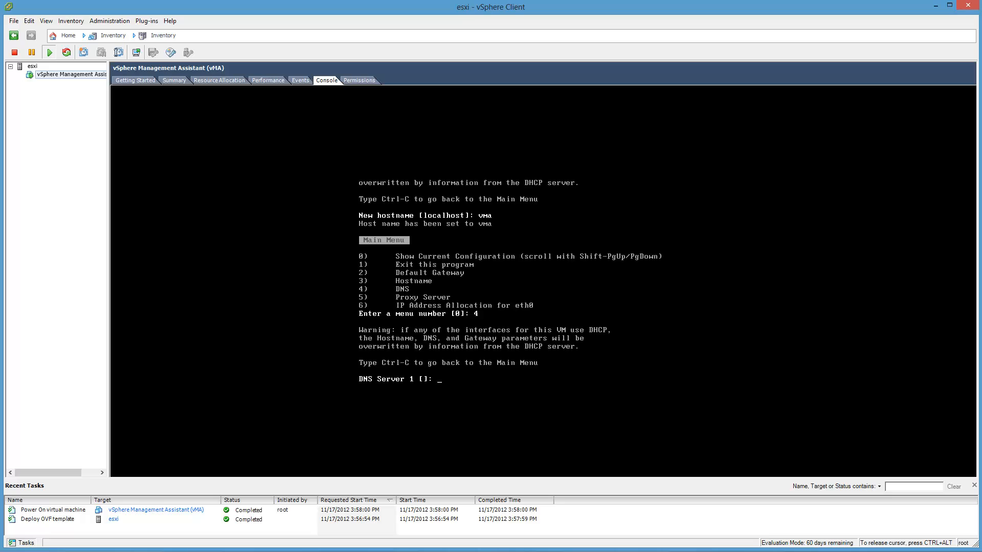
{"action": "type", "text": "8.8.8.8"}
{"action": "key", "text": "Return"}
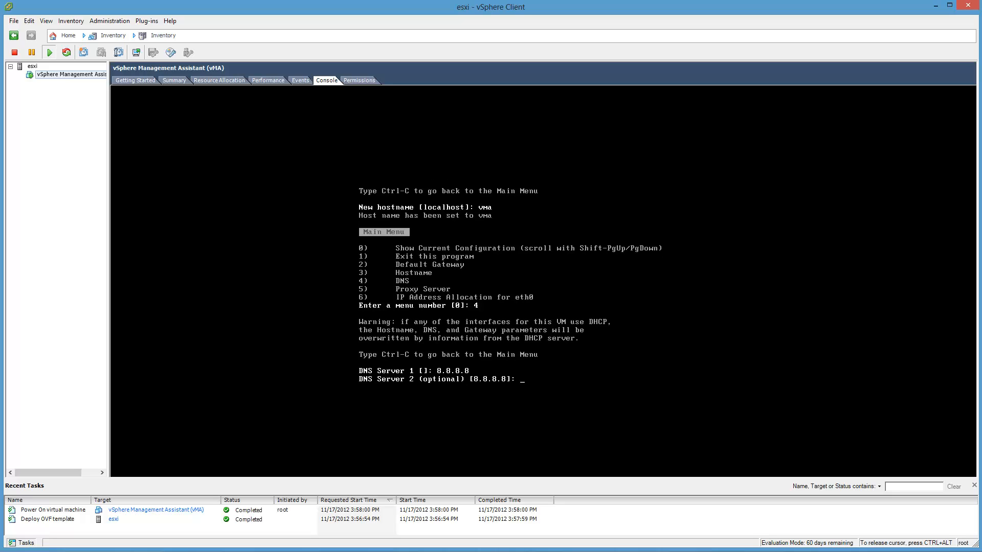
{"action": "type", "text": "8.8.4.4]:"}
{"action": "key", "text": "Return"}
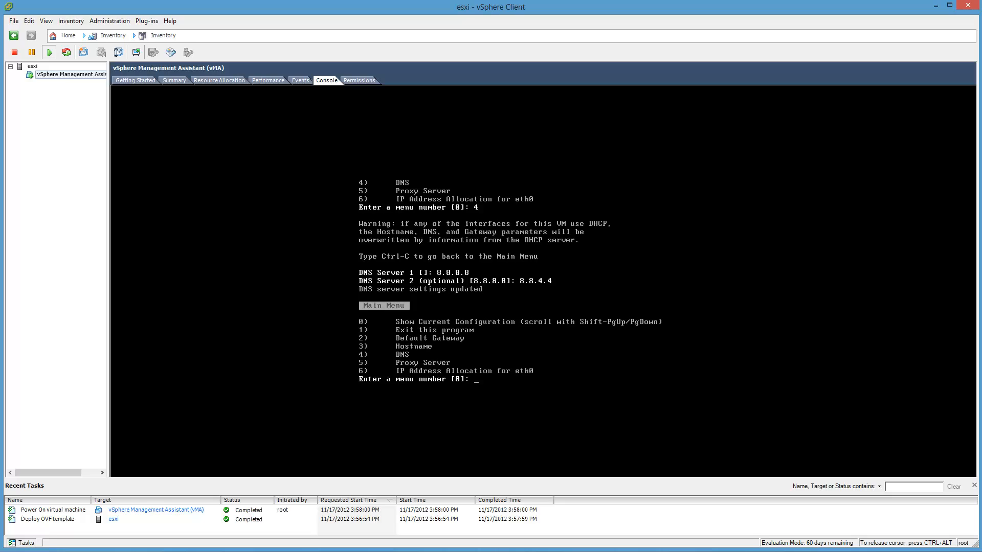
Step: Configure the IPv6 address for eth0 to come from a DHCPv6 server and confirm the automatic settings
{"action": "type", "text": "6"}
{"action": "key", "text": "Return"}
{"action": "type", "text": "10."}
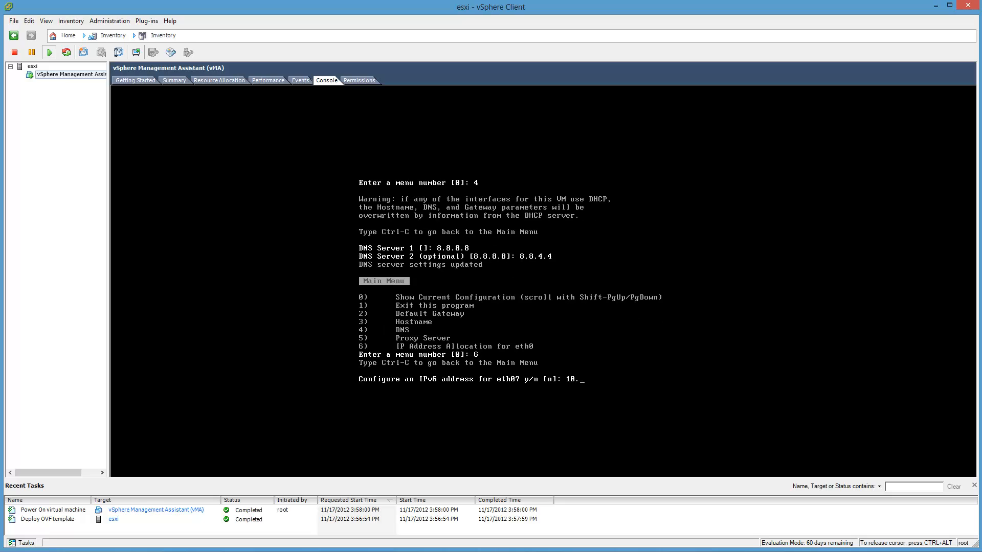
{"action": "key", "text": "BackSpace"}
{"action": "key", "text": "BackSpace"}
{"action": "type", "text": "y"}
{"action": "key", "text": "Return"}
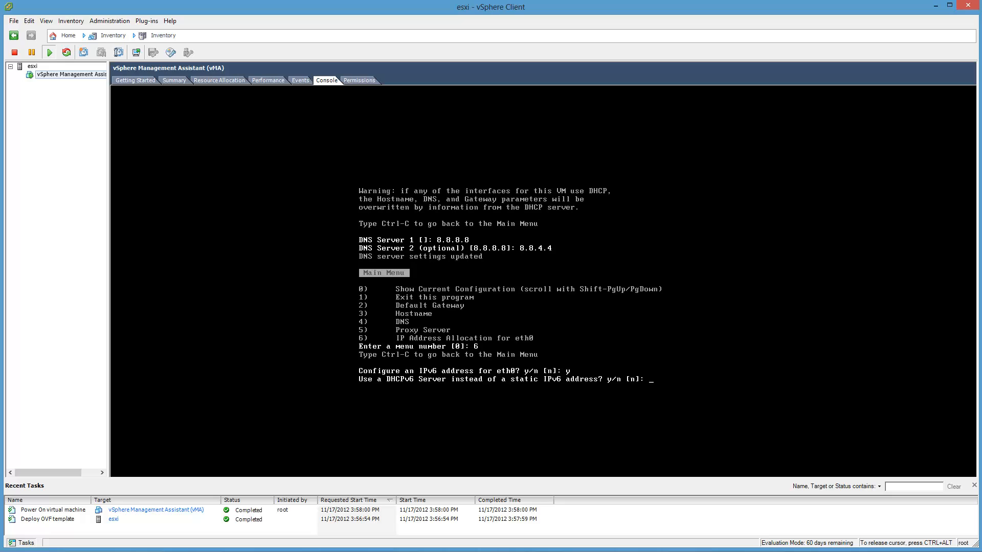
{"action": "type", "text": "y"}
{"action": "key", "text": "Return"}
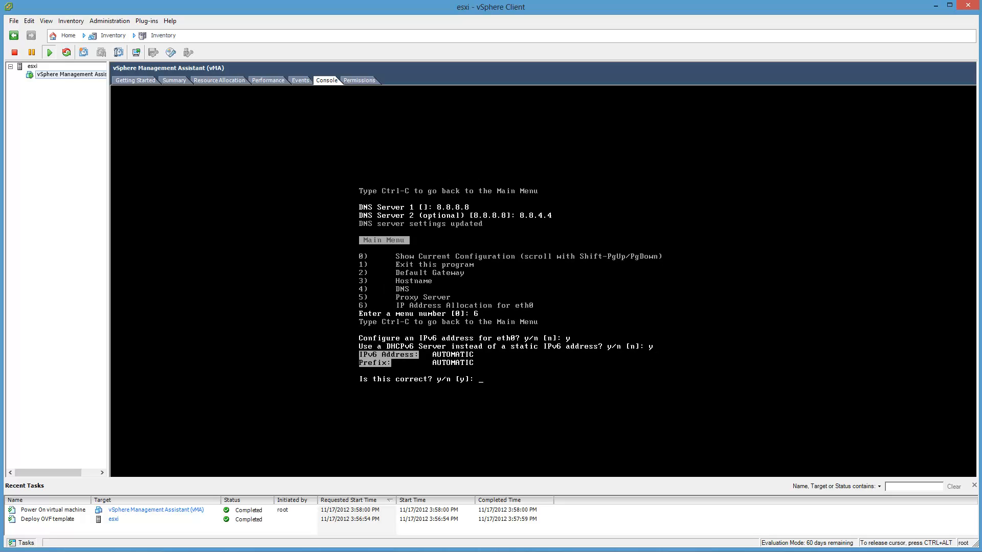
{"action": "type", "text": "y"}
{"action": "key", "text": "Return"}
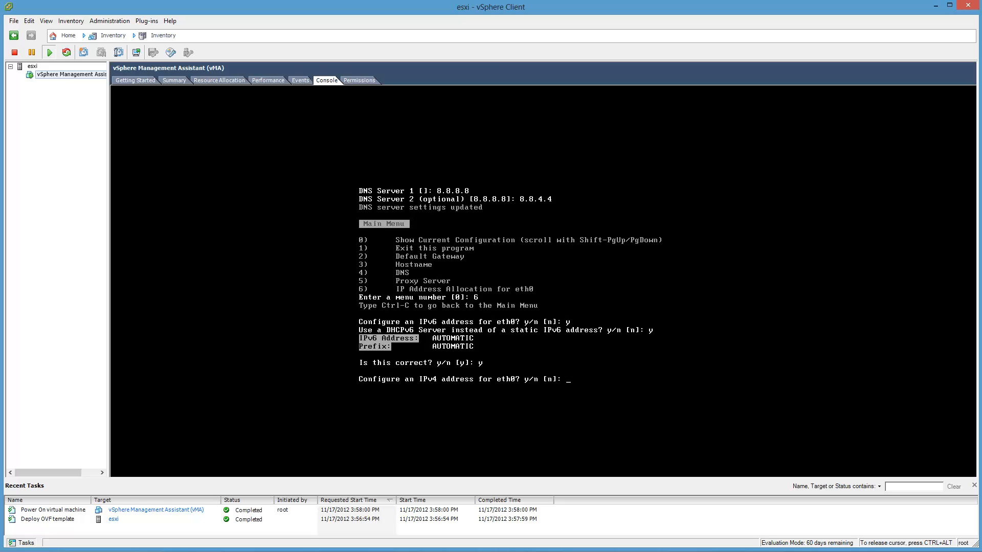
Step: Configure a static IPv4 address of 10.10.1.61 with netmask 255.255.255.0 for eth0 and apply the settings
{"action": "type", "text": "y"}
{"action": "key", "text": "Return"}
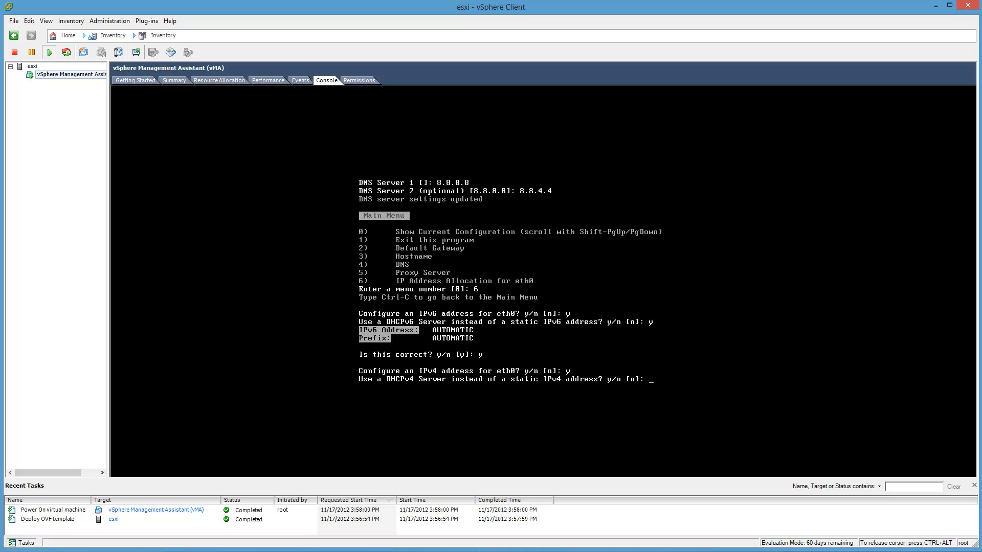
{"action": "type", "text": "n"}
{"action": "key", "text": "Return"}
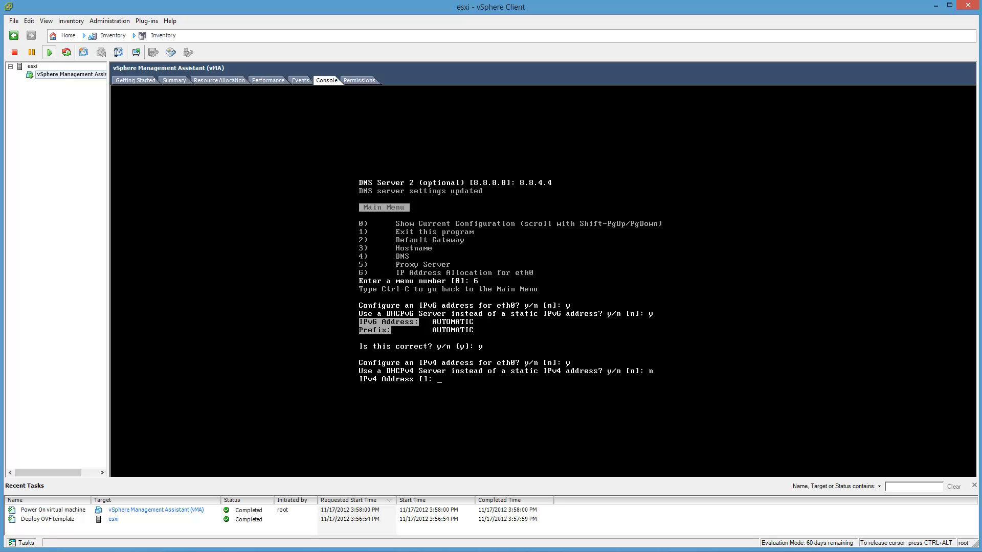
{"action": "type", "text": "10.10.1.61"}
{"action": "key", "text": "Return"}
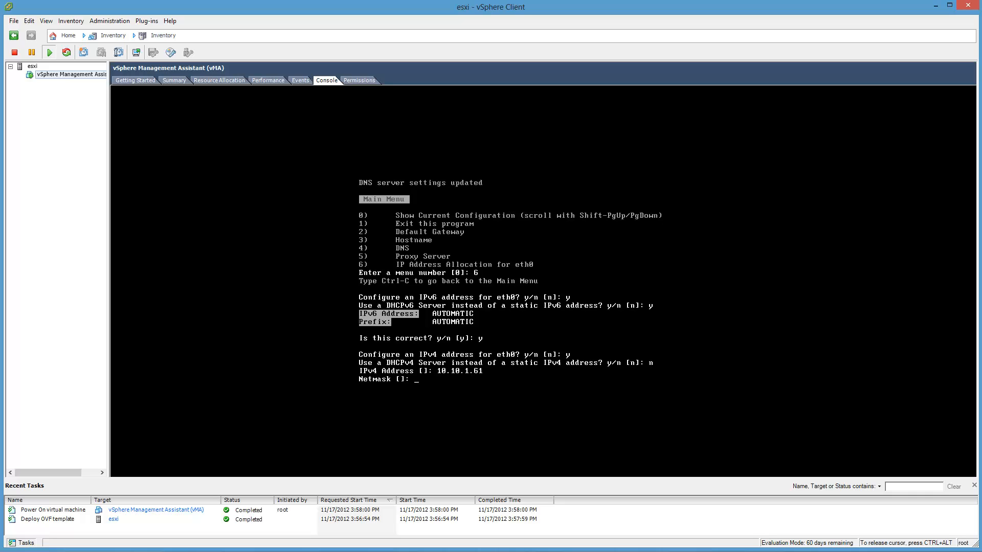
{"action": "type", "text": "255.255.255.0"}
{"action": "key", "text": "Return"}
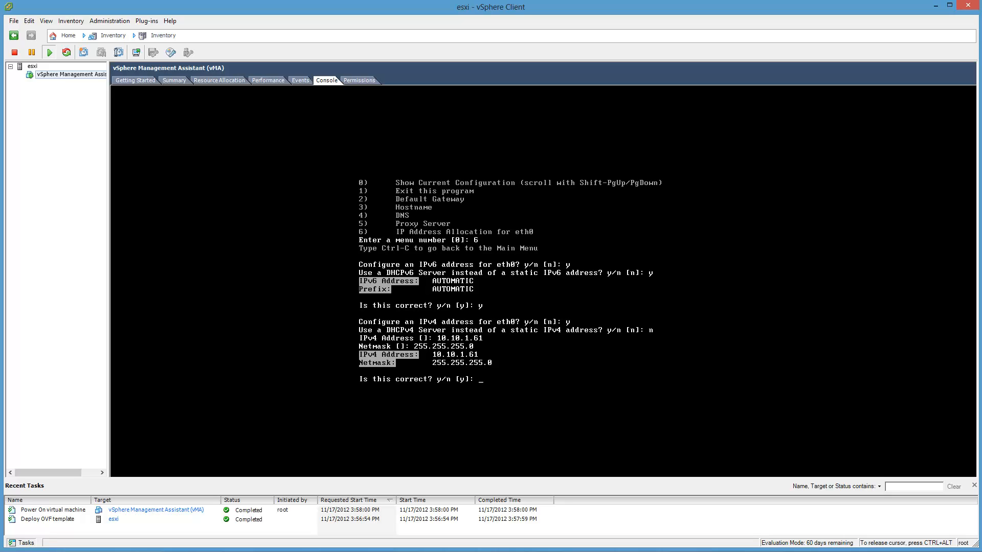
{"action": "type", "text": "y"}
{"action": "key", "text": "Return"}
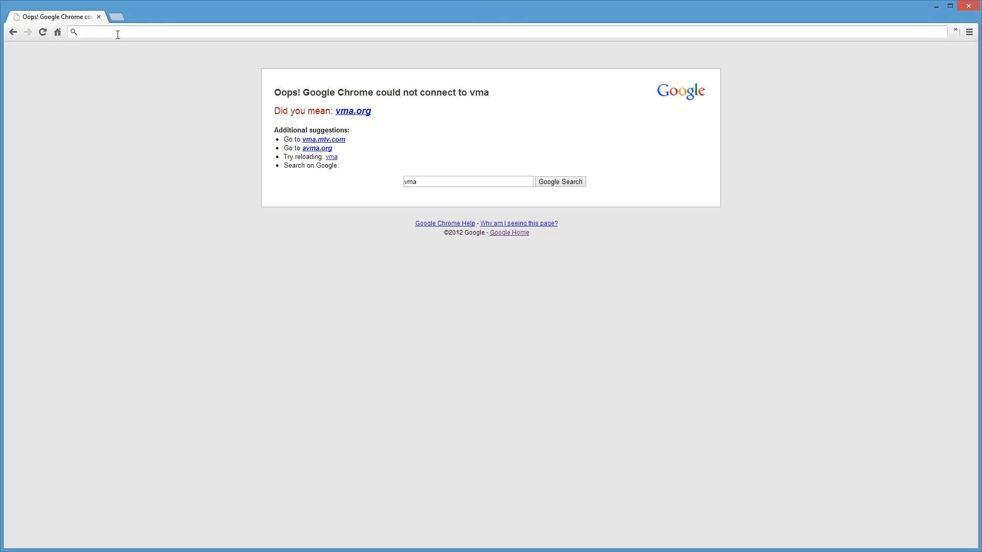
Step: Switch to Chrome, try to load 10.10.1.61, and check the ping results for vma in Command Prompt
{"action": "left_click", "coordinate": [117, 33]}
{"action": "type", "text": "10.10."}
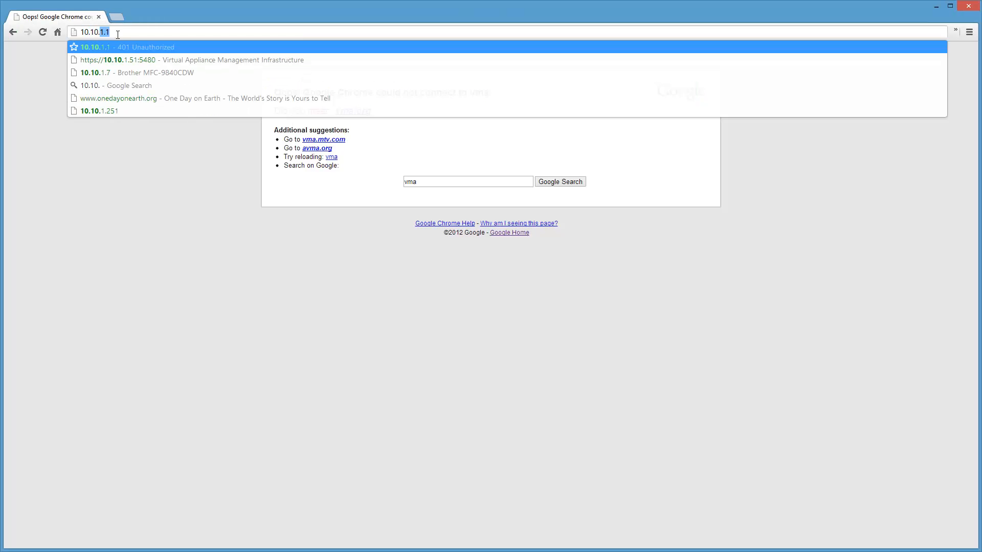
{"action": "type", "text": "1.61"}
{"action": "key", "text": "Return"}
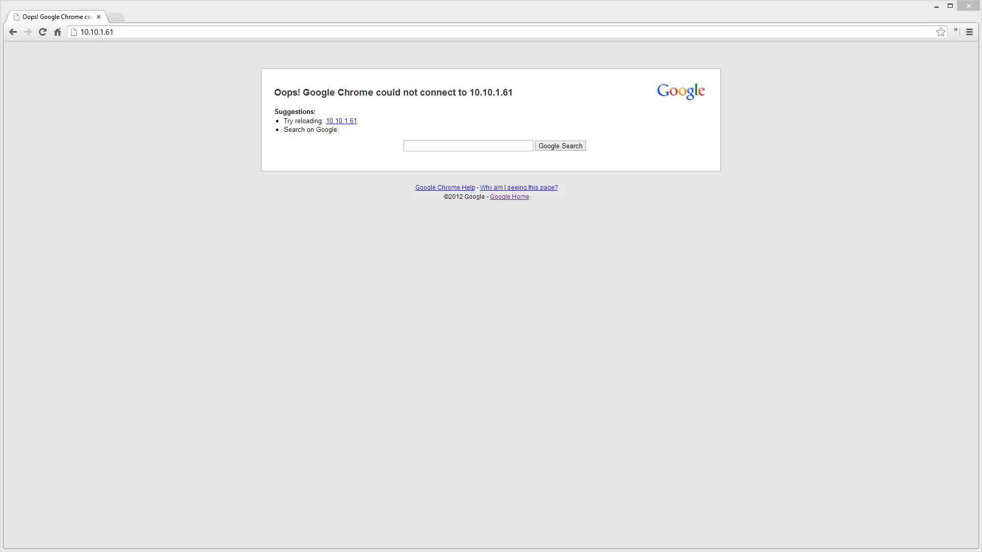
{"action": "left_click_drag", "start_coordinate": [169, 550], "coordinate": [415, 224]}
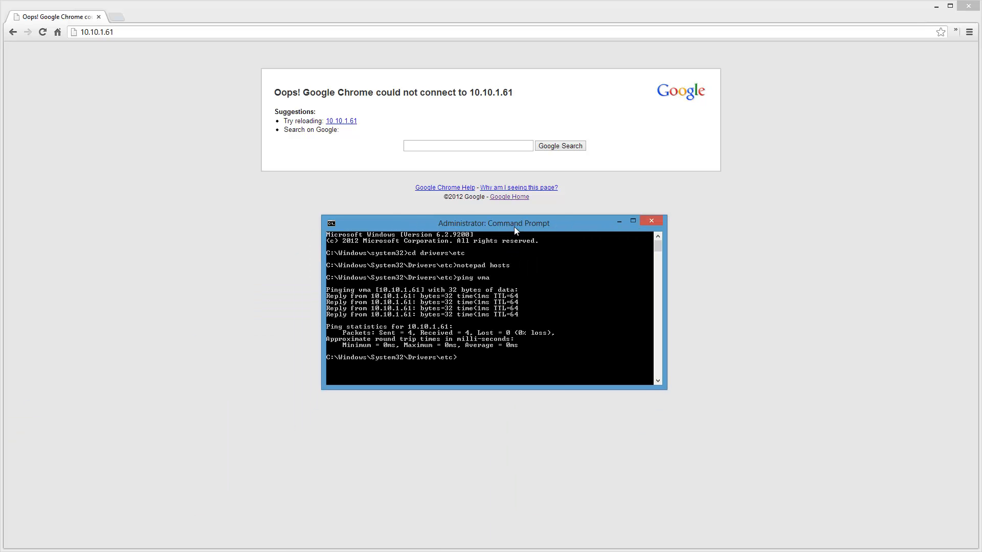
{"action": "left_click_drag", "start_coordinate": [515, 226], "coordinate": [0, 460]}
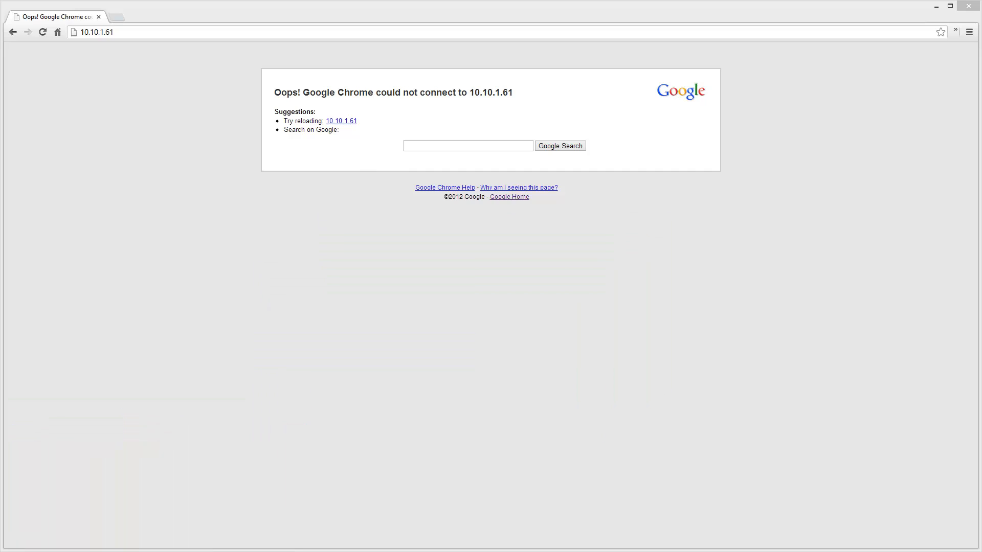
{"action": "left_click", "coordinate": [114, 32]}
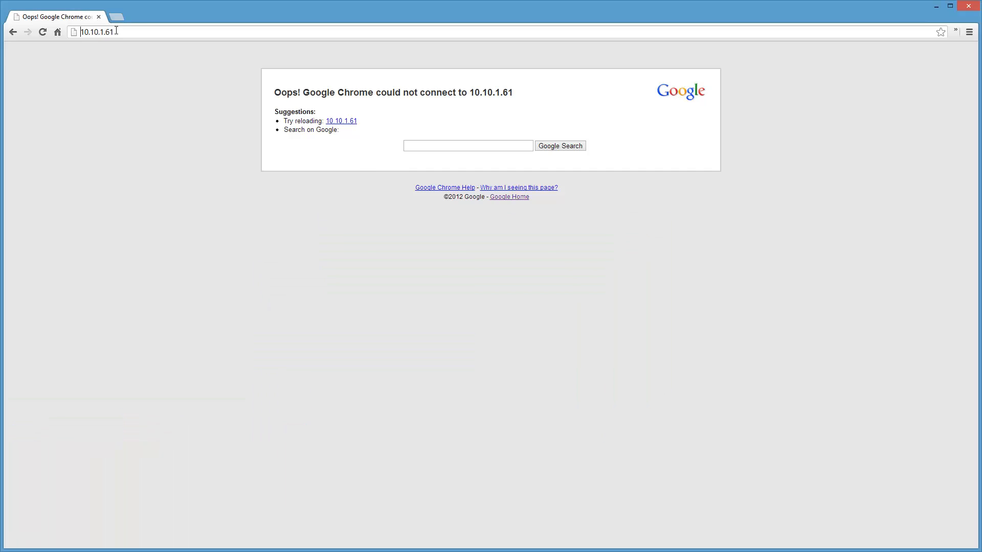
{"action": "type", "text": "http://"}
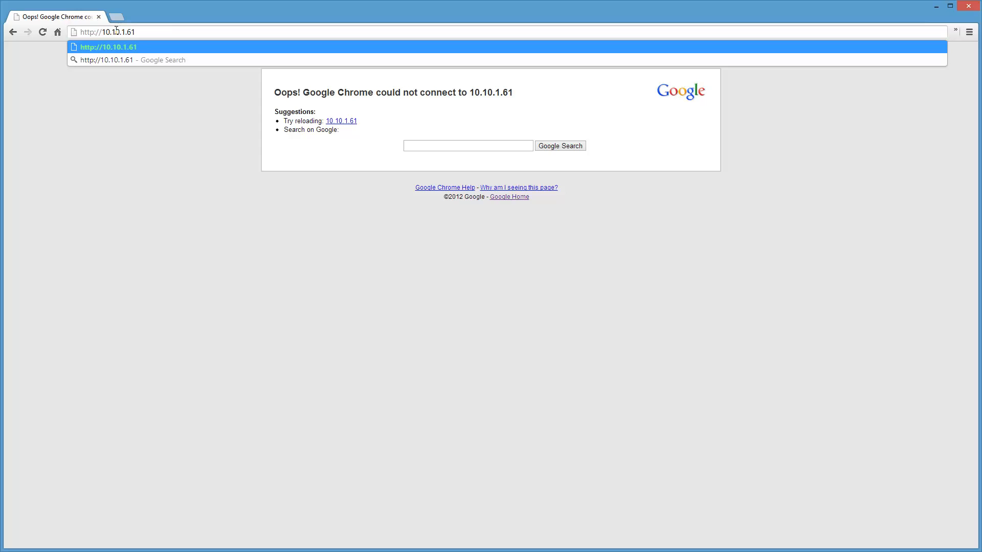
{"action": "type", "text": "2"}
{"action": "key", "text": "BackSpace"}
{"action": "type", "text": "s"}
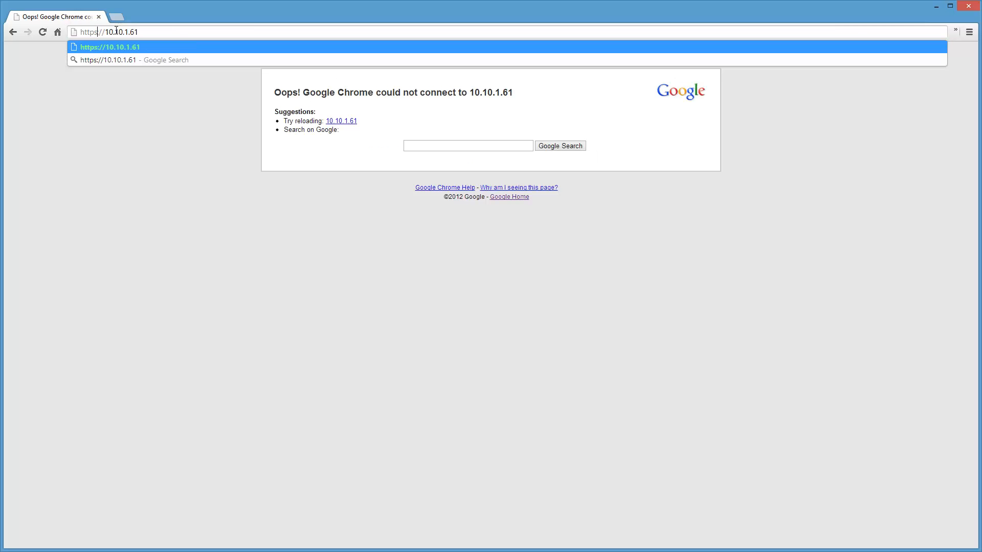
{"action": "key", "text": "Return"}
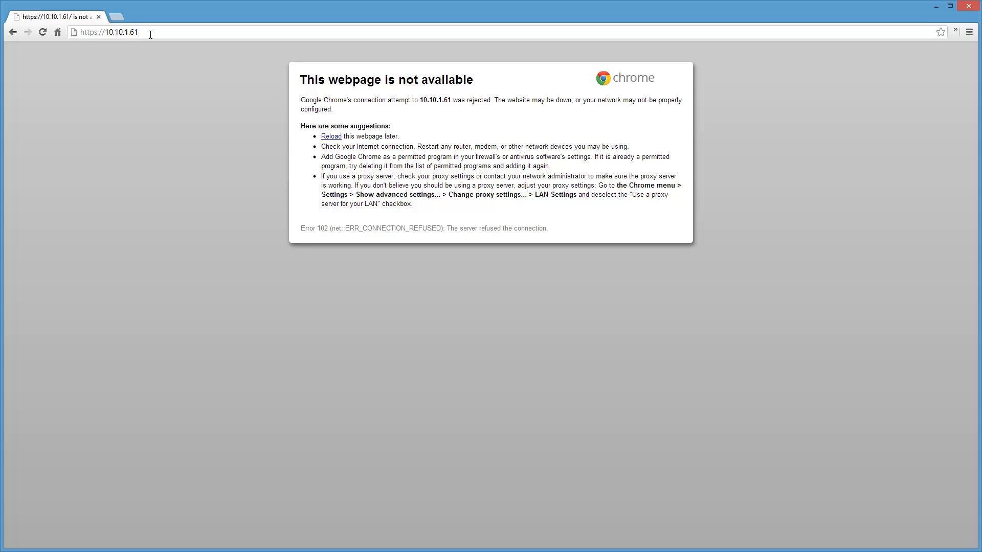
Step: Minimize Chrome and try to open a PuTTY session to the host vma
{"action": "left_click", "coordinate": [937, 8]}
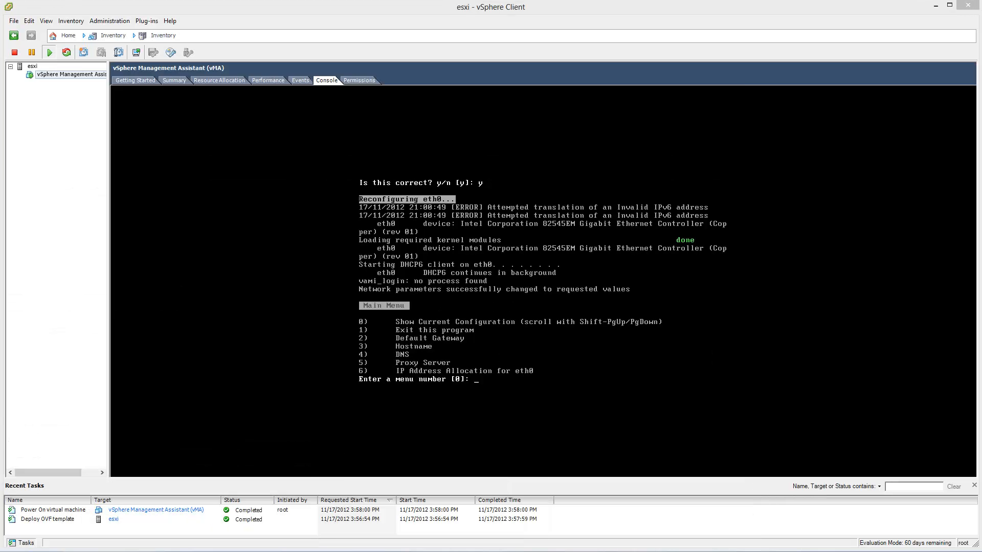
{"action": "key", "text": "Return"}
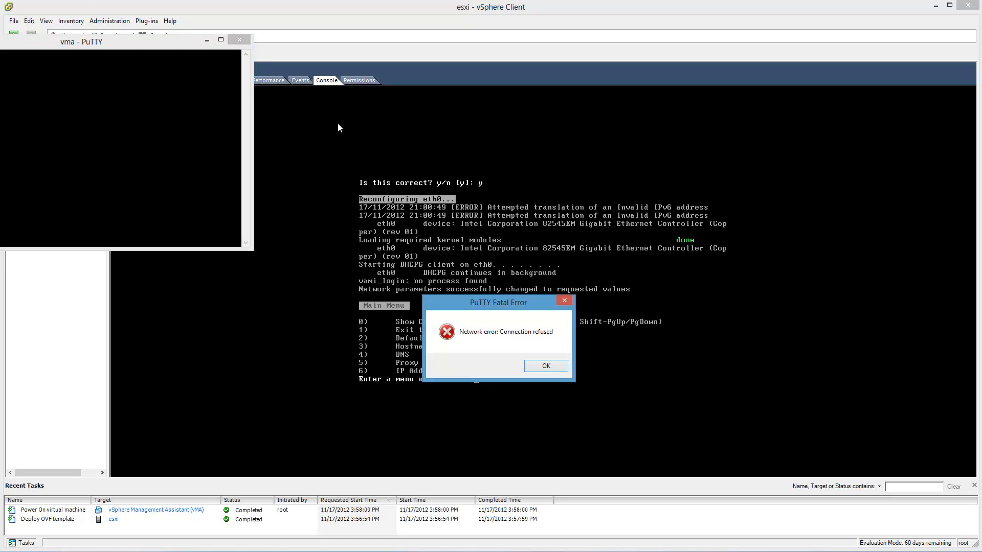
Step: Dismiss the failed PuTTY session and exit the network configuration program in the vMA console with option 1
{"action": "left_click", "coordinate": [545, 367]}
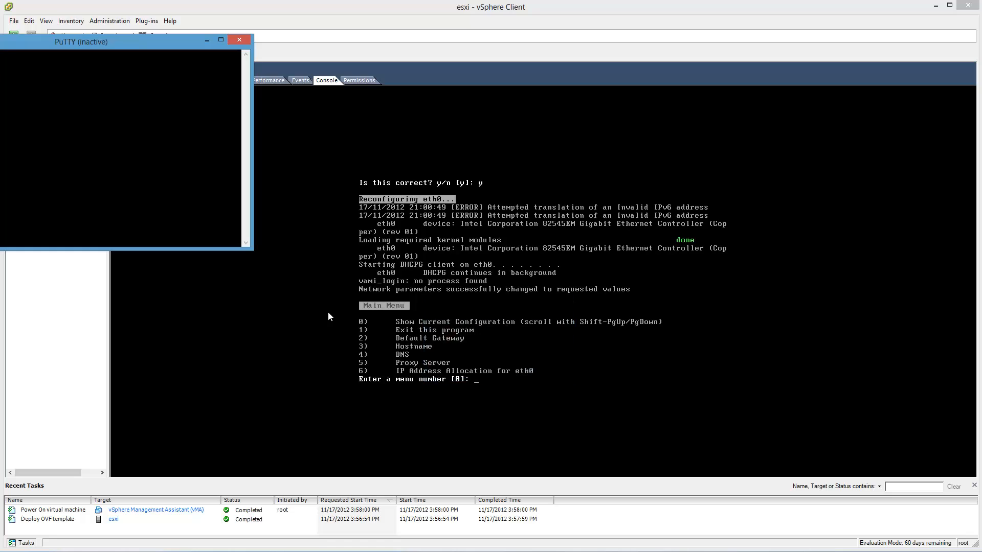
{"action": "left_click", "coordinate": [205, 43]}
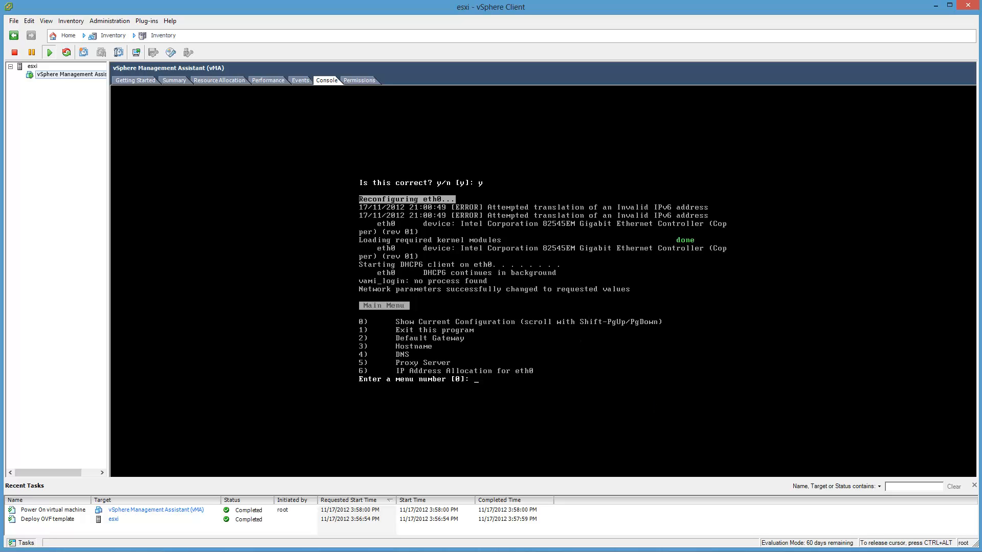
{"action": "type", "text": "1"}
{"action": "key", "text": "Return"}
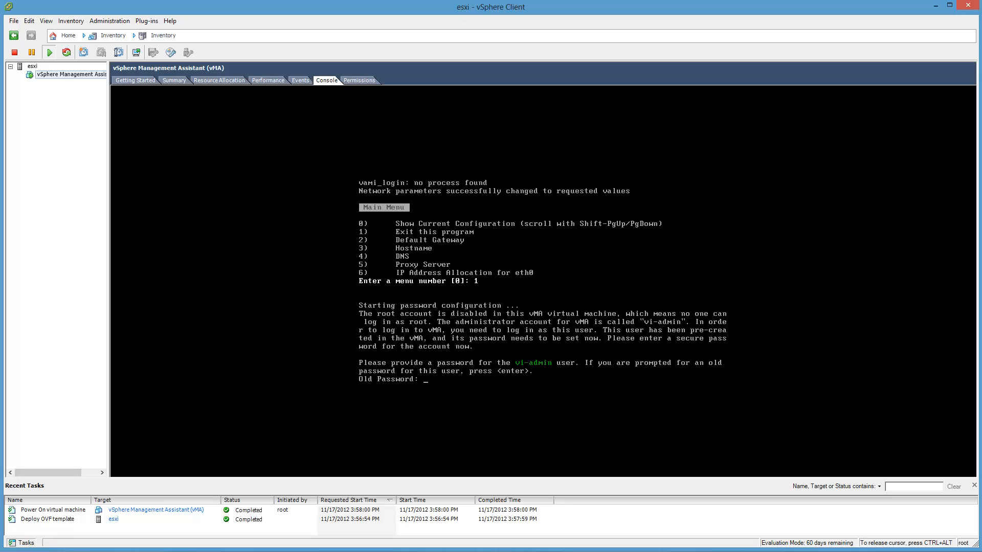
Step: Try to set a new password for the vi-admin account, leaving the old password empty
{"action": "key", "text": "Return"}
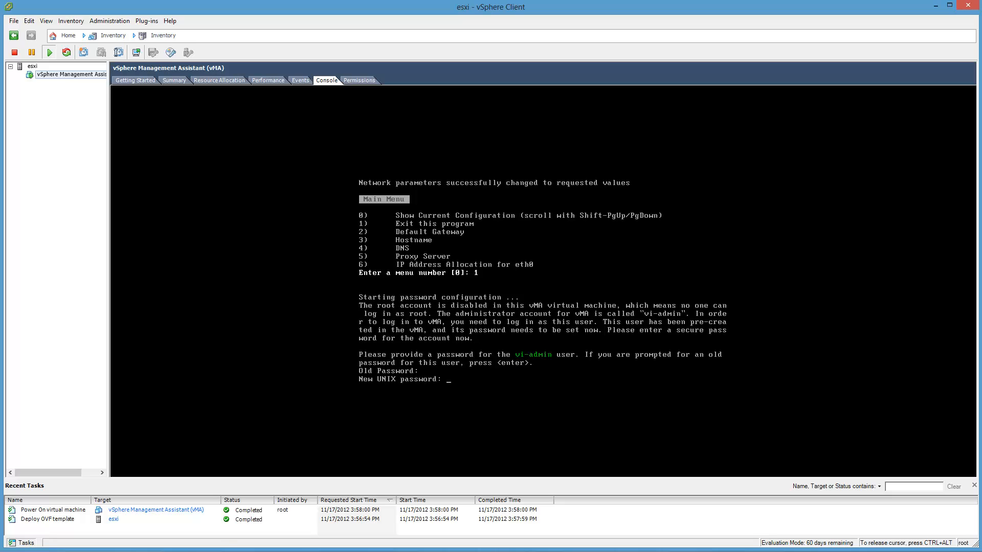
{"action": "key", "text": "Return"}
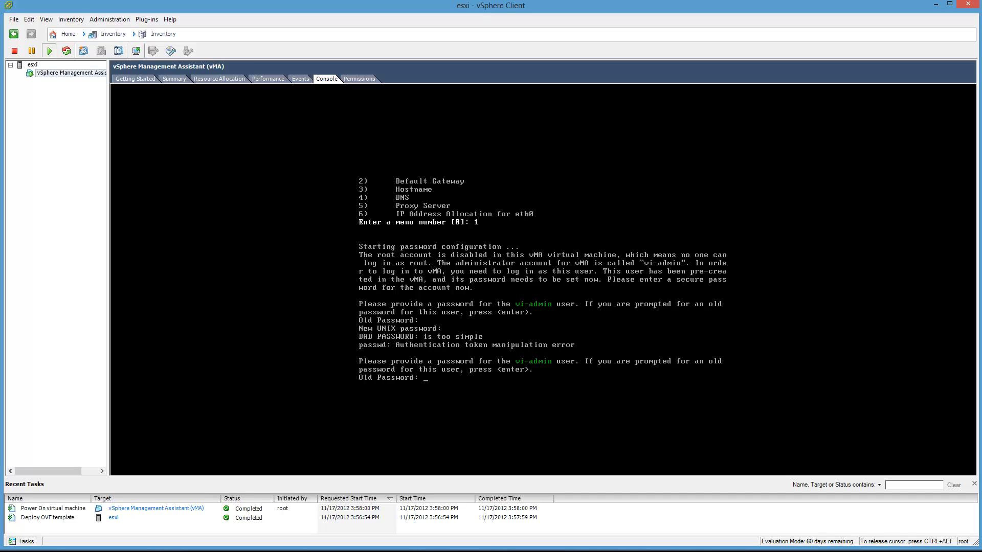
{"action": "key", "text": "ctrl+alt"}
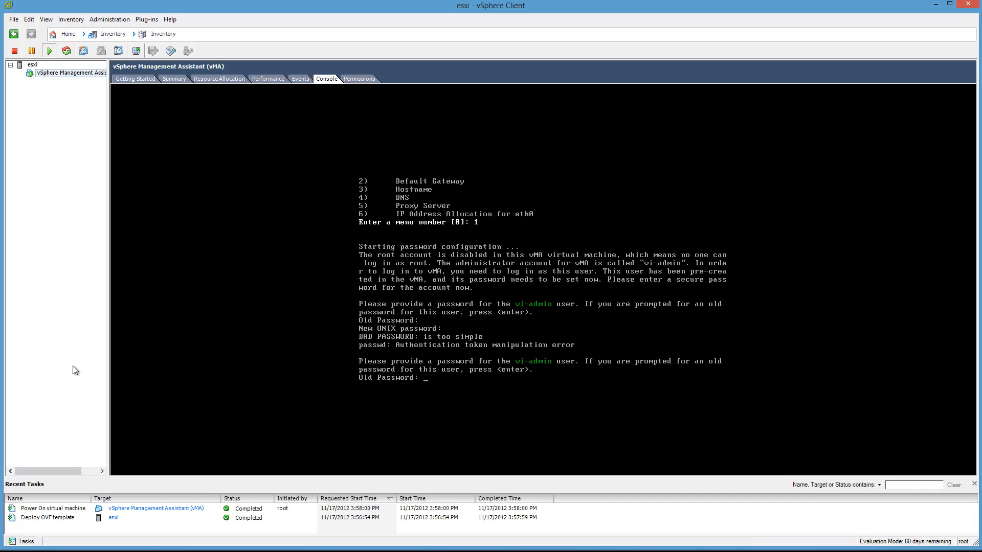
{"action": "left_click", "coordinate": [837, 271]}
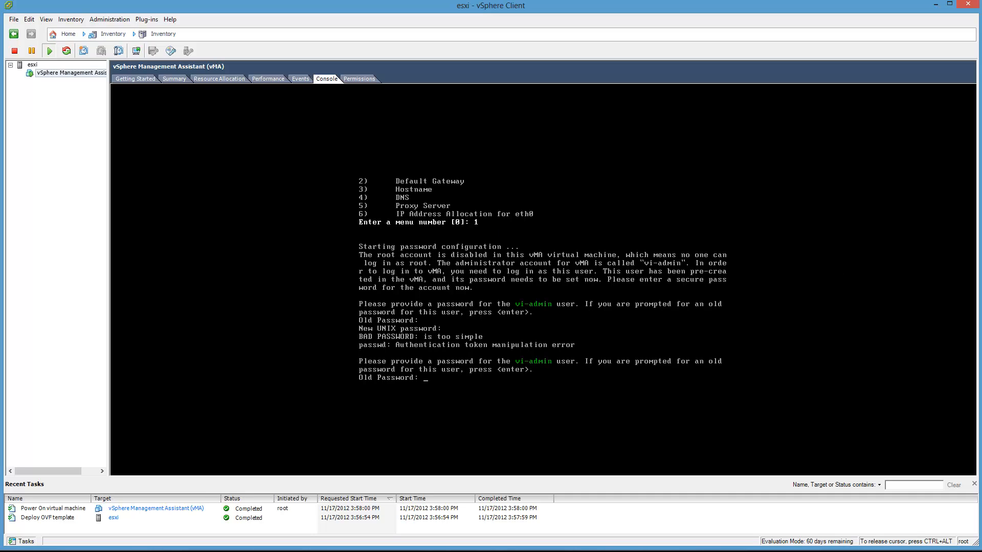
{"action": "key", "text": "Return"}
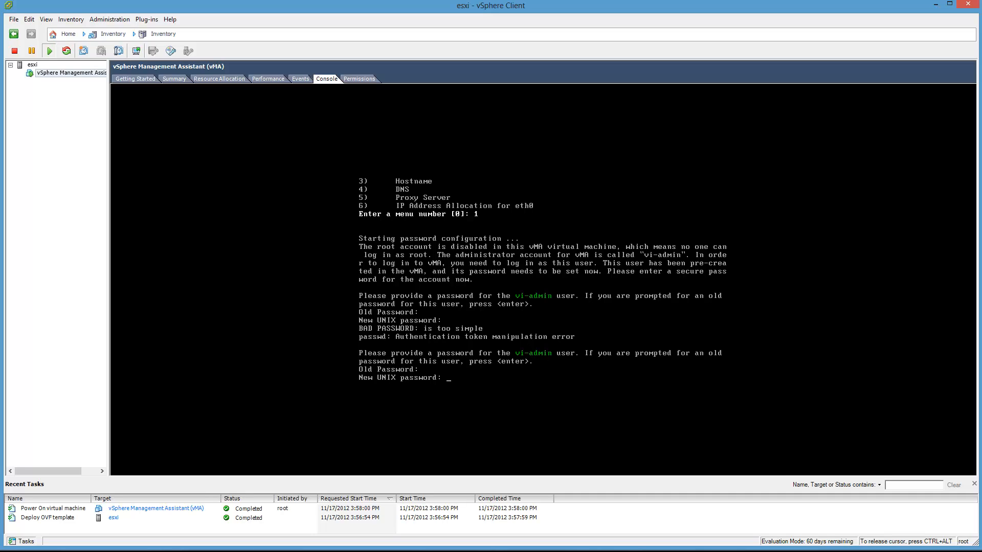
{"action": "key", "text": "Return"}
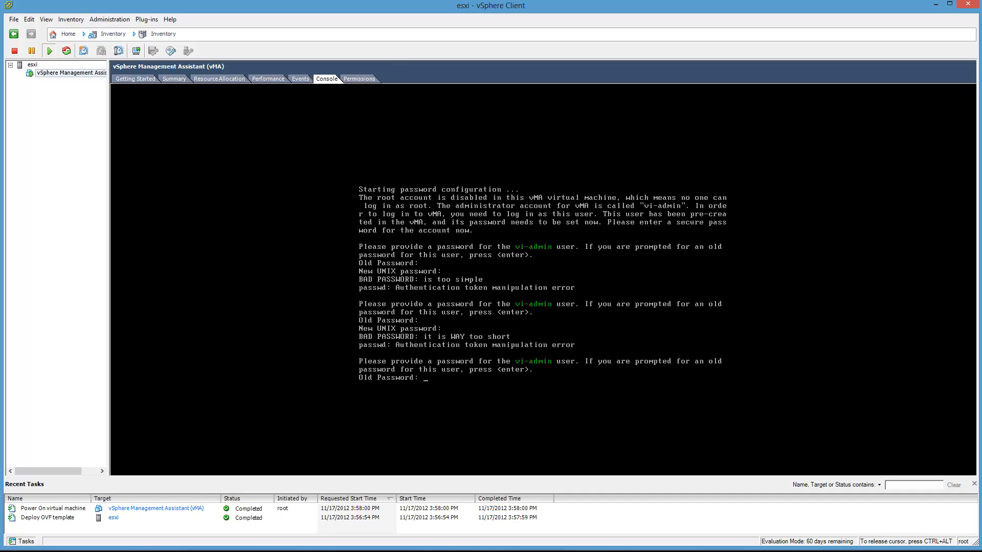
Step: Enter and confirm a sufficiently complex new password for vi-admin, leaving the old password empty, and release the console cursor
{"action": "key", "text": "Return"}
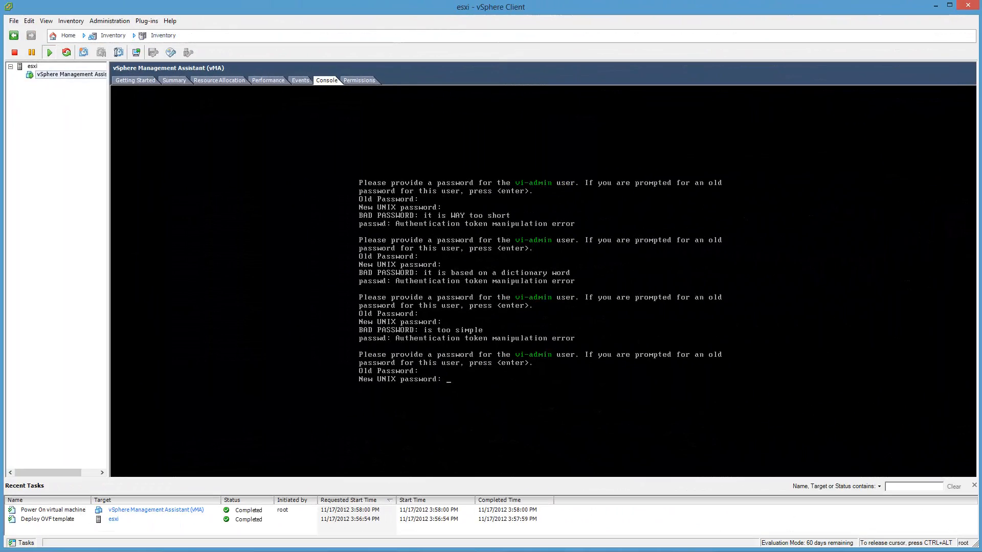
{"action": "key", "text": "Return"}
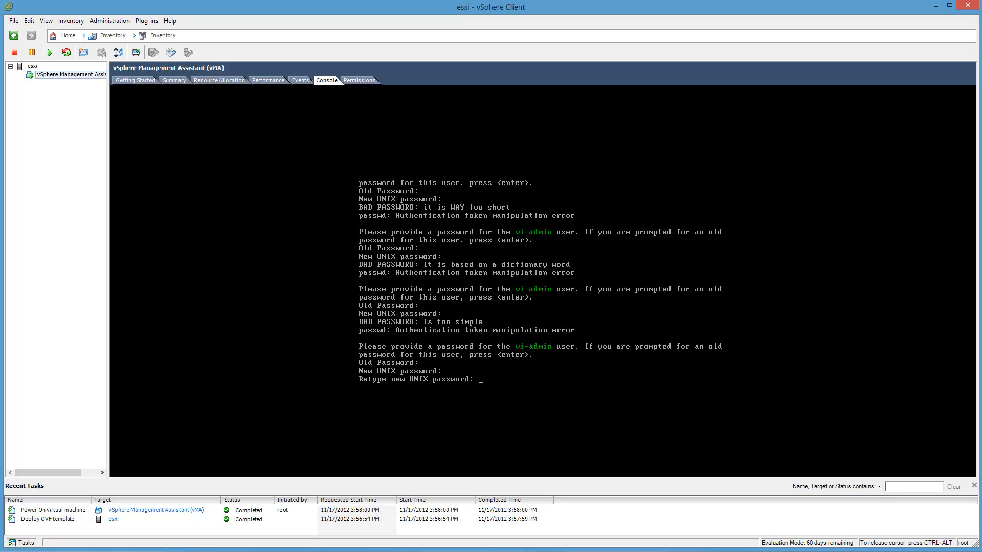
{"action": "key", "text": "Return"}
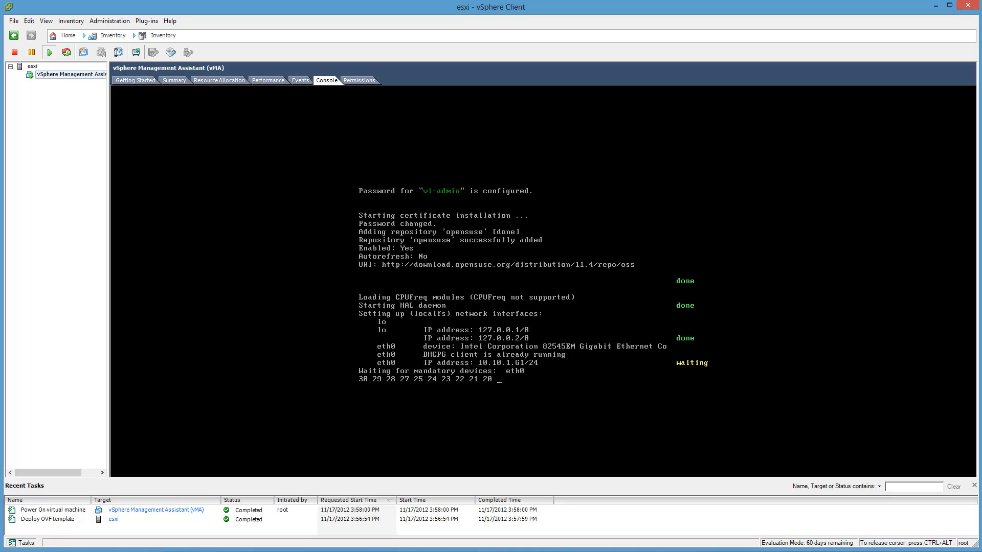
{"action": "key", "text": "ctrl+alt"}
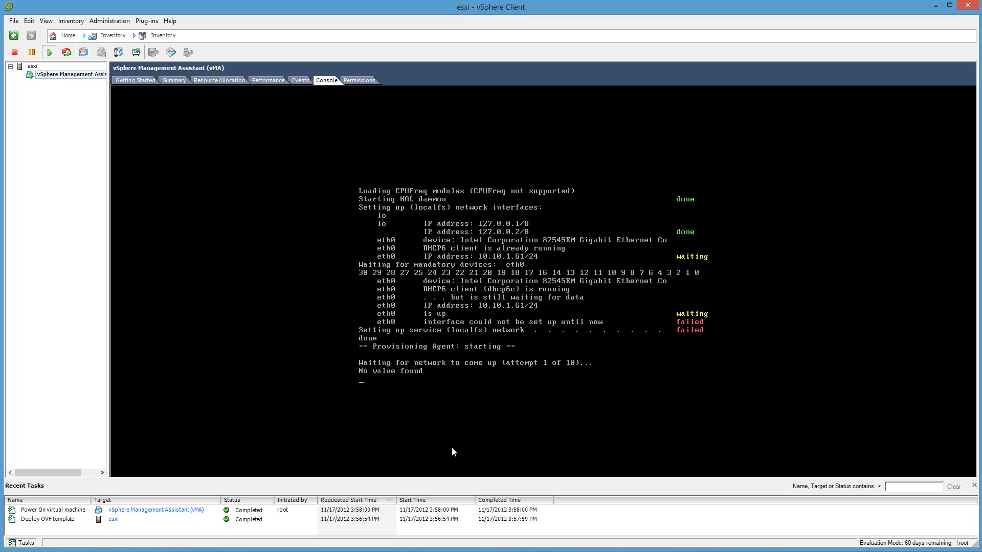
{"action": "mouse_move", "coordinate": [124, 551]}
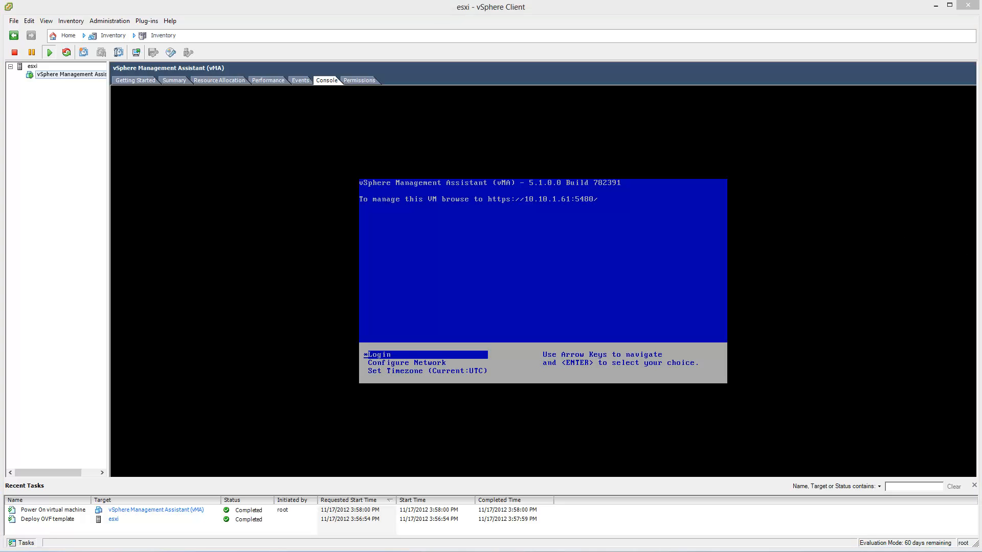
{"action": "left_click_drag", "start_coordinate": [981, 64], "coordinate": [350, 5]}
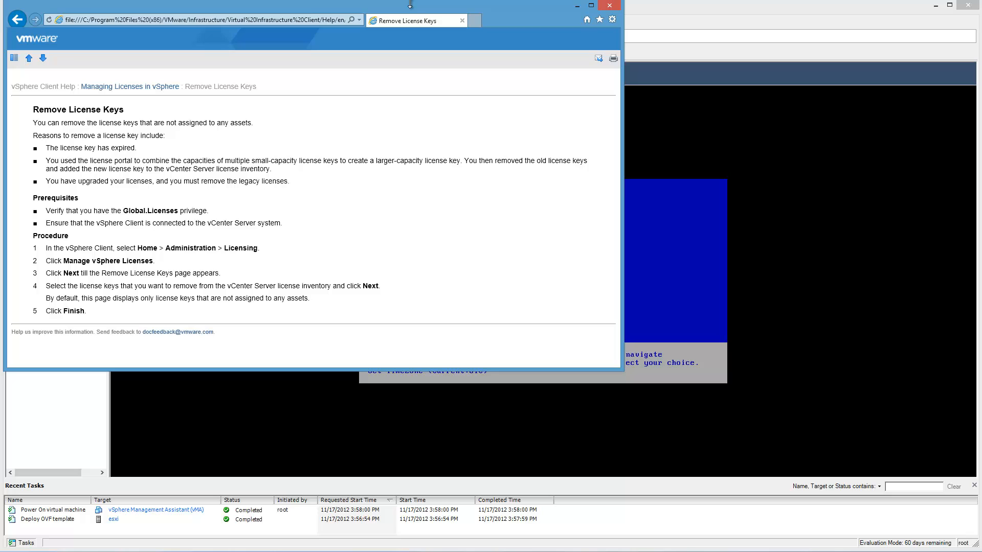
{"action": "left_click_drag", "start_coordinate": [404, 21], "coordinate": [713, 246]}
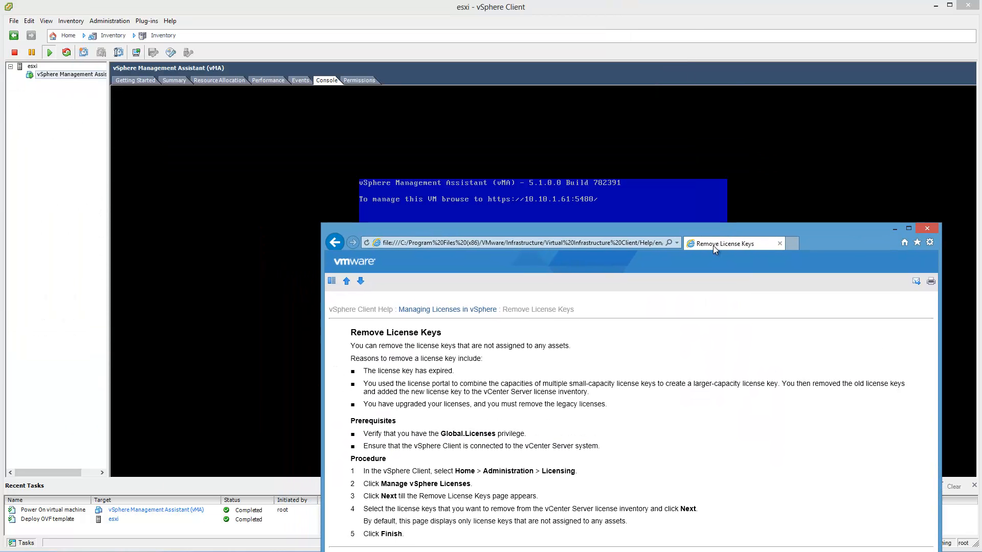
{"action": "left_click", "coordinate": [796, 241]}
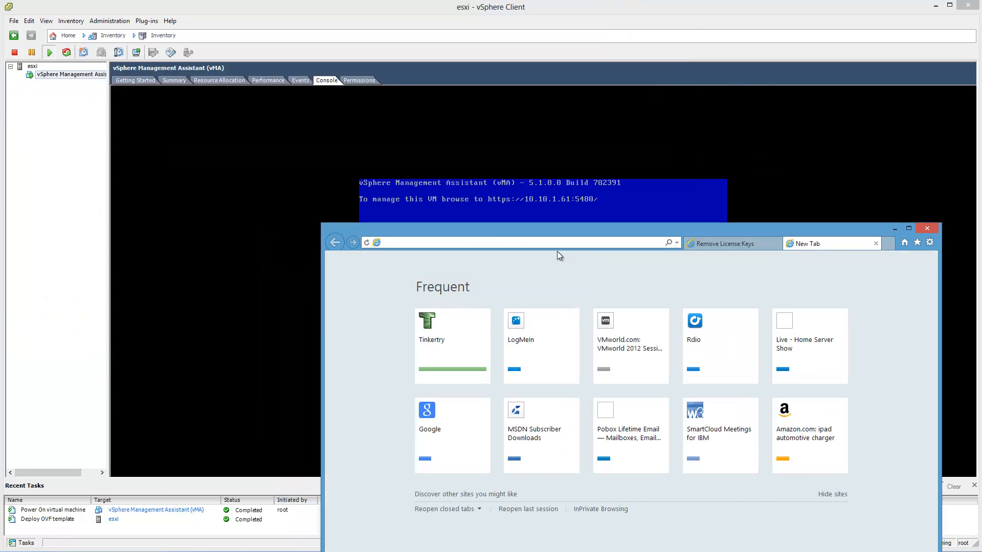
{"action": "type", "text": "https://"}
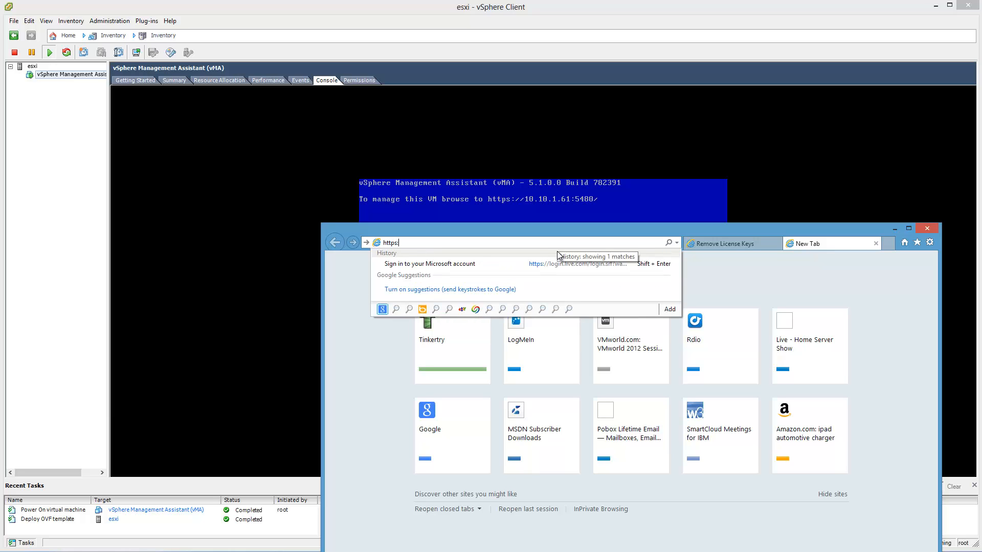
{"action": "type", "text": "1"}
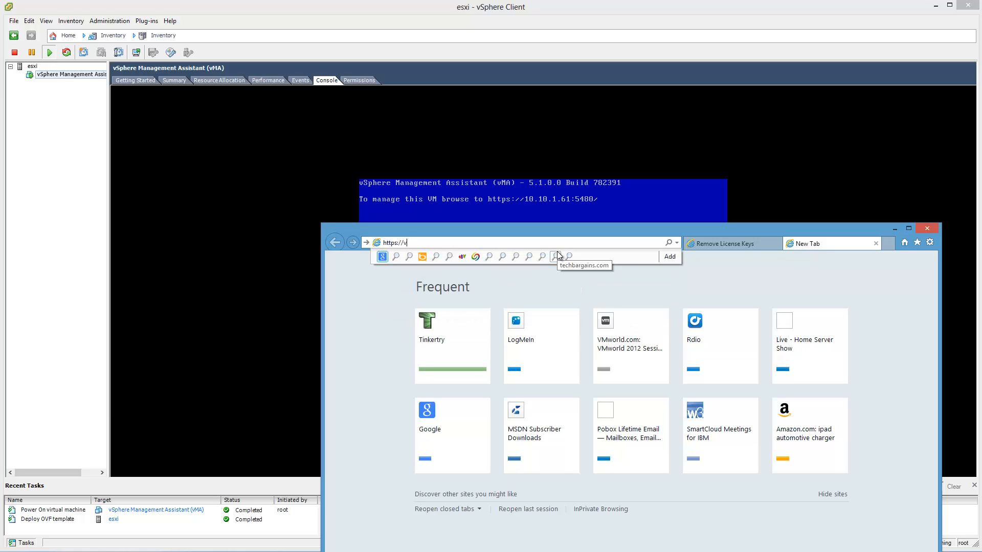
{"action": "type", "text": "ma:5480"}
{"action": "key", "text": "Return"}
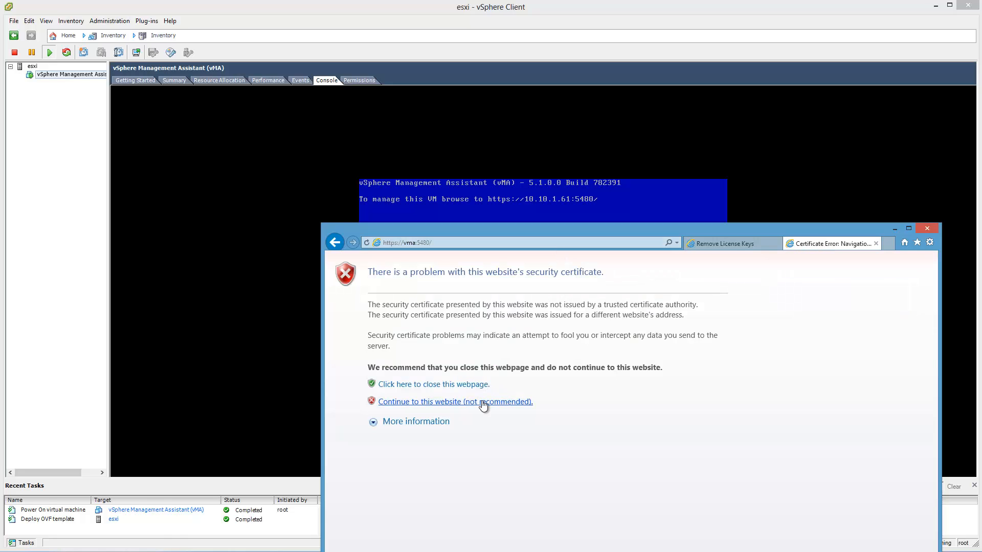
Step: Move the browser window up and continue past the certificate warning to the vMA login page
{"action": "left_click", "coordinate": [460, 243]}
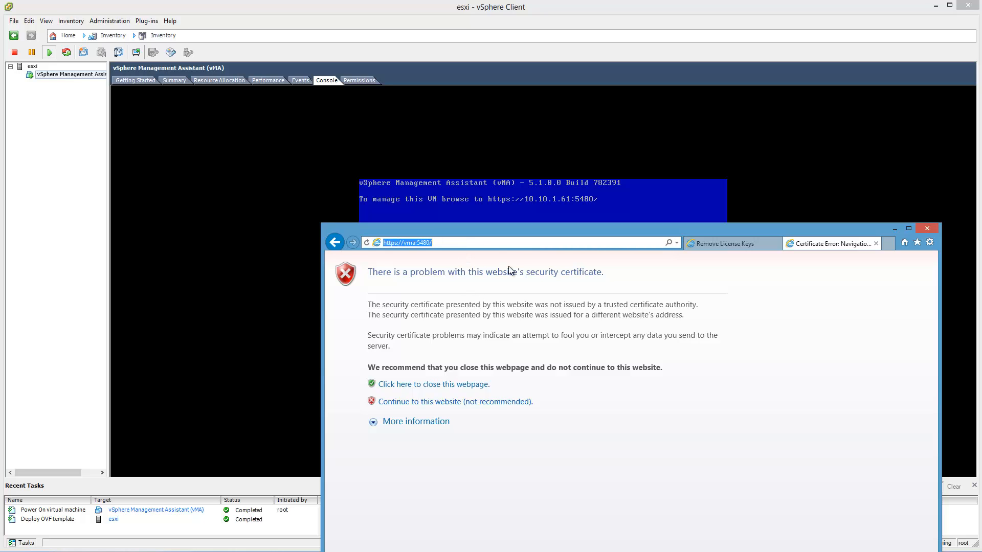
{"action": "left_click_drag", "start_coordinate": [514, 230], "coordinate": [379, 75]}
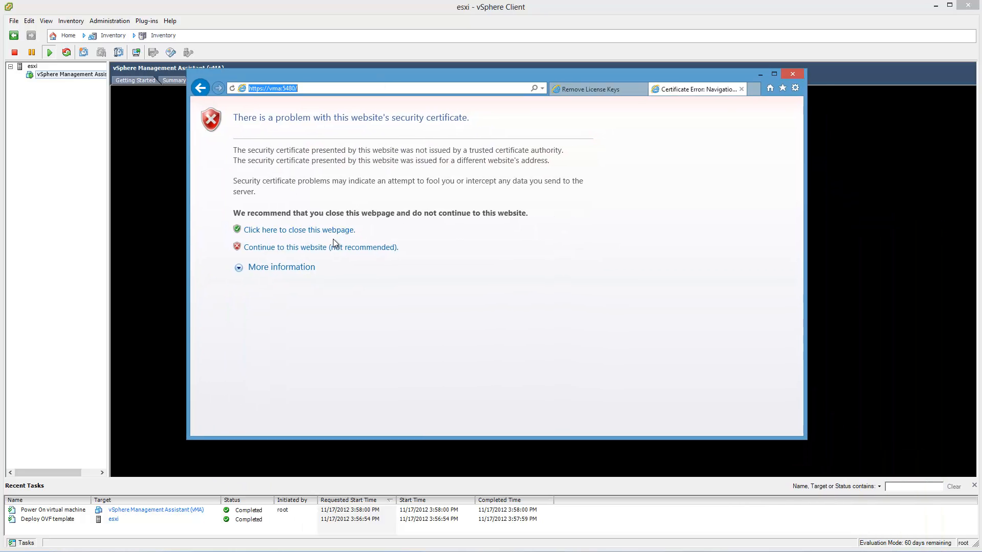
{"action": "left_click", "coordinate": [305, 247]}
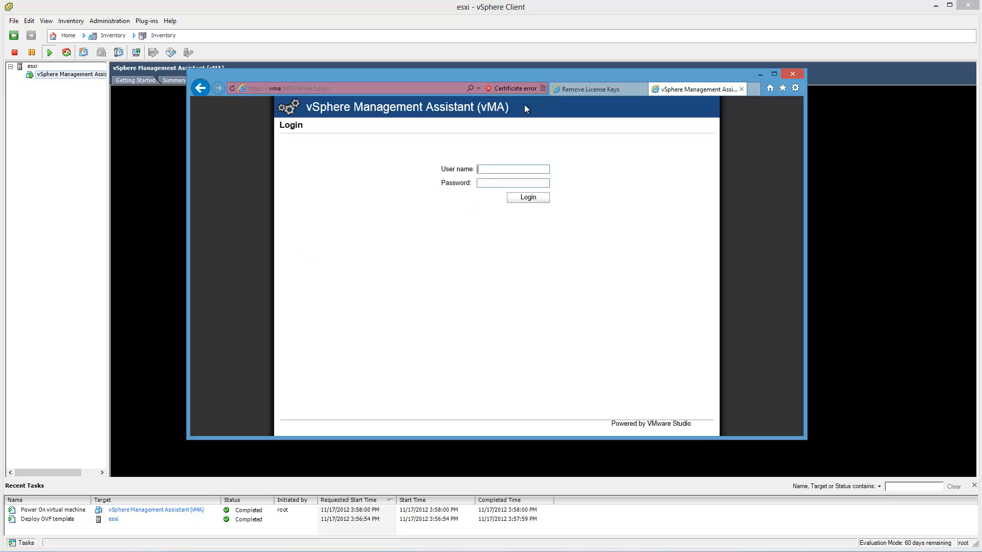
Step: Try to log in to vMA as root with the account password and dismiss the resulting script message
{"action": "key", "text": "Return"}
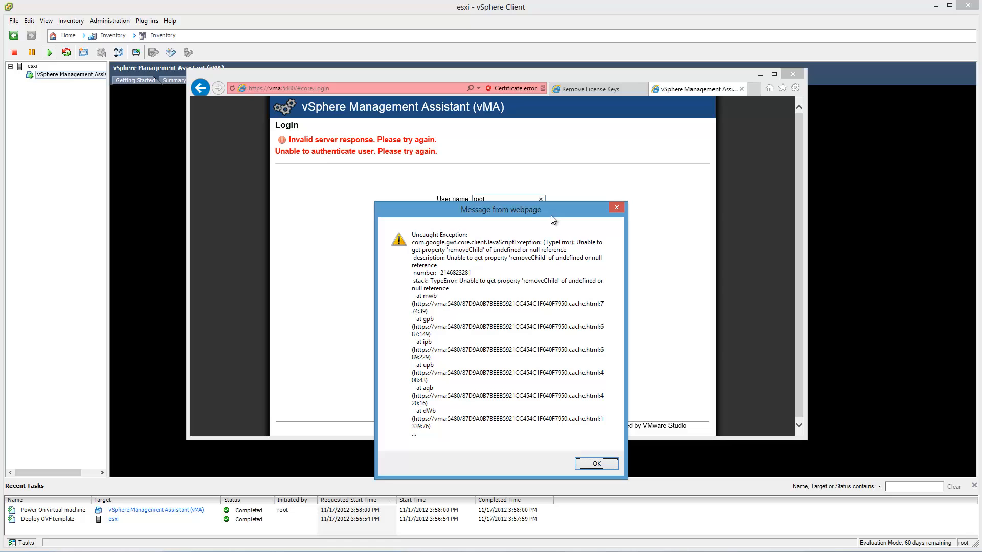
{"action": "left_click_drag", "start_coordinate": [551, 216], "coordinate": [559, 149]}
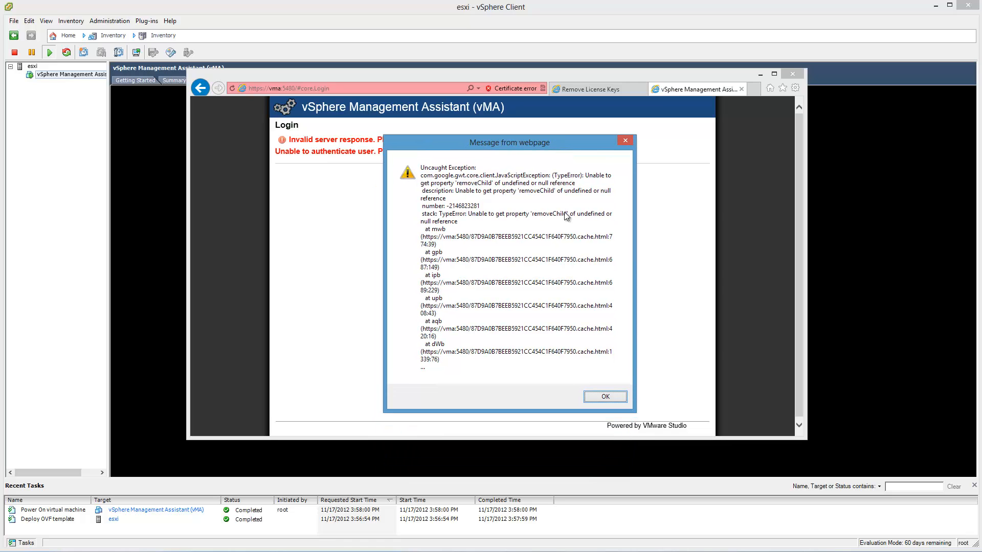
{"action": "left_click", "coordinate": [605, 398]}
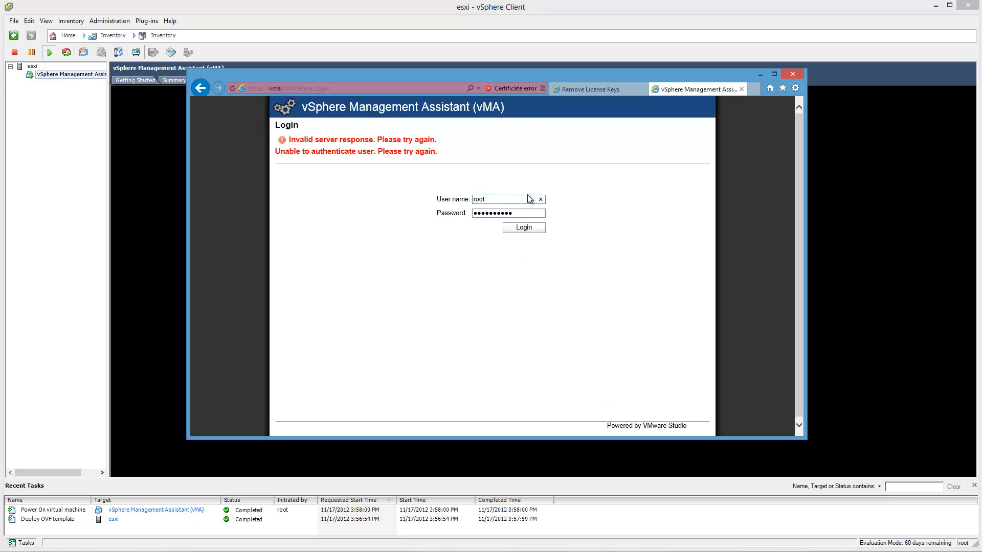
Step: Change the user name to admin and try to log in with the password already entered
{"action": "double_click", "coordinate": [490, 201]}
{"action": "type", "text": "admin"}
{"action": "left_click", "coordinate": [506, 227]}
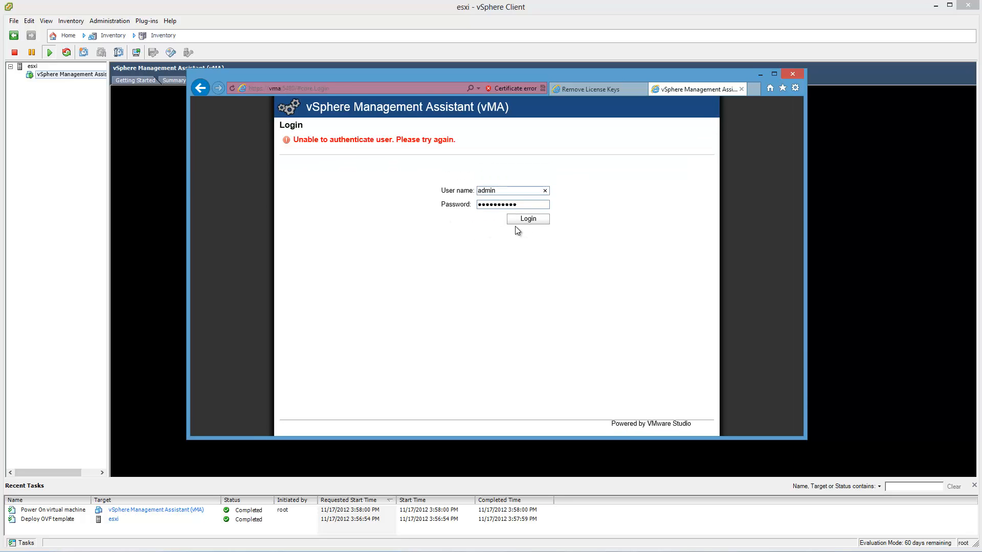
Step: Replace the password for the admin user and try the vMA login again
{"action": "left_click_drag", "start_coordinate": [532, 205], "coordinate": [410, 206]}
{"action": "key", "text": "Return"}
Step: Switch to Chrome and search the vSphere Management Assistant 5.1 release notes for password information
{"action": "left_click", "coordinate": [128, 551]}
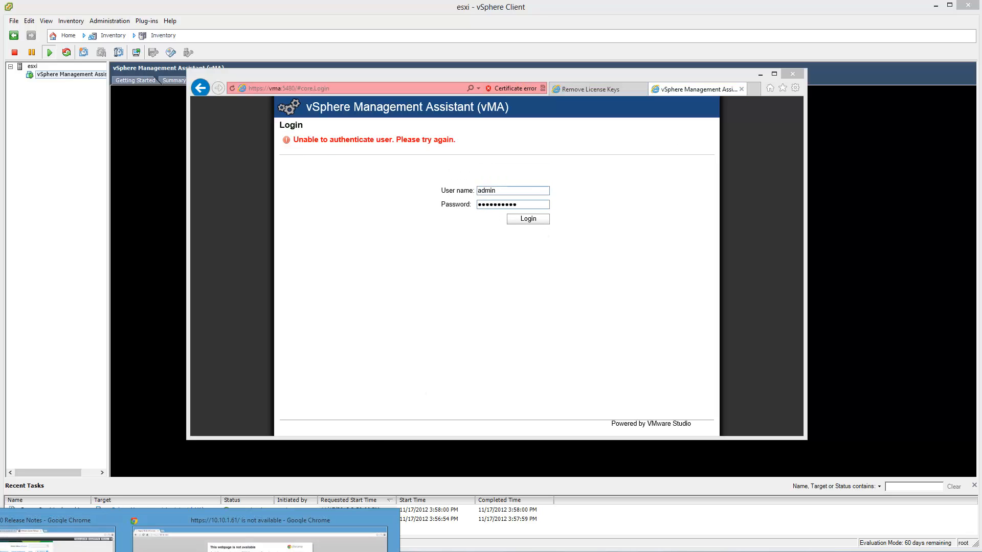
{"action": "left_click", "coordinate": [77, 544]}
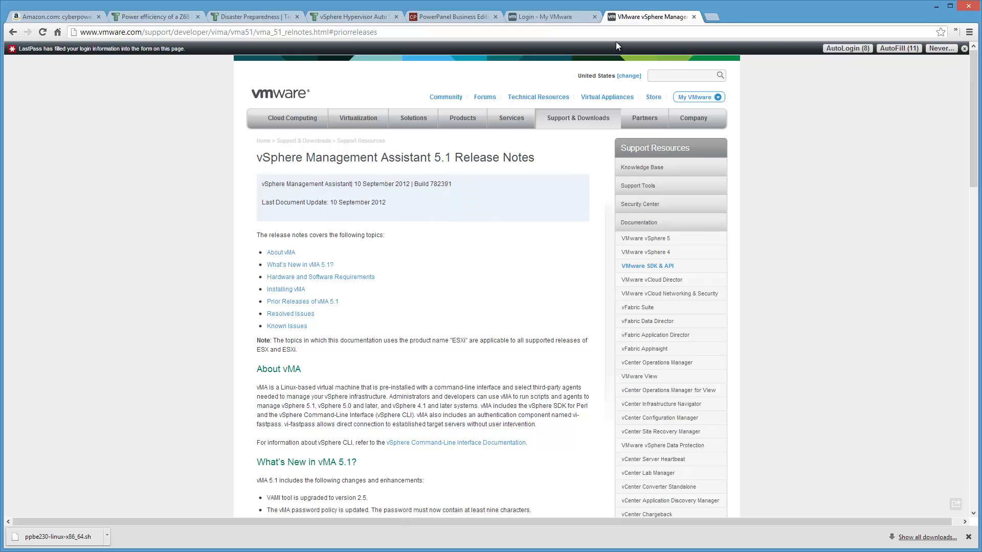
{"action": "scroll", "coordinate": [440, 245], "scroll_direction": "down", "scroll_amount": 3}
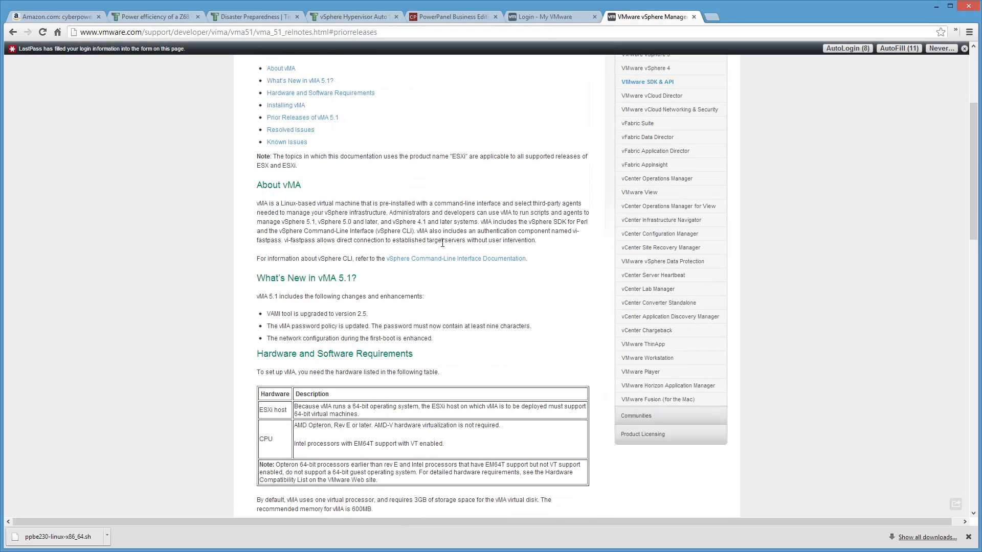
{"action": "scroll", "coordinate": [441, 244], "scroll_direction": "down", "scroll_amount": 2}
{"action": "key", "text": "ctrl+f"}
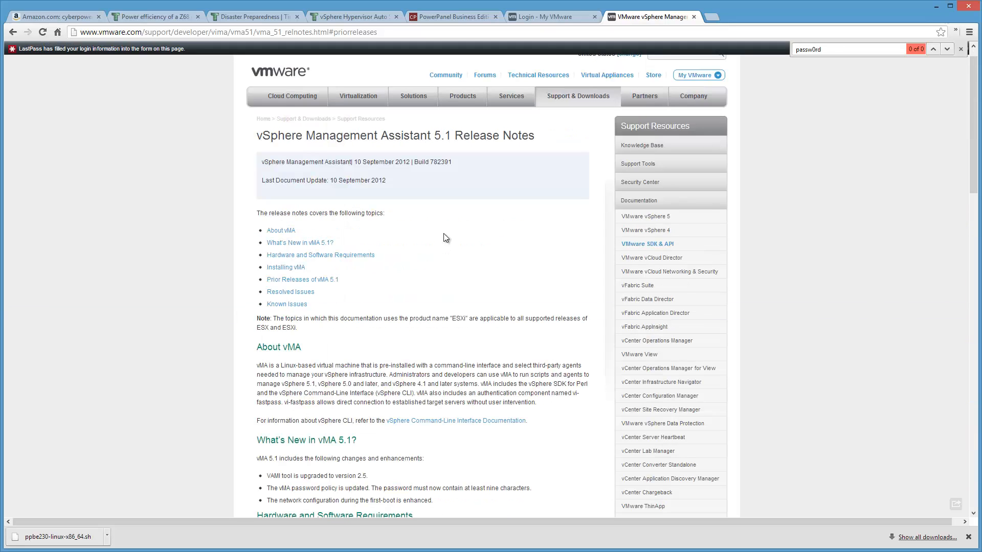
Step: Look over the My VMware login page and return to the vMA 5.1 release notes
{"action": "left_click", "coordinate": [556, 16]}
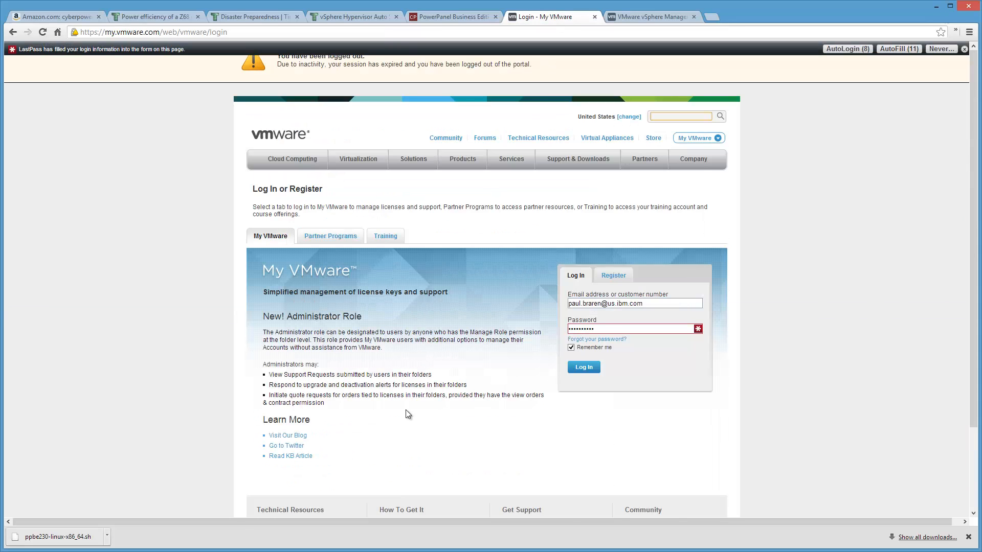
{"action": "scroll", "coordinate": [408, 420], "scroll_direction": "down", "scroll_amount": 1}
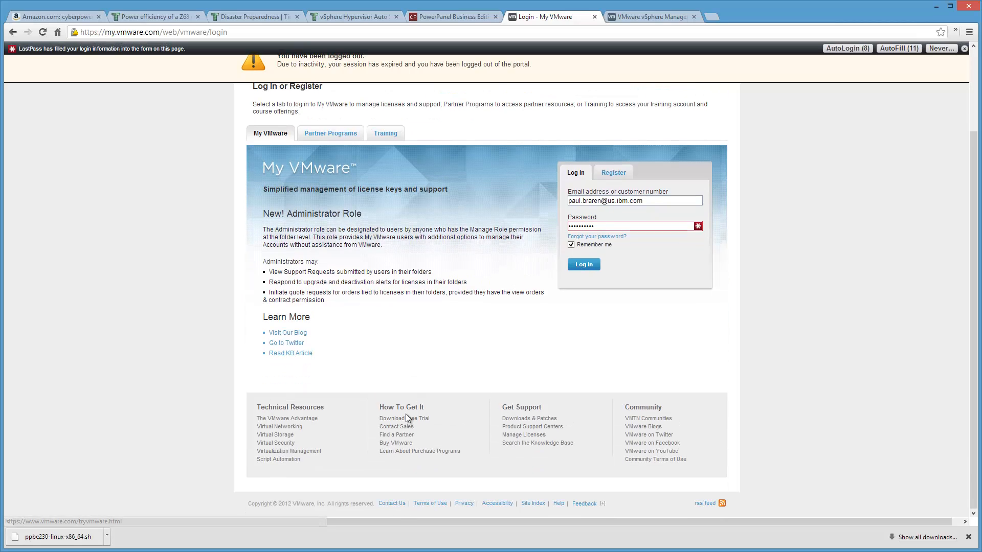
{"action": "scroll", "coordinate": [406, 416], "scroll_direction": "up", "scroll_amount": 1}
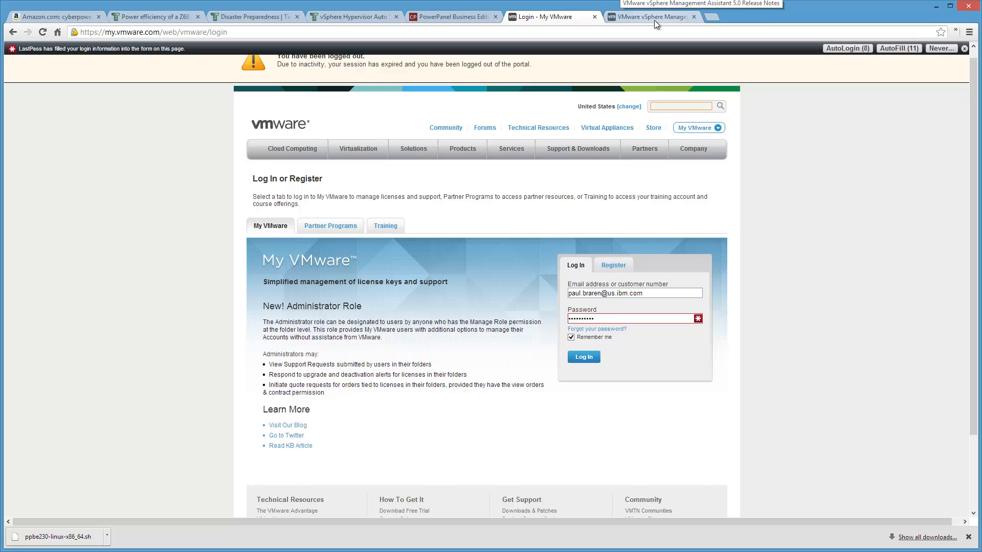
{"action": "left_click", "coordinate": [654, 20]}
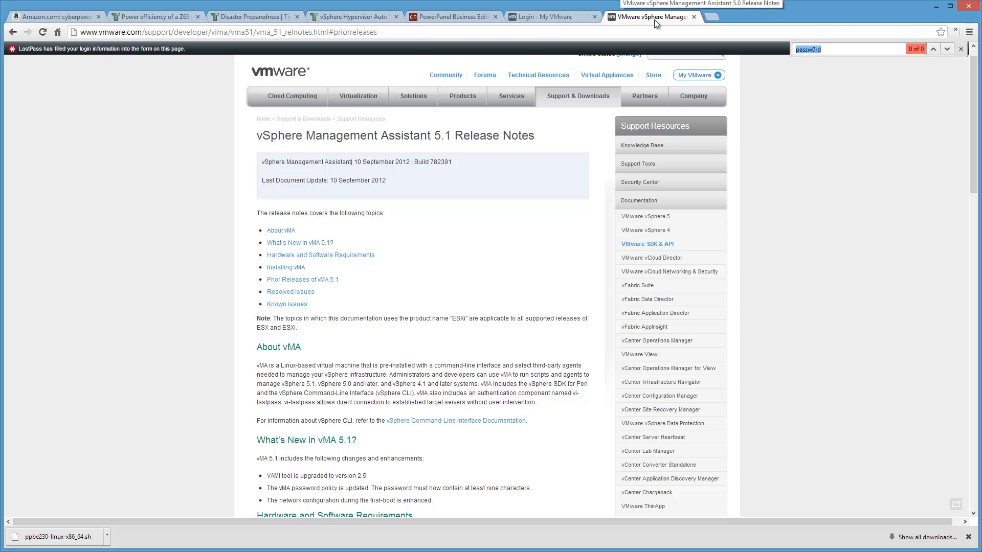
Step: Read the release notes' requirements and installation sections for the login account and password rules, and return to the vMA login page
{"action": "left_click", "coordinate": [358, 358]}
{"action": "scroll", "coordinate": [358, 362], "scroll_direction": "down", "scroll_amount": 9}
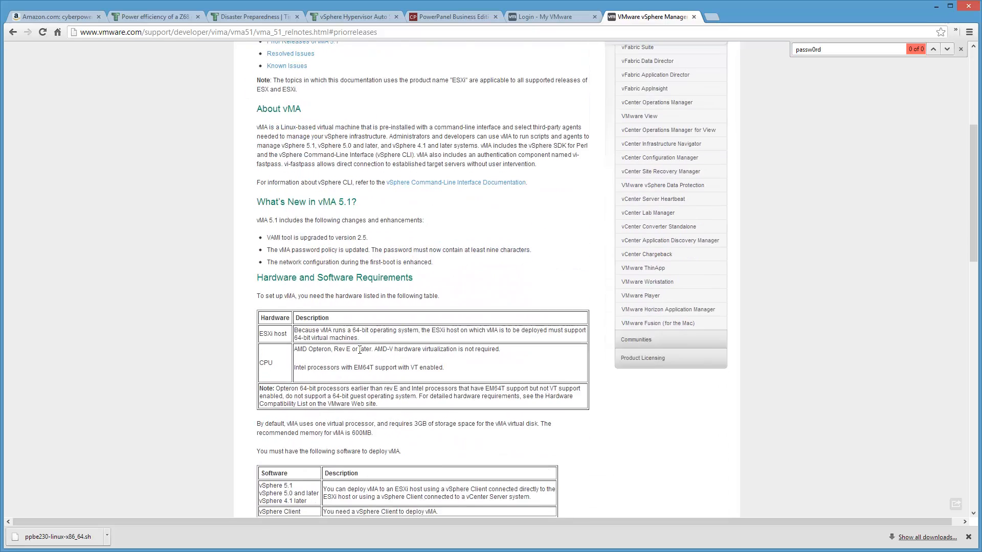
{"action": "scroll", "coordinate": [360, 350], "scroll_direction": "down", "scroll_amount": 5}
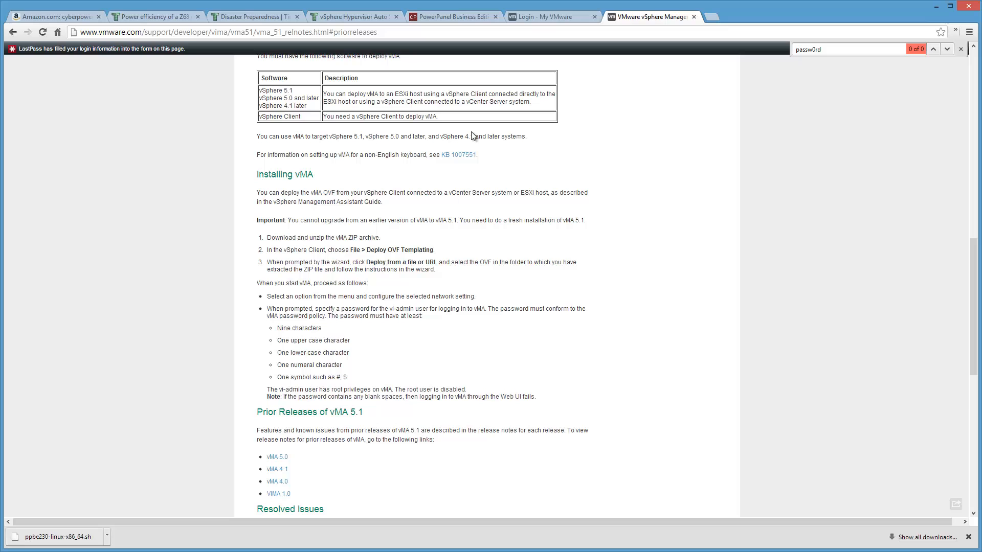
{"action": "left_click", "coordinate": [936, 6]}
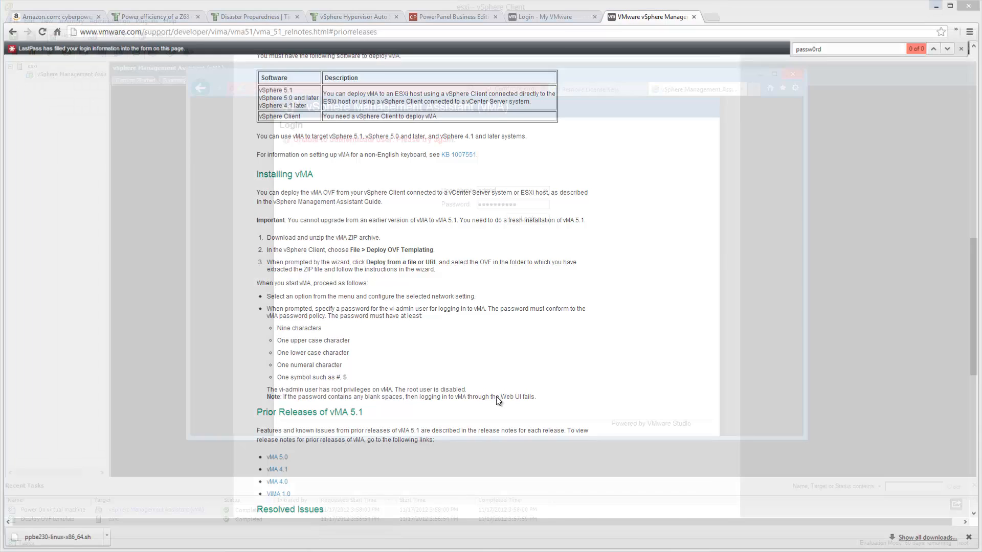
Step: Change the user name to vi-admin and try to log in with the password already entered
{"action": "left_click_drag", "start_coordinate": [503, 191], "coordinate": [403, 182]}
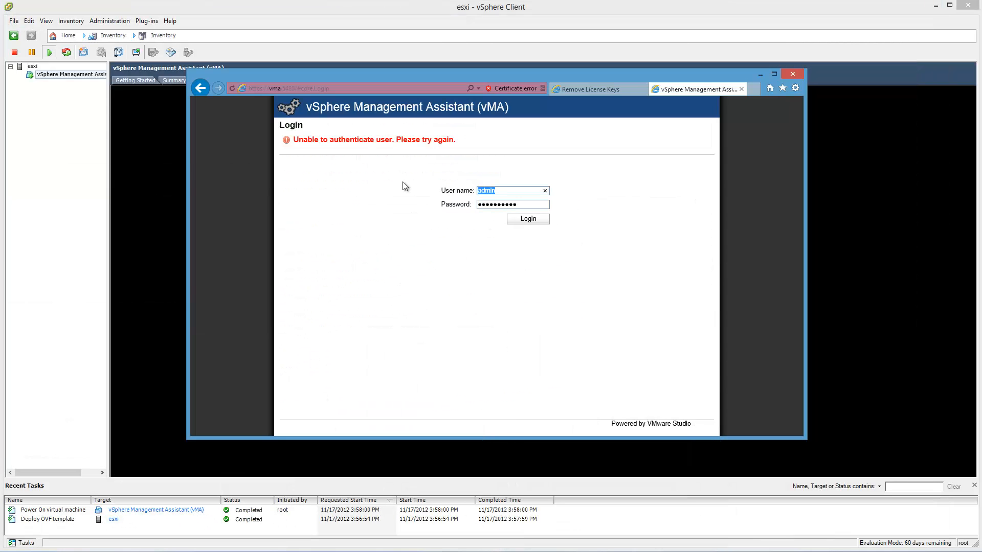
{"action": "type", "text": "vi-admin"}
{"action": "left_click", "coordinate": [533, 219]}
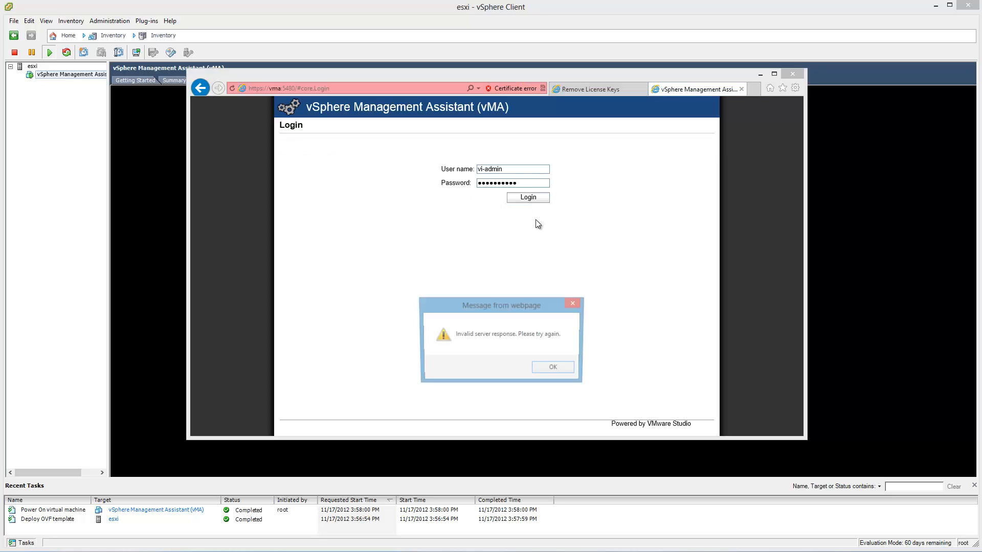
{"action": "left_click", "coordinate": [553, 367]}
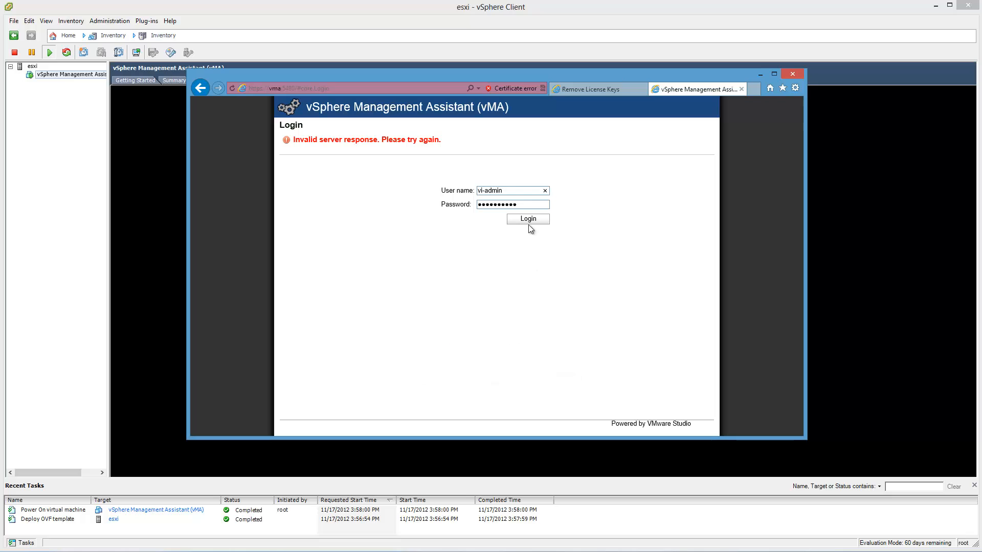
Step: Re-enter the user name vi-admin and its password, and try the vMA login again
{"action": "left_click", "coordinate": [545, 190]}
{"action": "key", "text": "Tab"}
{"action": "key", "text": "Return"}
{"action": "left_click", "coordinate": [554, 368]}
{"action": "left_click", "coordinate": [792, 77]}
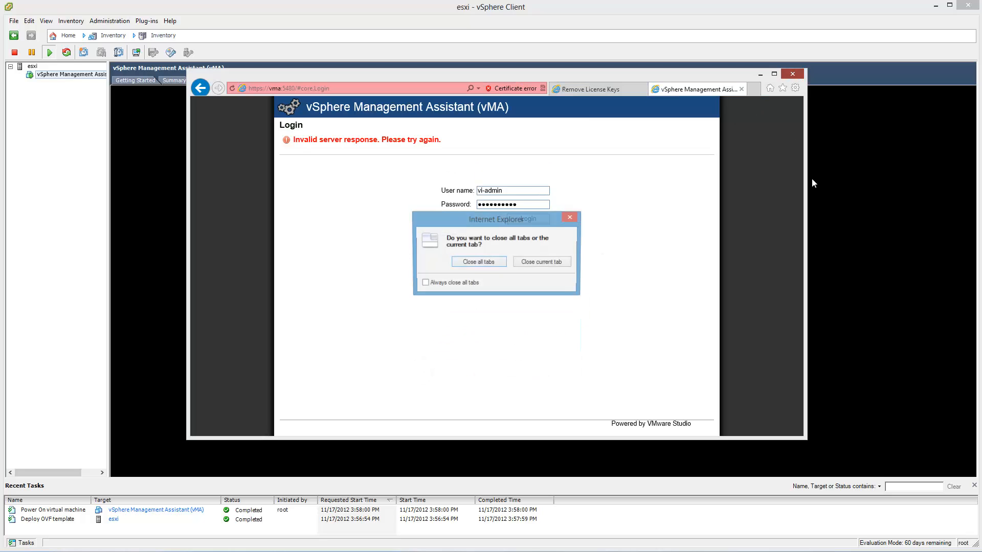
{"action": "left_click", "coordinate": [466, 265]}
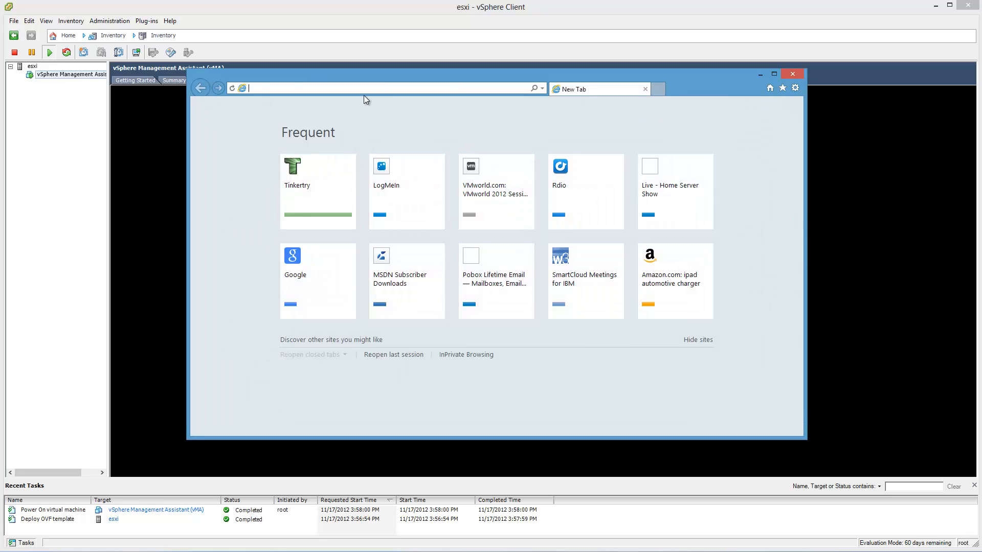
{"action": "type", "text": "https://vma:5480/"}
{"action": "key", "text": "Return"}
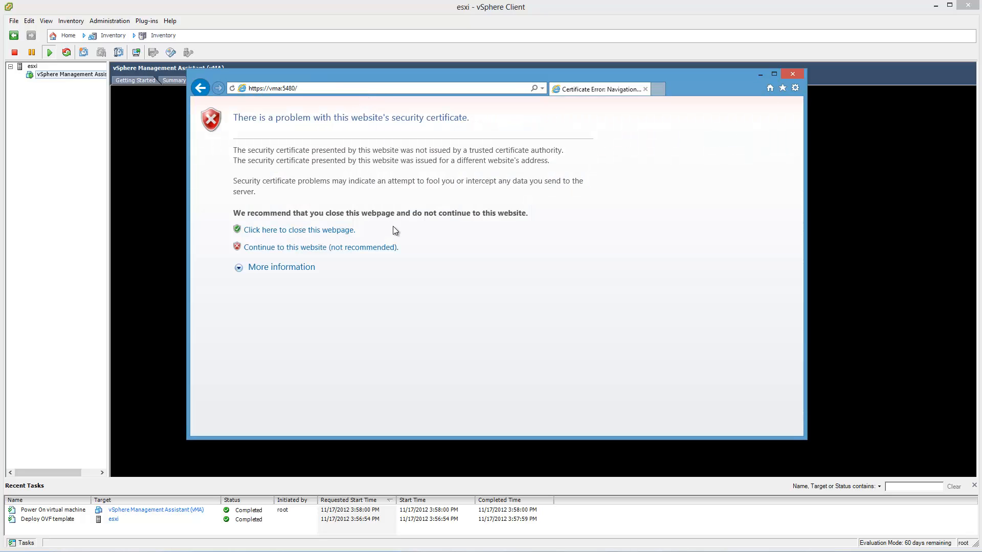
{"action": "left_click", "coordinate": [352, 249]}
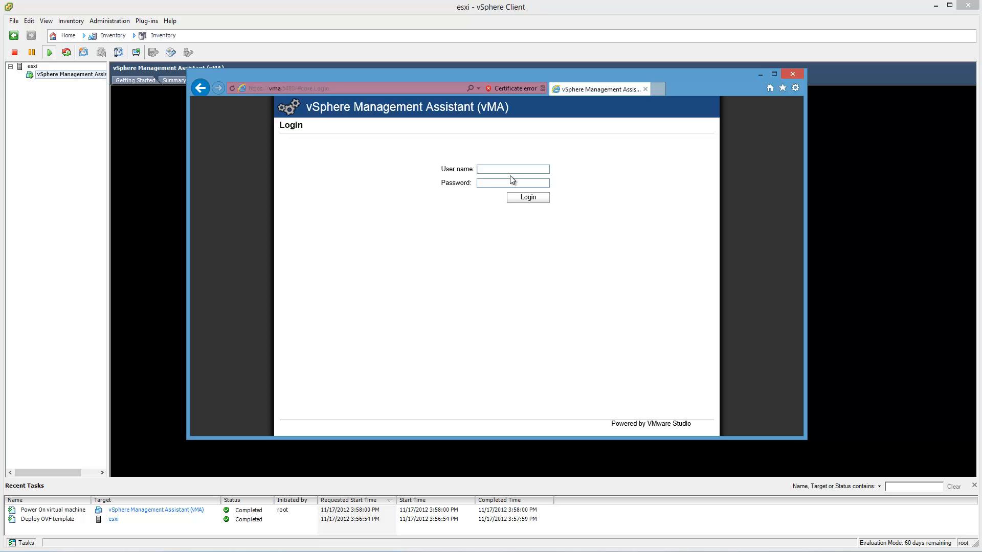
Step: Try to log in as vi-admin with the account password, dismiss the messages, and close Internet Explorer
{"action": "type", "text": "vi-admin"}
{"action": "key", "text": "Tab"}
{"action": "key", "text": "Return"}
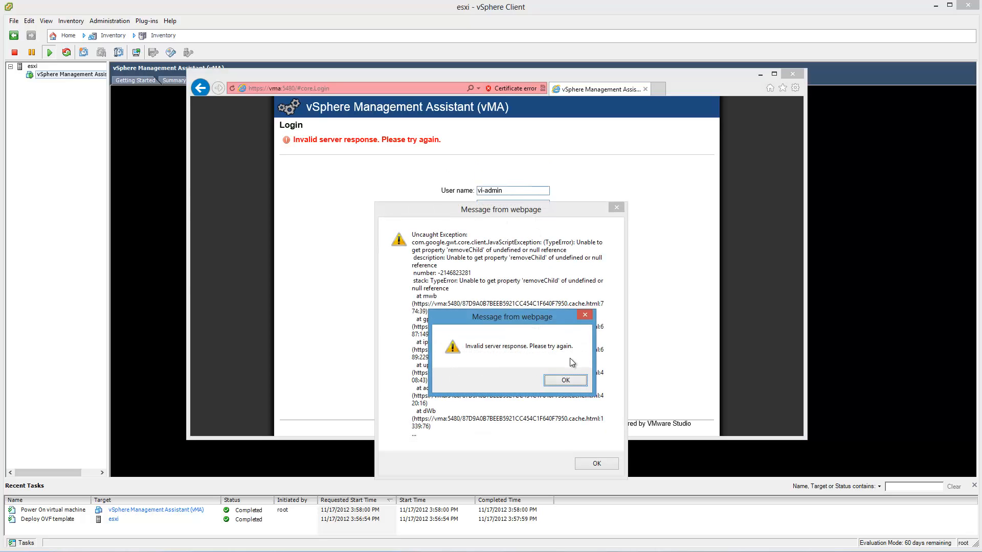
{"action": "left_click", "coordinate": [566, 380]}
{"action": "left_click", "coordinate": [617, 208]}
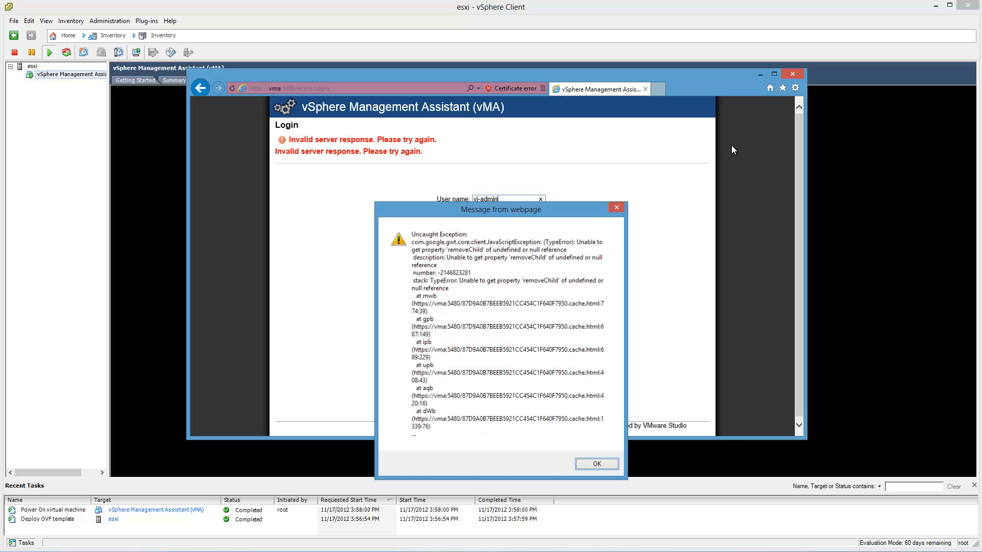
{"action": "left_click", "coordinate": [793, 73]}
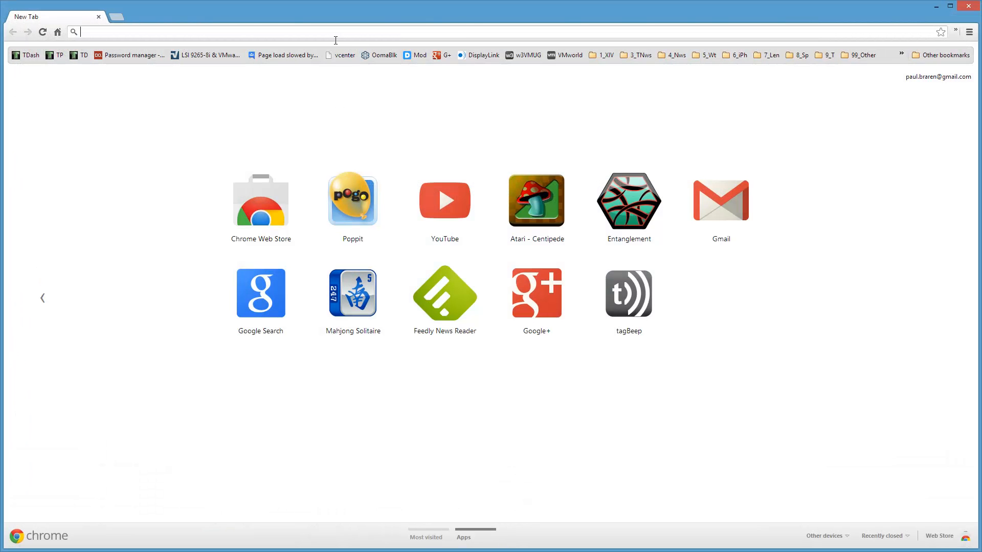
{"action": "type", "text": "https://vma:5480/"}
{"action": "key", "text": "Return"}
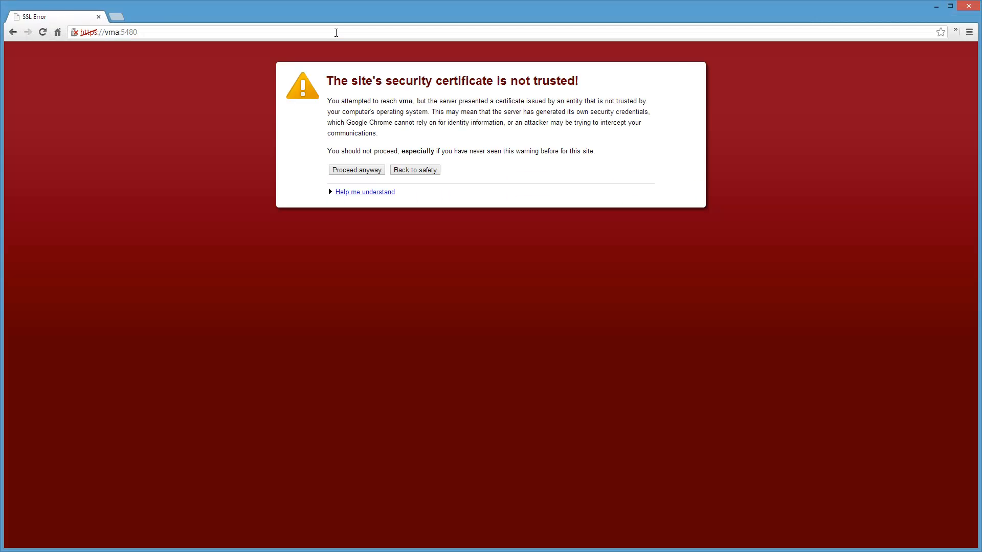
{"action": "left_click", "coordinate": [358, 169]}
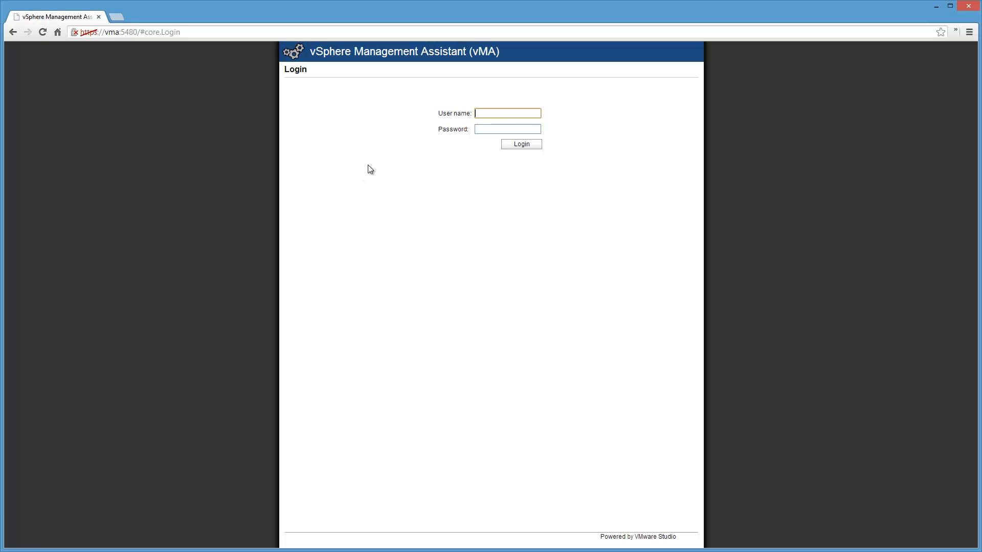
Step: Log in to the vMA web interface as vi-admin with the account password
{"action": "type", "text": "vi-admin"}
{"action": "key", "text": "Tab"}
{"action": "type", "text": "••••••••••"}
{"action": "key", "text": "Return"}
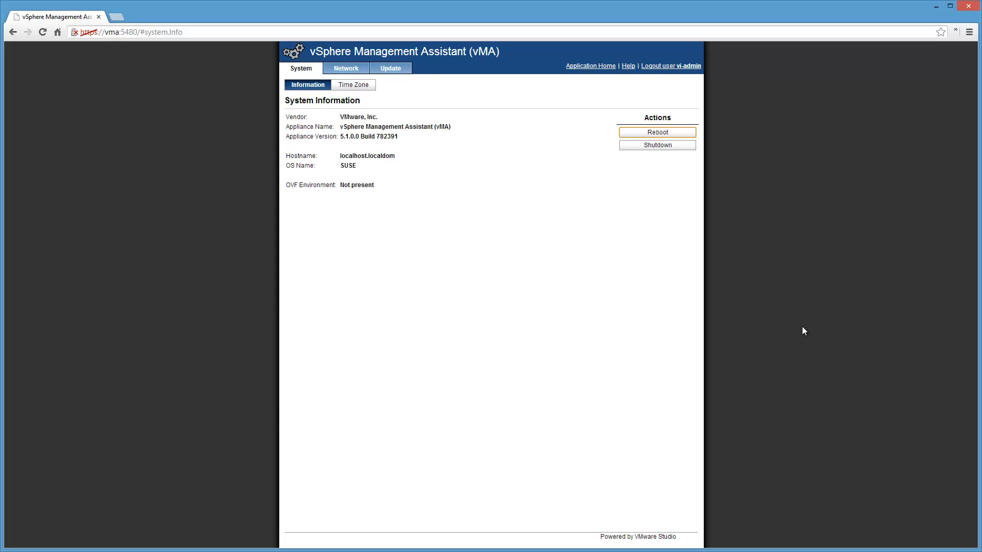
Step: Review the appliance's time zone, network status and update settings, and check for updates
{"action": "left_click", "coordinate": [353, 86]}
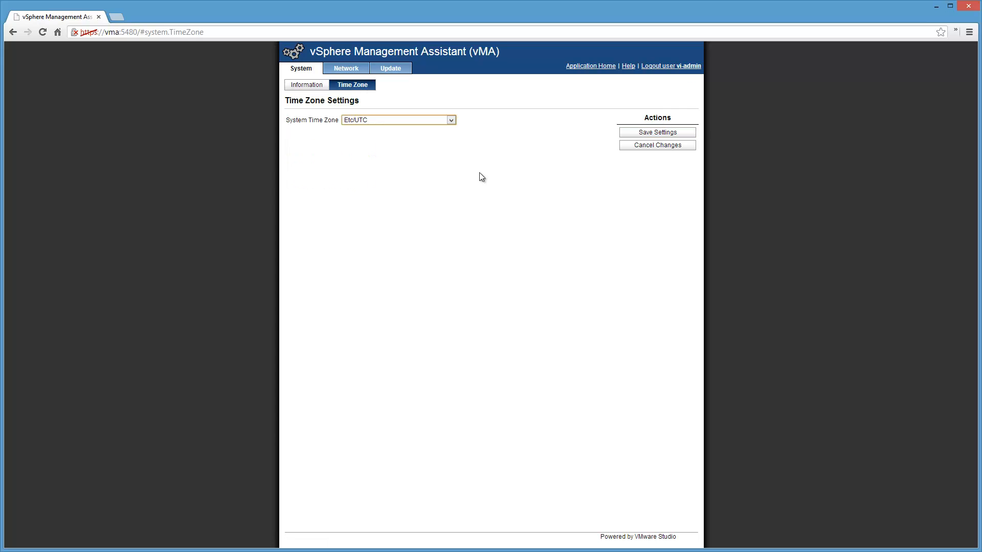
{"action": "left_click", "coordinate": [346, 69]}
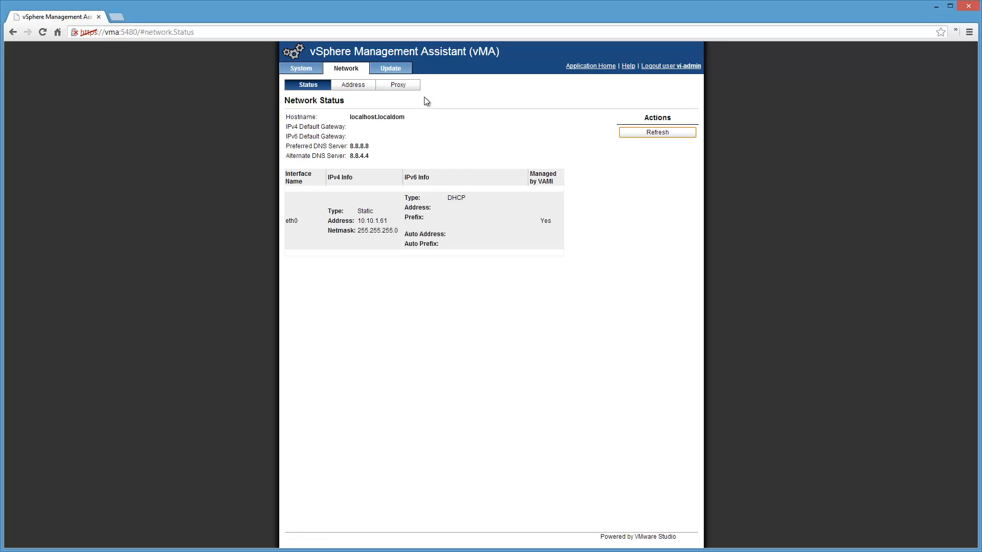
{"action": "left_click", "coordinate": [394, 72]}
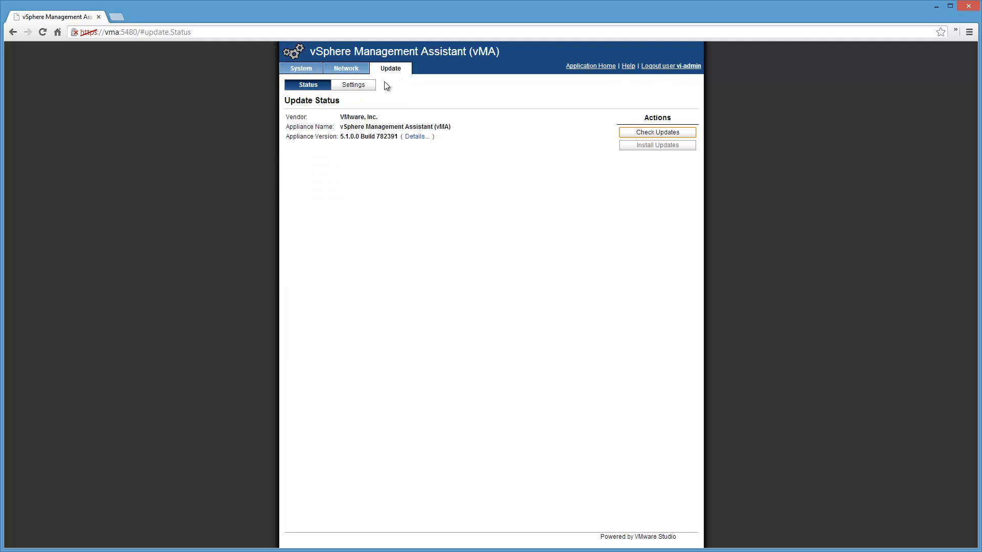
{"action": "left_click", "coordinate": [363, 84]}
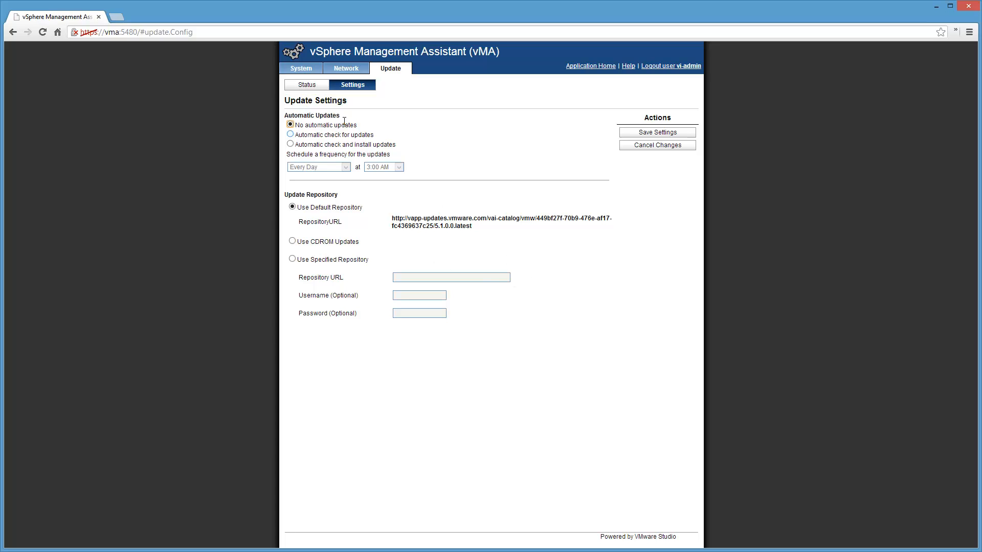
{"action": "left_click", "coordinate": [305, 87]}
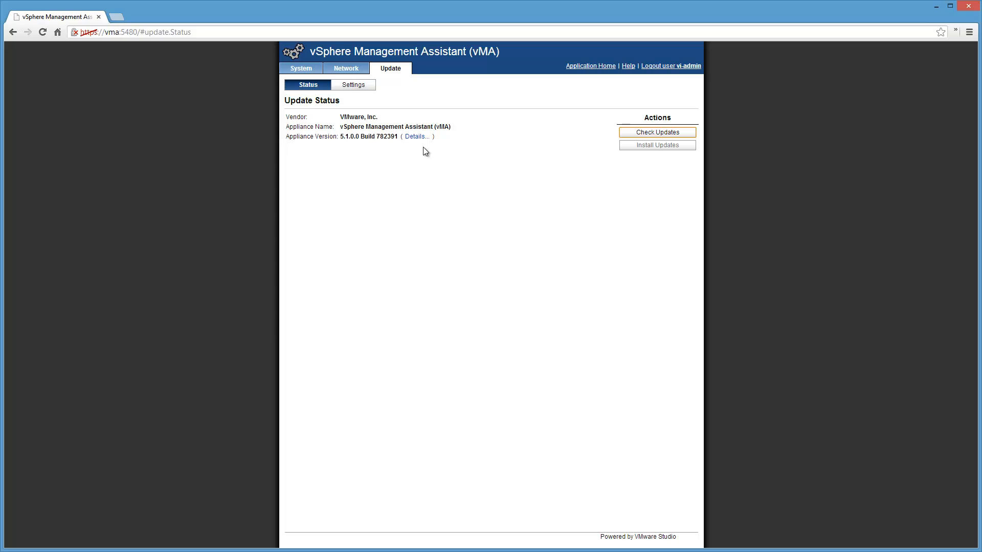
{"action": "left_click", "coordinate": [684, 133]}
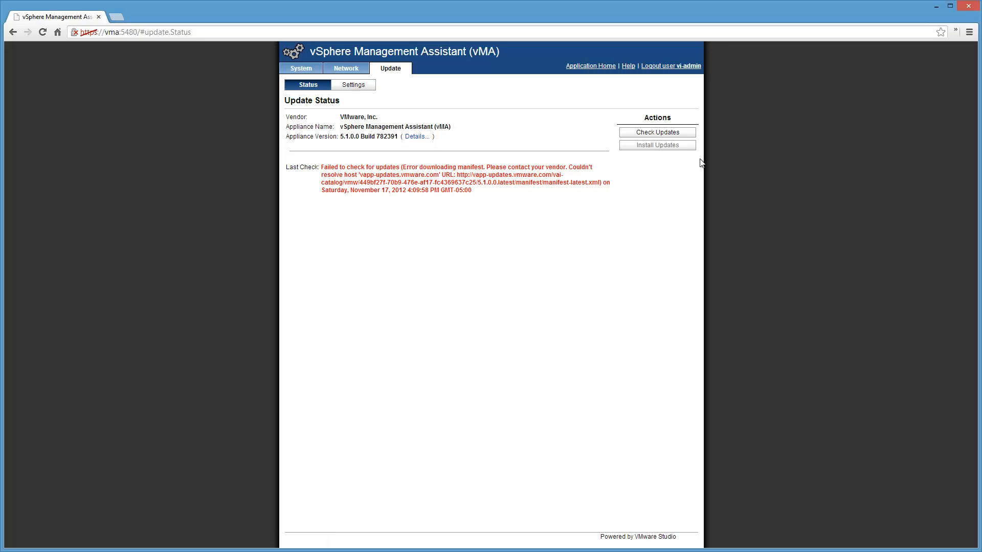
Step: Review the network status, set the system time zone to America/New_York, and save the settings
{"action": "left_click", "coordinate": [346, 70]}
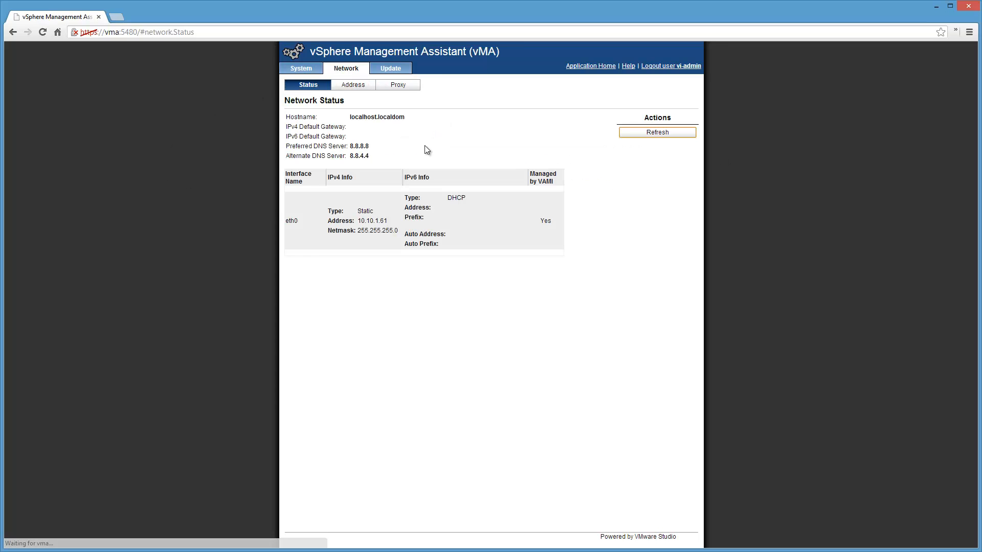
{"action": "left_click", "coordinate": [299, 71]}
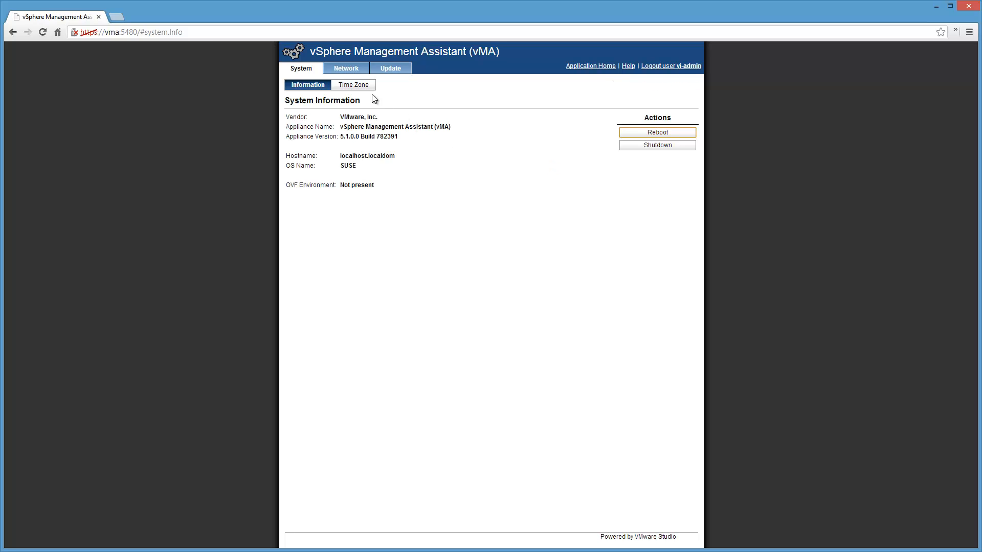
{"action": "left_click", "coordinate": [358, 89]}
{"action": "left_click", "coordinate": [407, 120]}
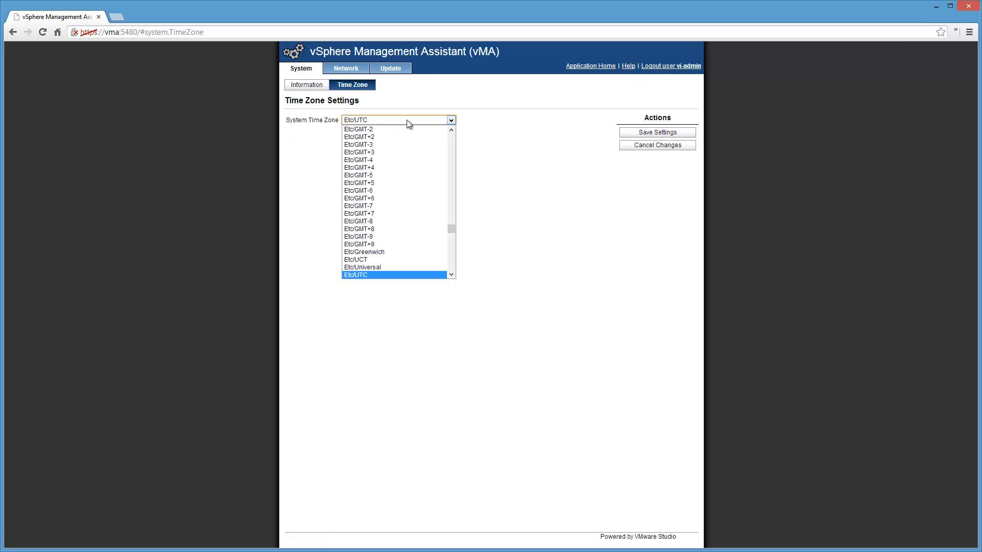
{"action": "left_click_drag", "start_coordinate": [452, 231], "coordinate": [454, 176]}
{"action": "scroll", "coordinate": [454, 176], "scroll_direction": "down", "scroll_amount": 5}
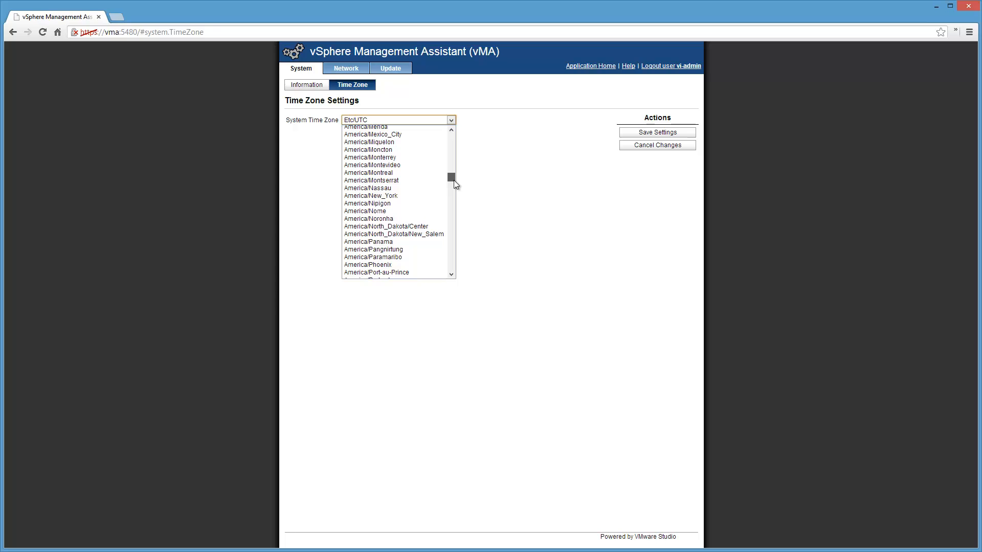
{"action": "left_click", "coordinate": [410, 196]}
{"action": "left_click", "coordinate": [656, 132]}
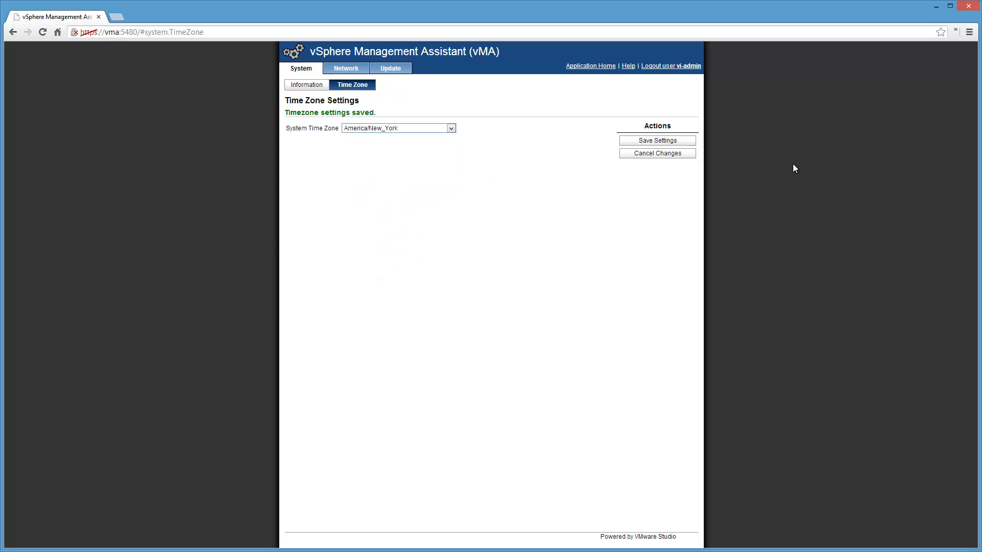
Step: Review the network, update and system information pages, and check the vMA console in vSphere Client
{"action": "left_click", "coordinate": [356, 71]}
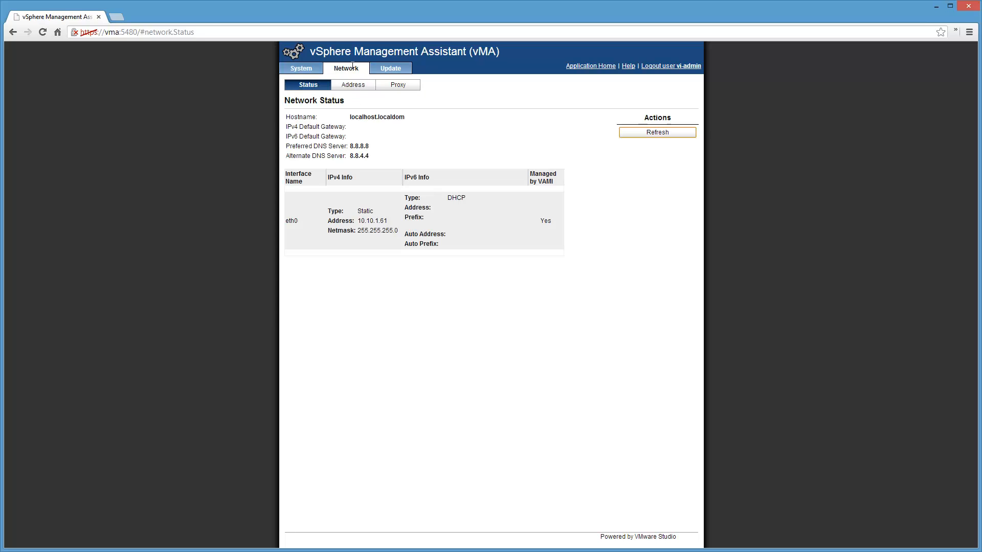
{"action": "left_click", "coordinate": [388, 74]}
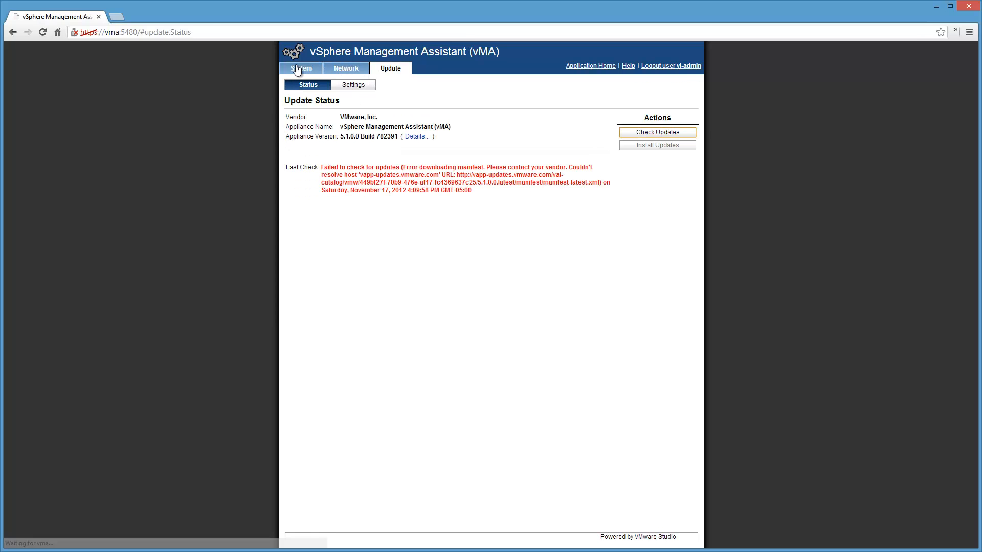
{"action": "left_click", "coordinate": [298, 69]}
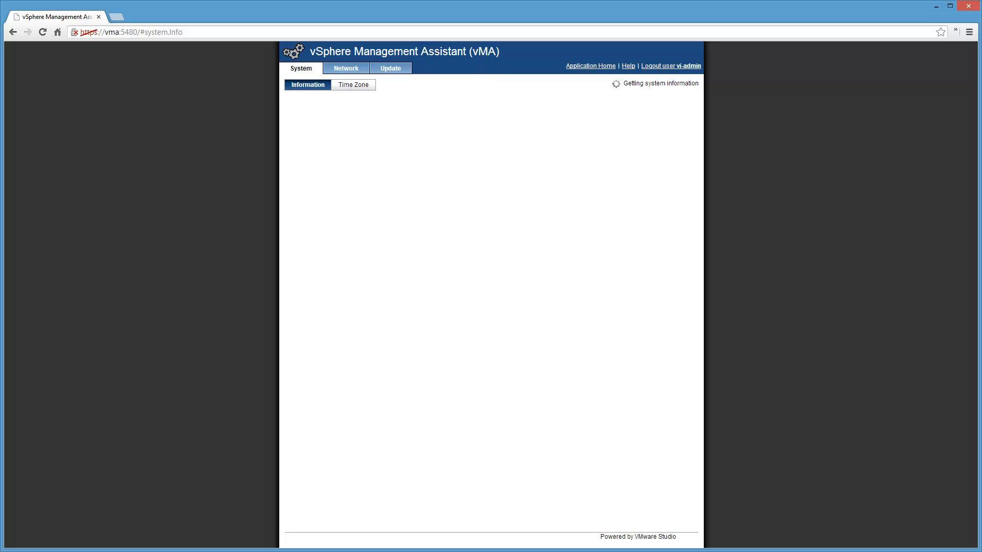
{"action": "left_click", "coordinate": [87, 551]}
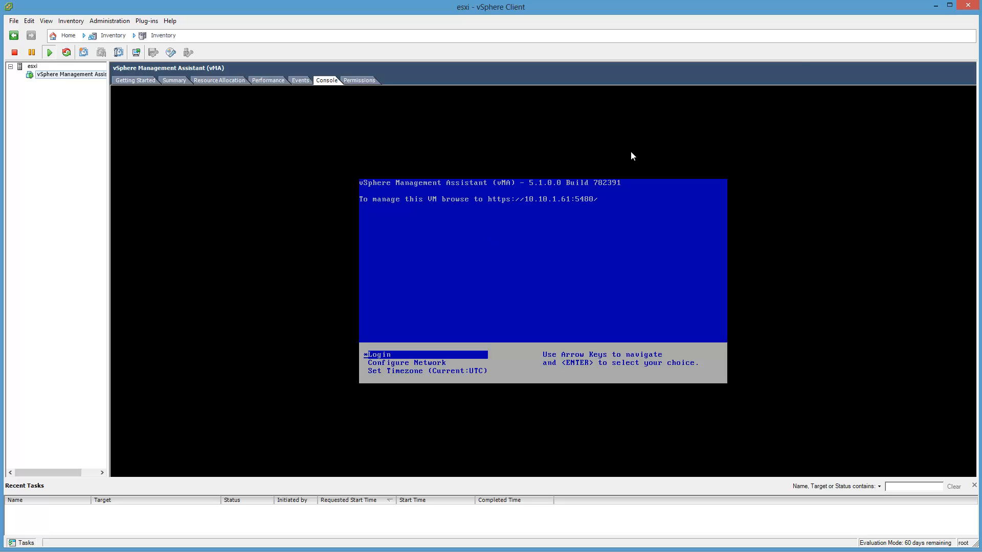
{"action": "left_click", "coordinate": [934, 7]}
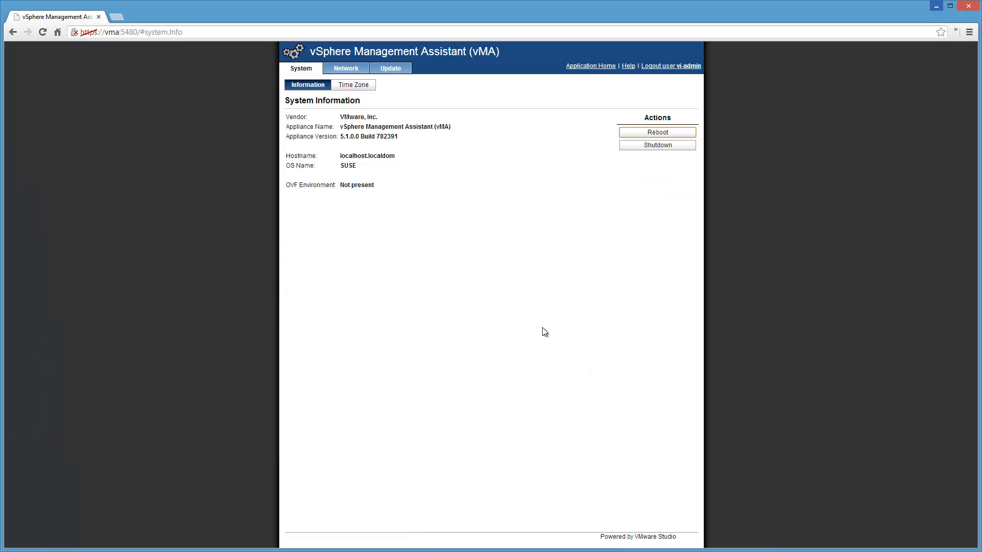
Step: Reboot the vMA appliance from its web interface and switch to vSphere Client to watch its console
{"action": "left_click", "coordinate": [682, 133]}
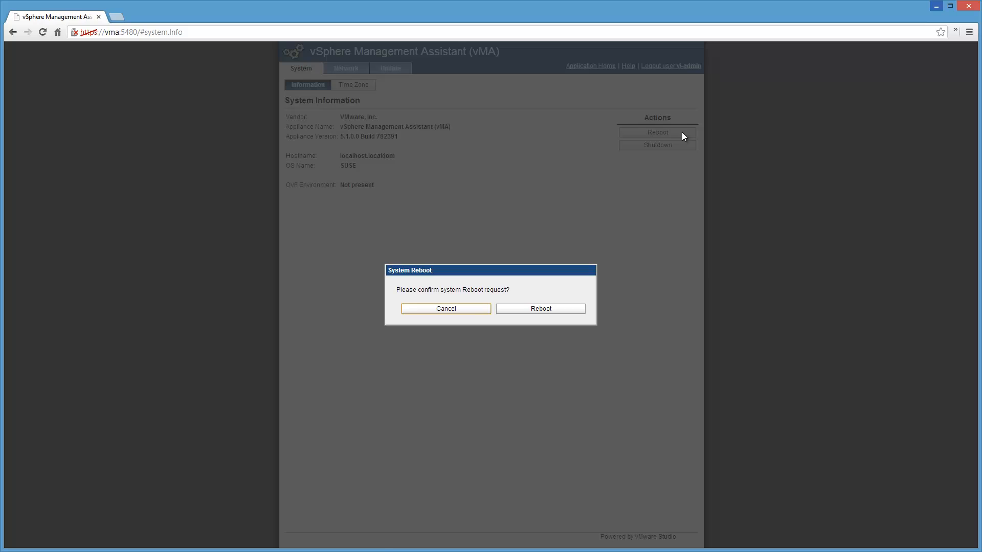
{"action": "left_click", "coordinate": [536, 308]}
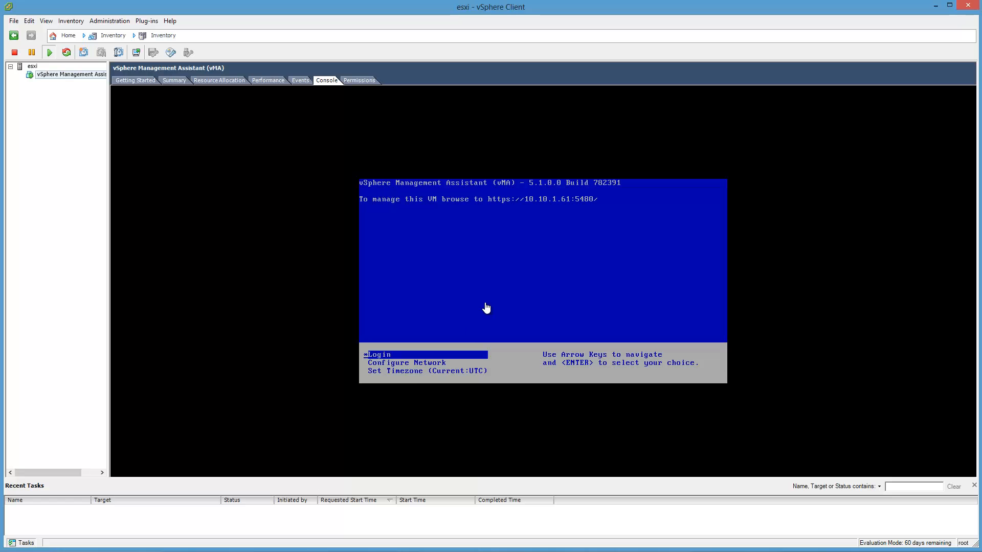
{"action": "left_click", "coordinate": [486, 304]}
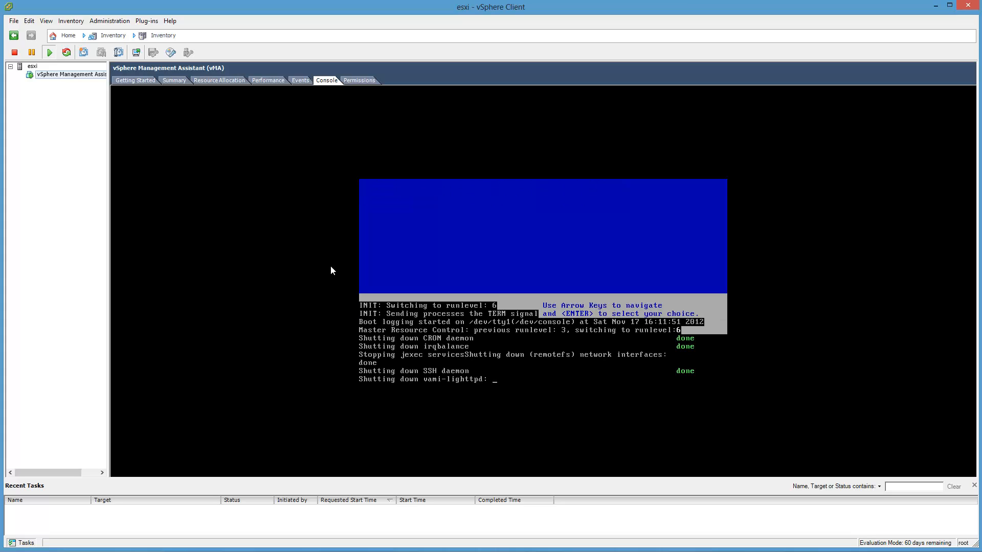
Step: Power off the vSphere Management Assistant (vMA) virtual machine and confirm the shutdown
{"action": "left_click", "coordinate": [169, 81]}
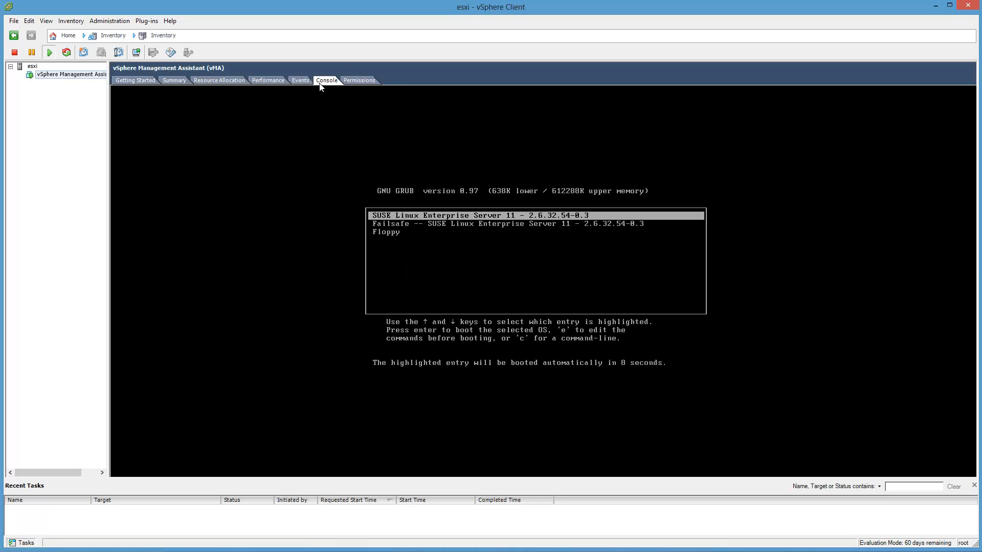
{"action": "right_click", "coordinate": [63, 77]}
{"action": "mouse_move", "coordinate": [75, 80]}
{"action": "left_click", "coordinate": [234, 90]}
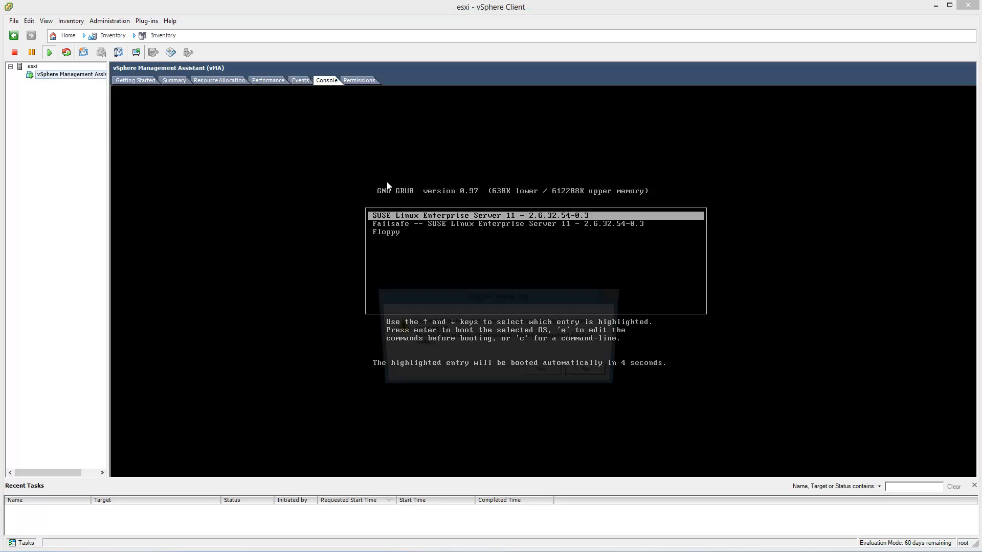
{"action": "left_click", "coordinate": [538, 375]}
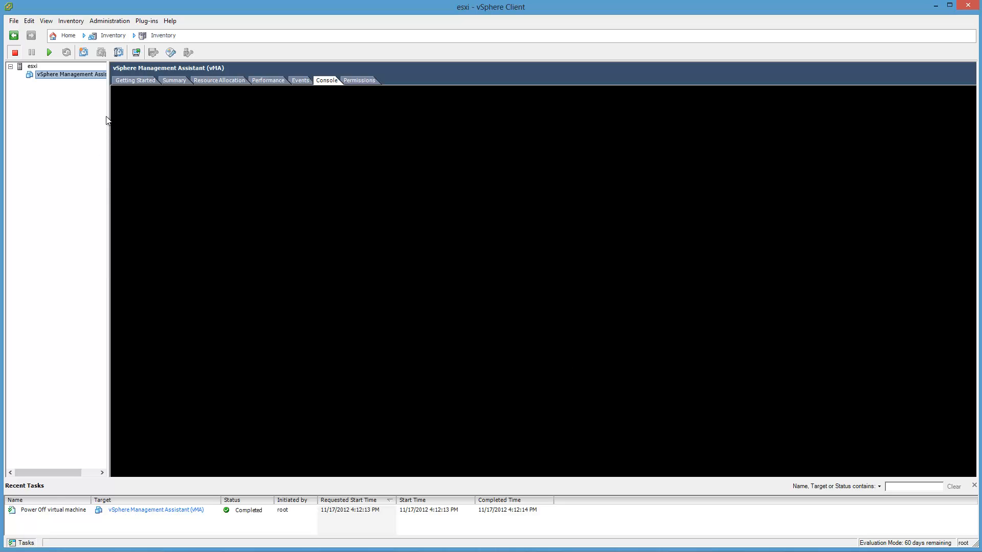
Step: Widen the inventory pane and review the vMA virtual machine's summary and hardware settings without changing them
{"action": "left_click_drag", "start_coordinate": [154, 115], "coordinate": [154, 115]}
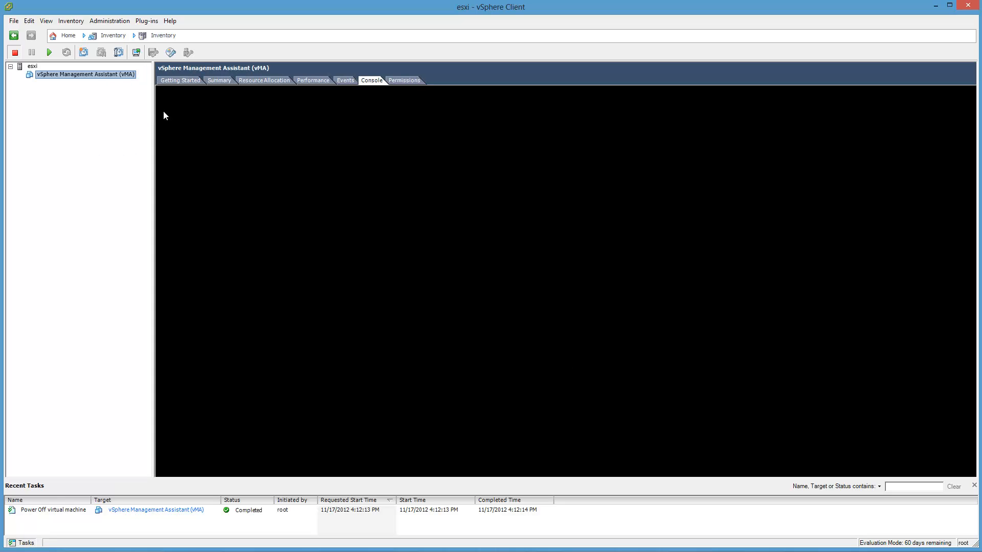
{"action": "left_click", "coordinate": [220, 81]}
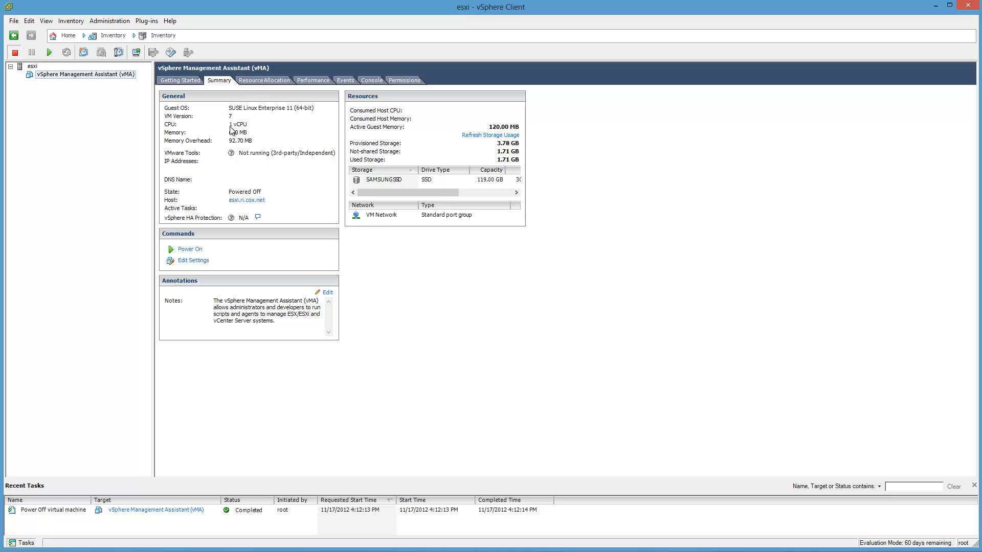
{"action": "left_click", "coordinate": [197, 260]}
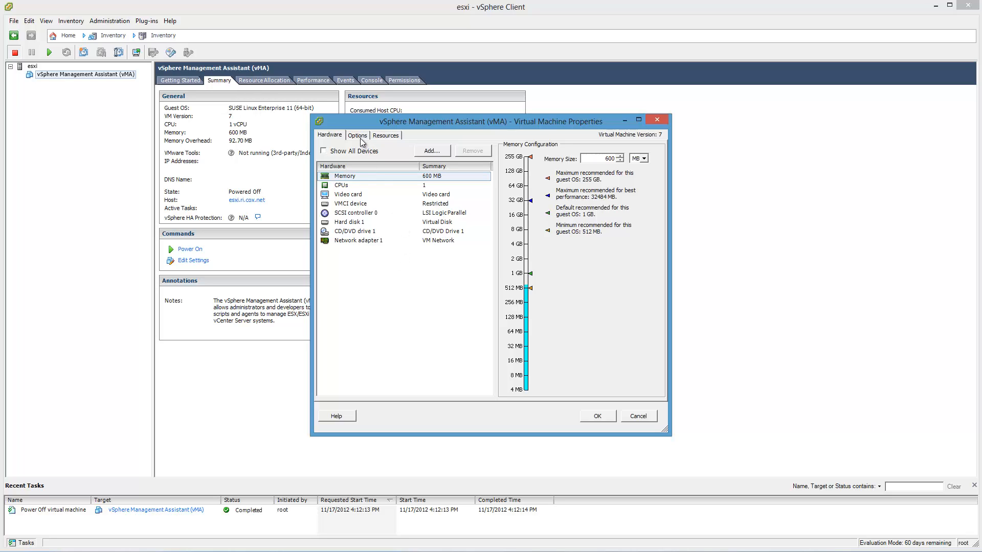
{"action": "left_click", "coordinate": [638, 416]}
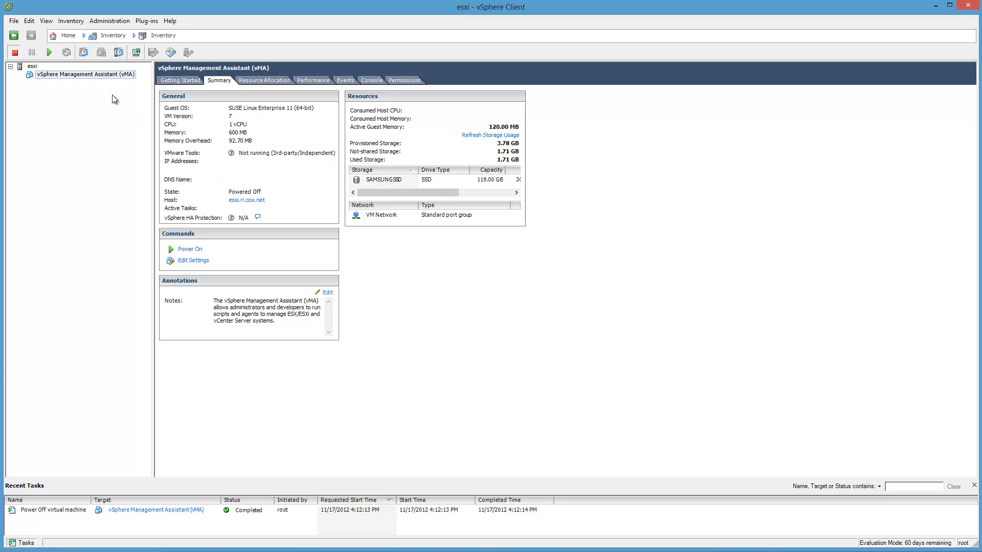
Step: Upgrade the virtual hardware of the vMA virtual machine and confirm the irreversible upgrade
{"action": "right_click", "coordinate": [101, 77]}
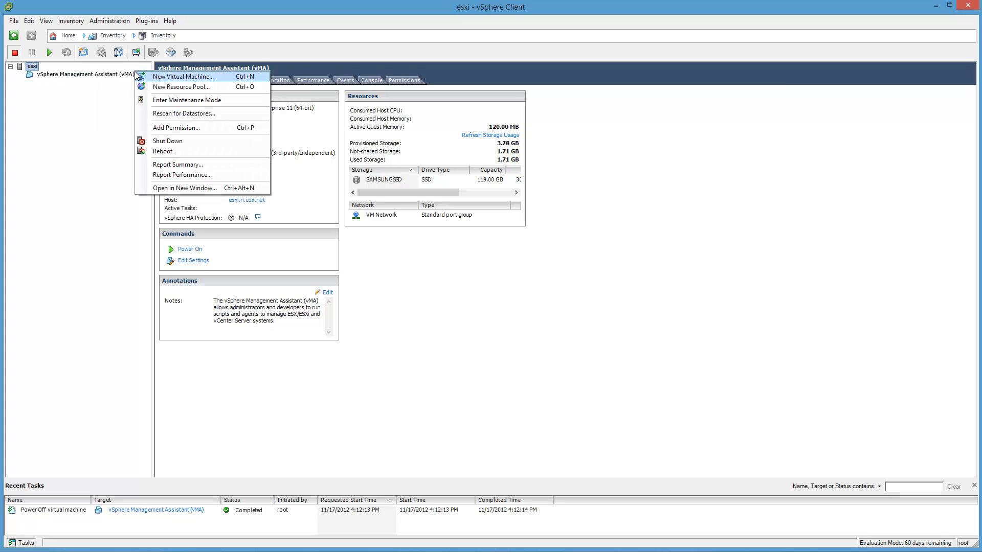
{"action": "right_click", "coordinate": [137, 75]}
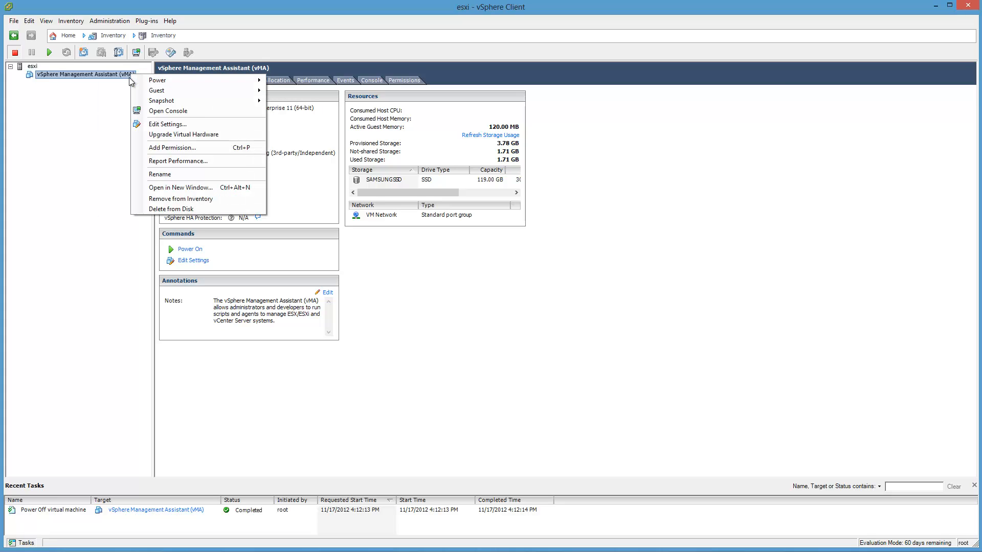
{"action": "left_click", "coordinate": [245, 134]}
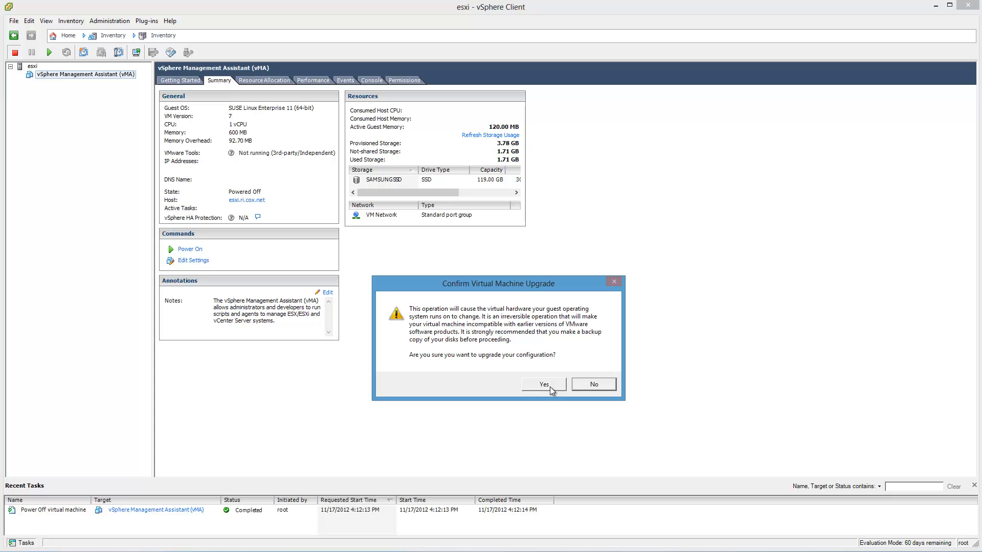
{"action": "left_click", "coordinate": [550, 386]}
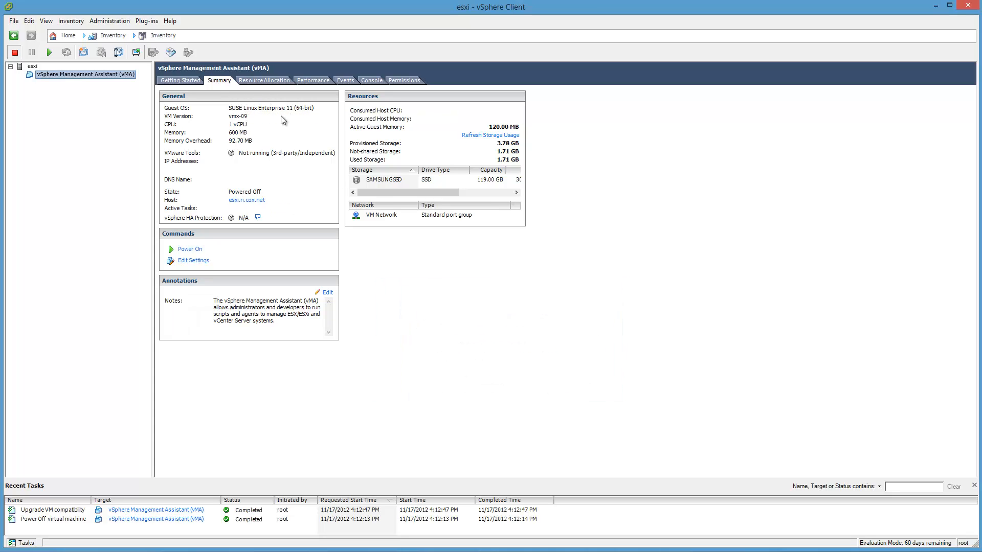
Step: Add a USB controller of type EHCI+UHCI to the vMA virtual machine and save its settings
{"action": "left_click", "coordinate": [191, 261]}
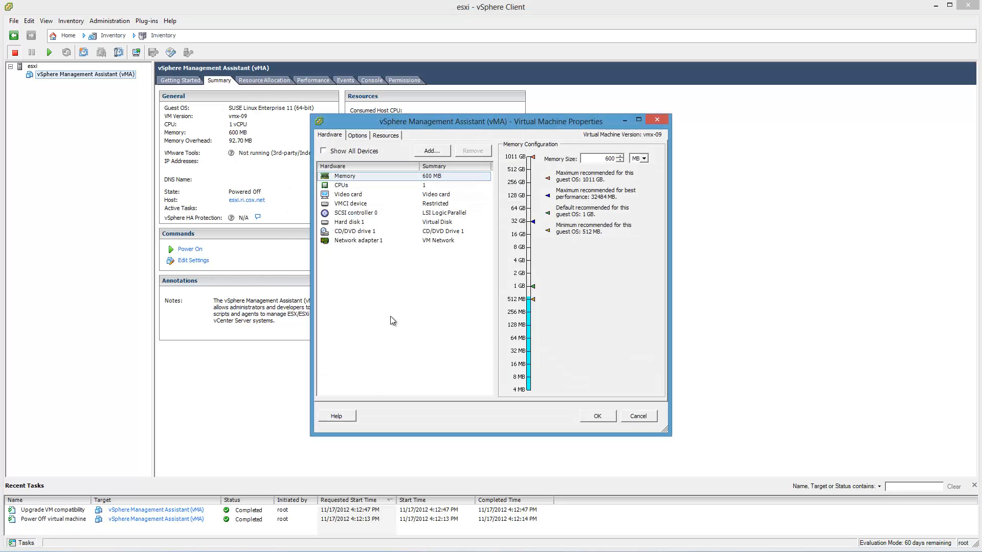
{"action": "left_click", "coordinate": [431, 154]}
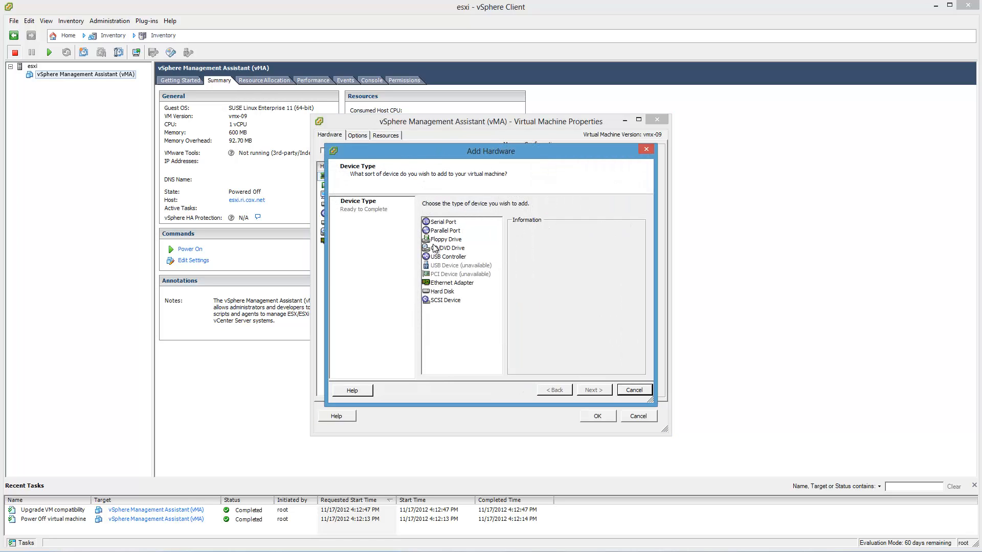
{"action": "left_click", "coordinate": [448, 256]}
{"action": "left_click", "coordinate": [594, 391]}
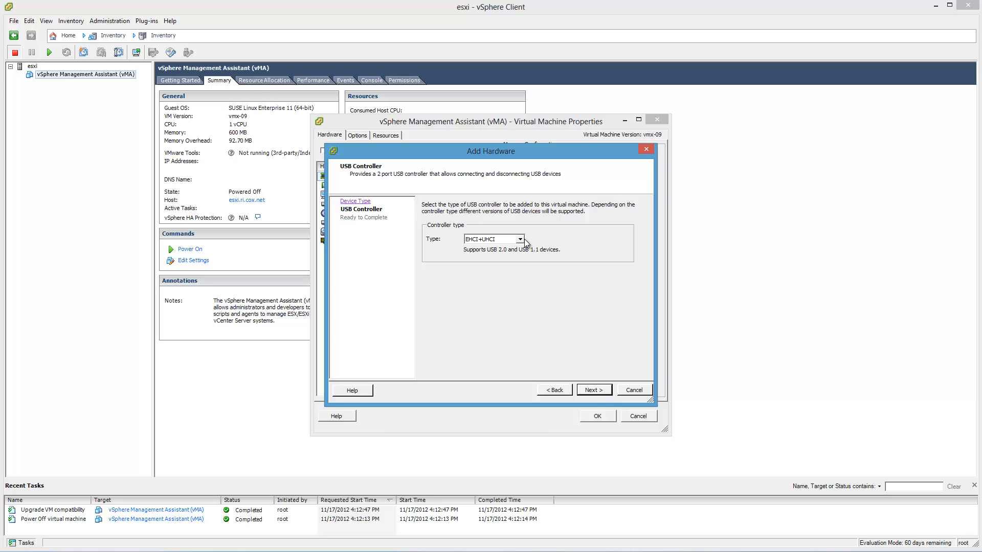
{"action": "left_click", "coordinate": [594, 391]}
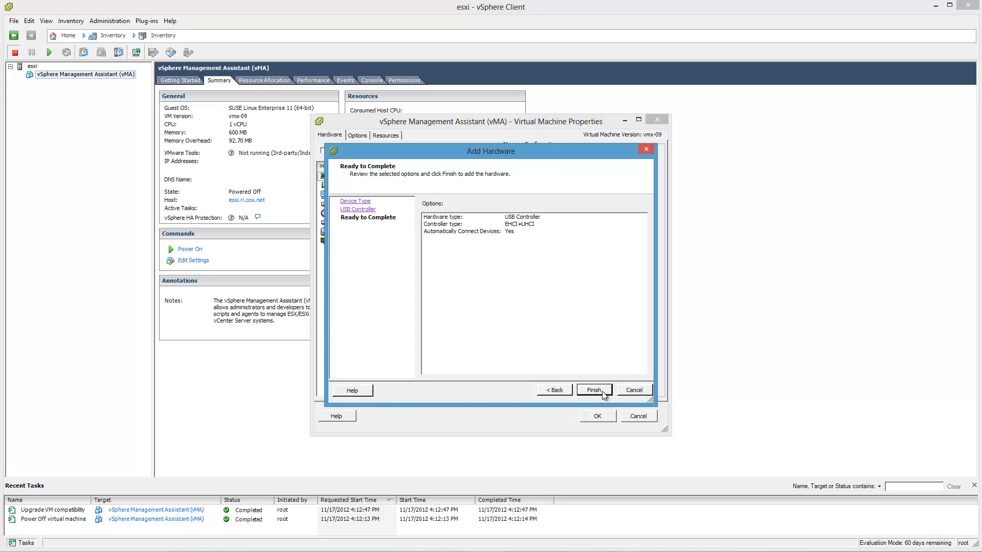
{"action": "left_click", "coordinate": [603, 392]}
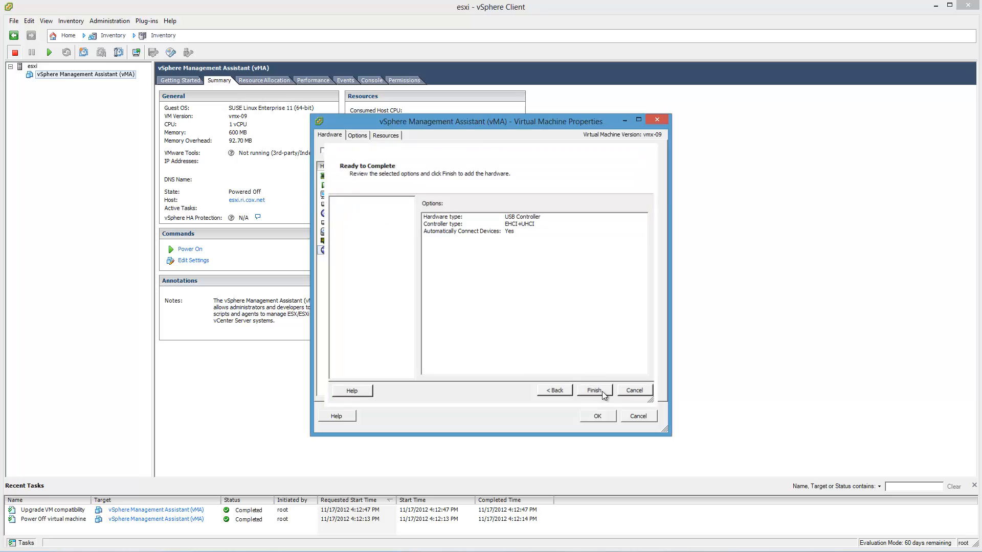
{"action": "left_click", "coordinate": [607, 416]}
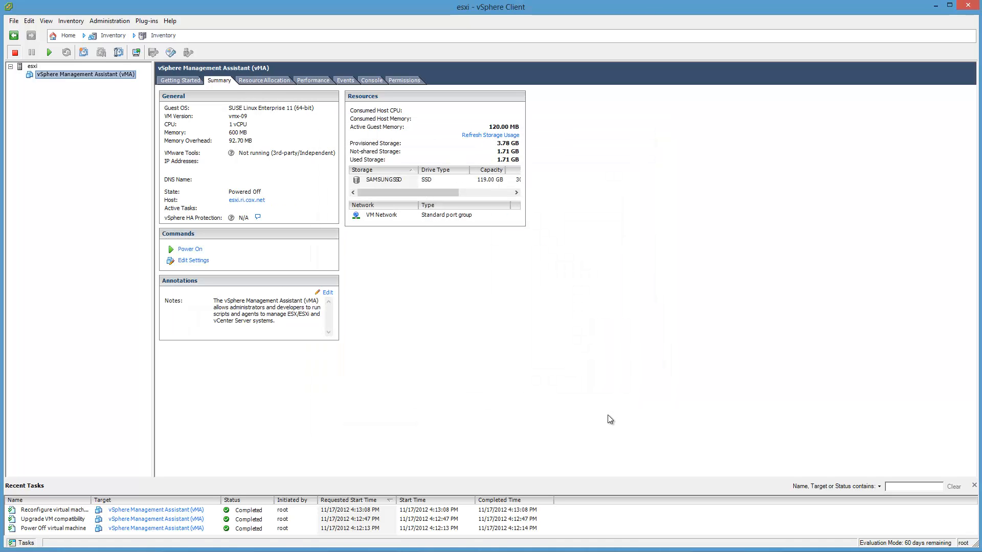
Step: Power on the vMA virtual machine with its console open to watch it boot
{"action": "left_click", "coordinate": [372, 81]}
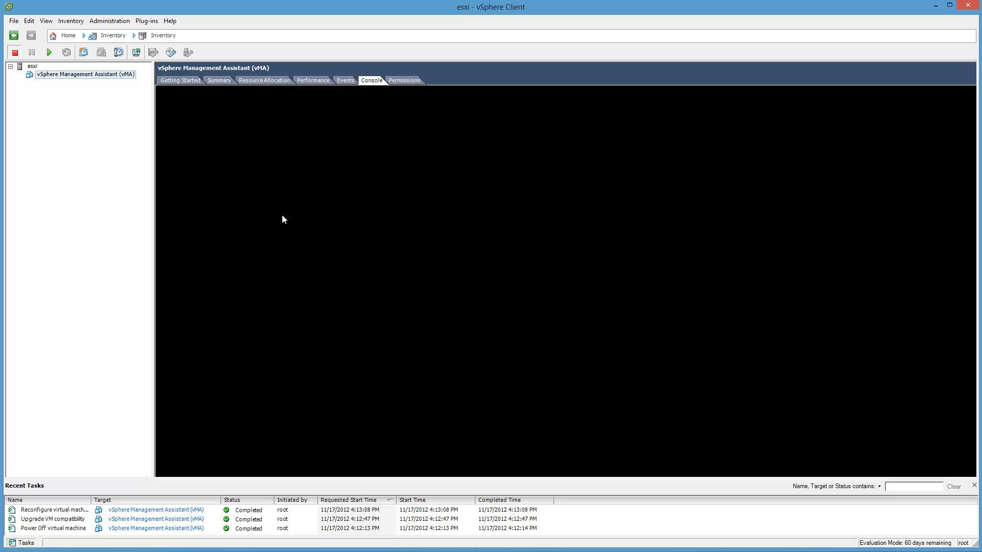
{"action": "right_click", "coordinate": [128, 75]}
{"action": "mouse_move", "coordinate": [136, 82]}
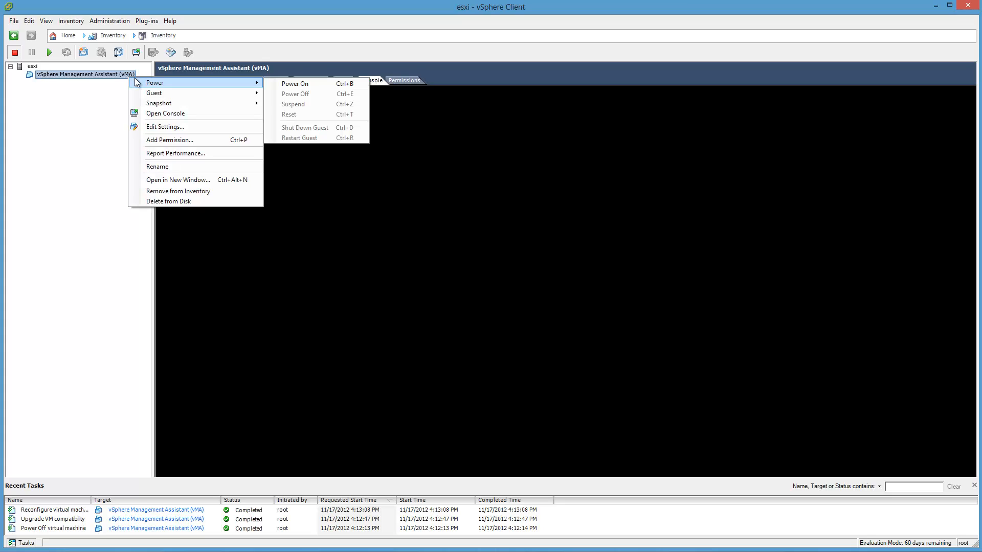
{"action": "left_click", "coordinate": [299, 85]}
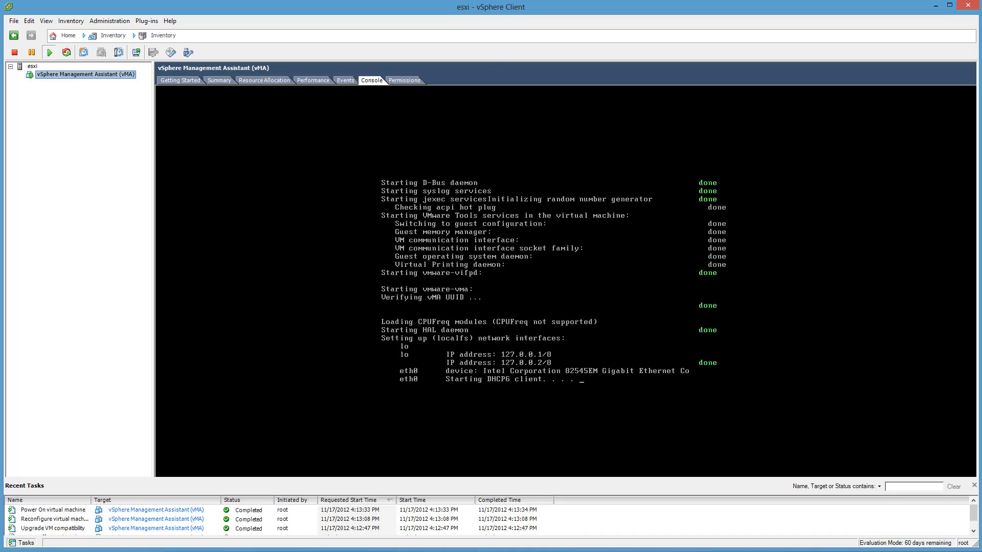
Step: Switch to the vMA page in Chrome, cancel the System Reboot wait to log out, and return to vSphere Client
{"action": "left_click", "coordinate": [118, 551]}
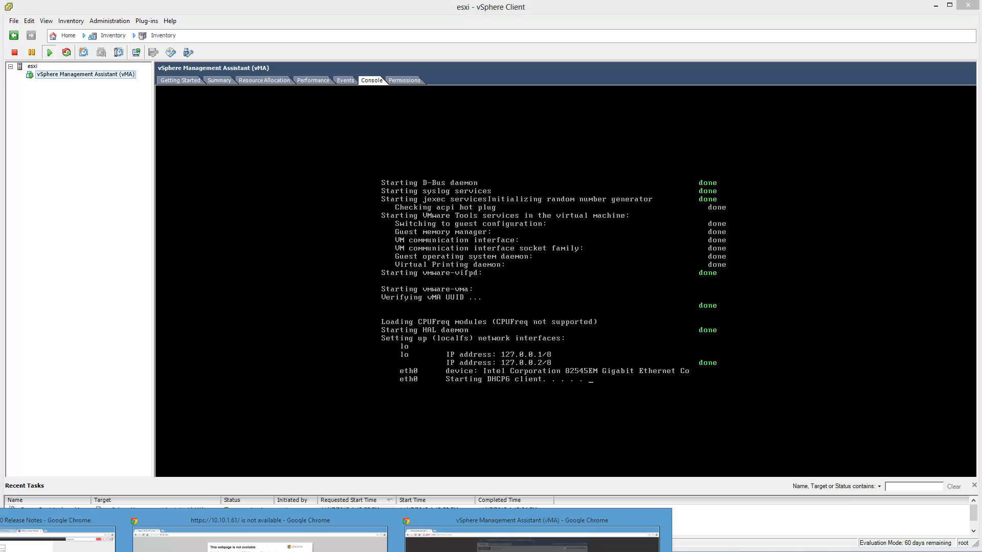
{"action": "left_click", "coordinate": [532, 540]}
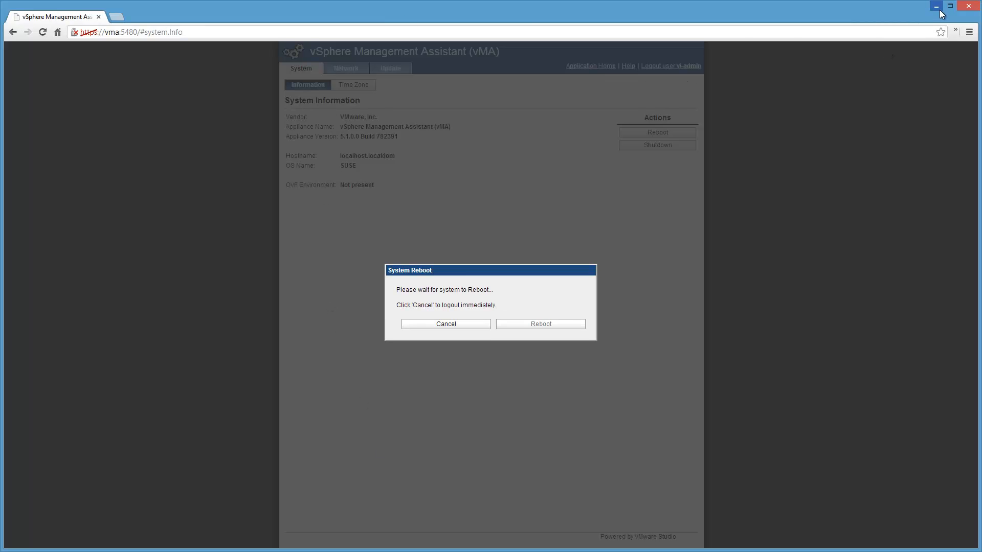
{"action": "left_click", "coordinate": [443, 324]}
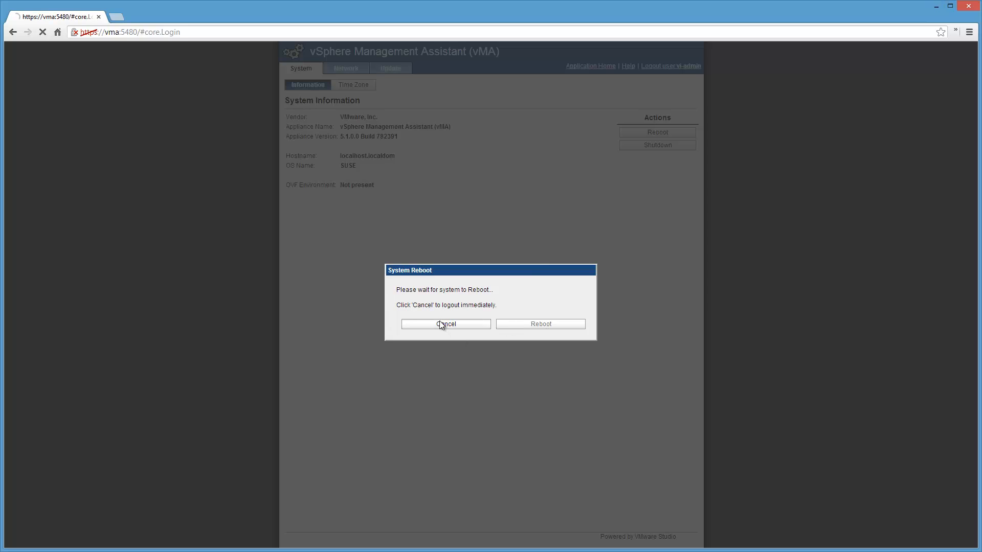
{"action": "left_click", "coordinate": [936, 7]}
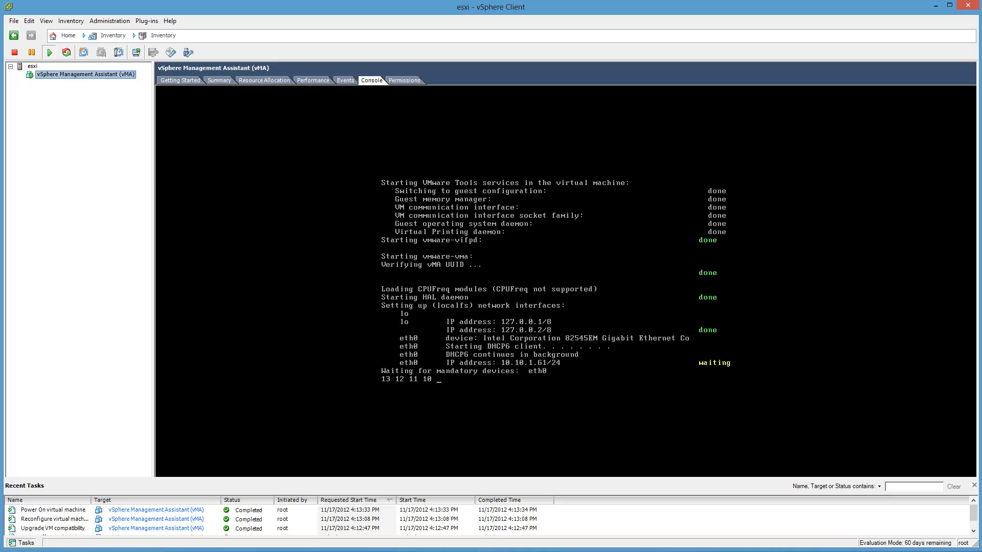
{"action": "left_click", "coordinate": [15, 551]}
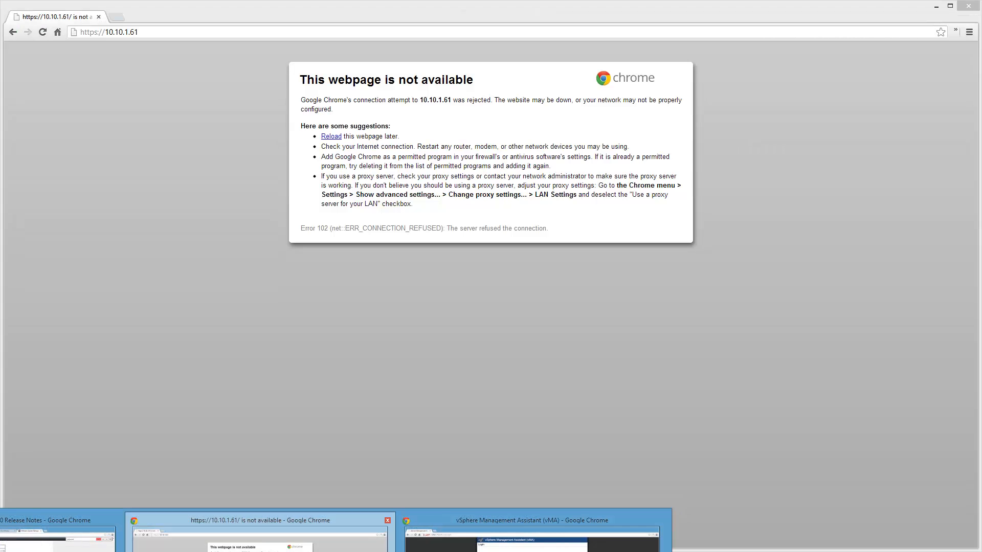
{"action": "left_click", "coordinate": [260, 542]}
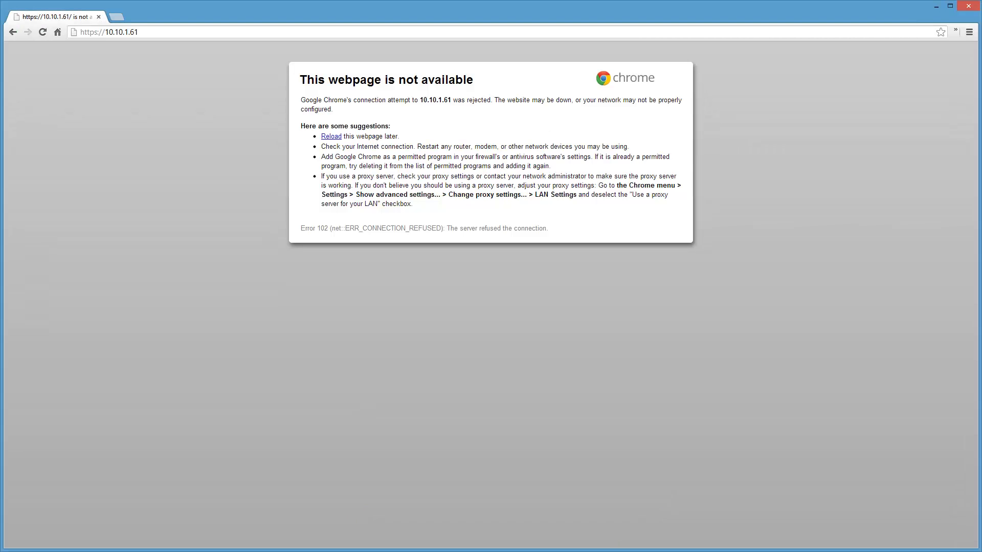
{"action": "left_click", "coordinate": [964, 6]}
{"action": "left_click", "coordinate": [15, 550]}
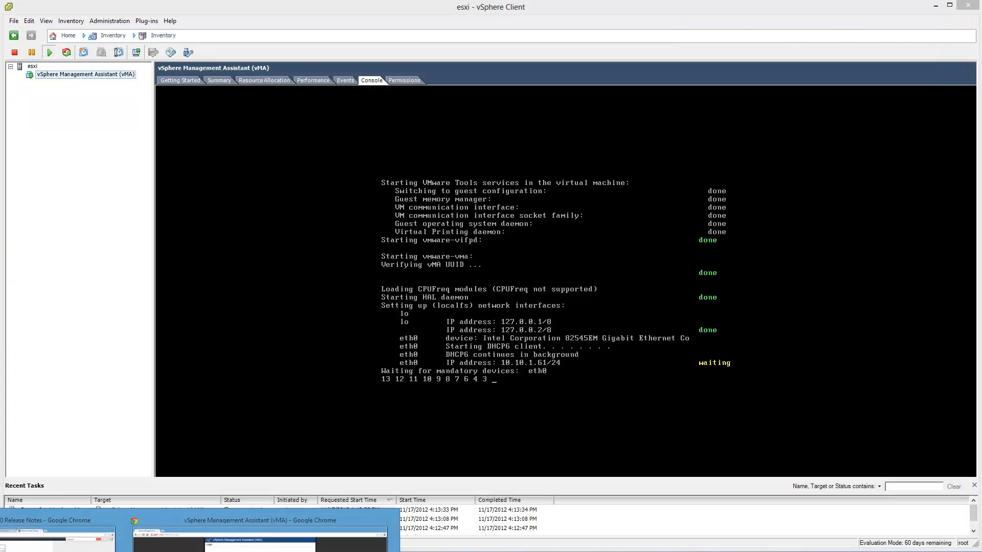
{"action": "left_click", "coordinate": [386, 520]}
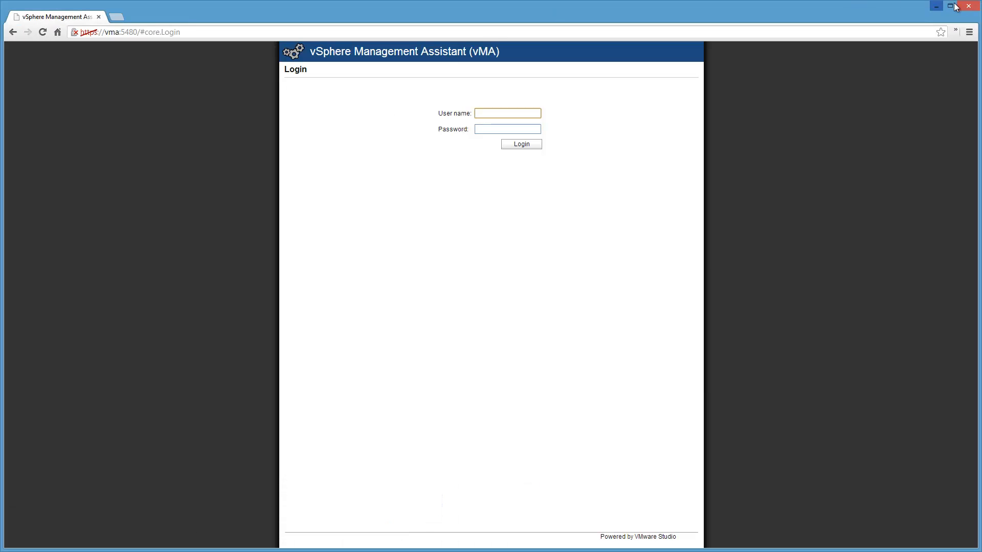
{"action": "left_click", "coordinate": [937, 6]}
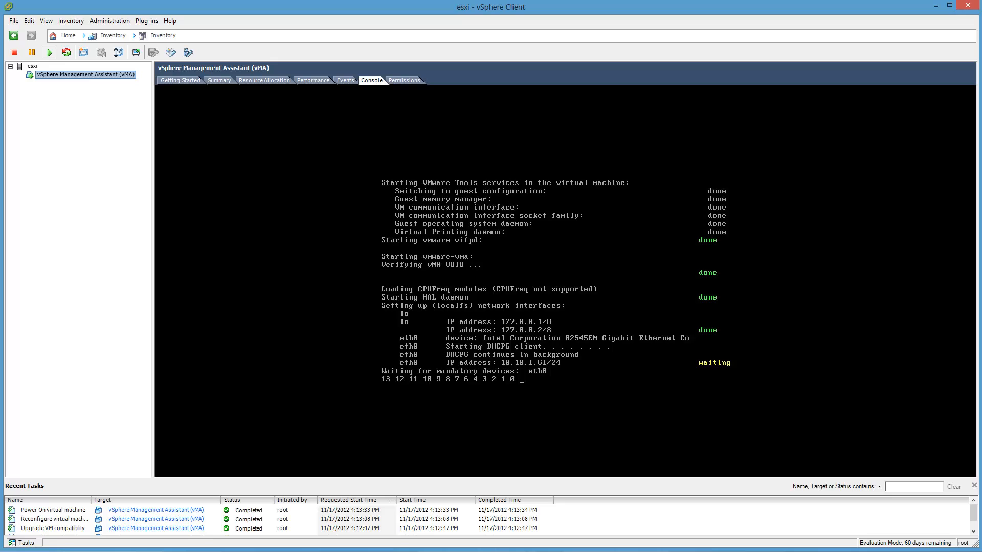
{"action": "left_click", "coordinate": [132, 551]}
{"action": "left_click", "coordinate": [61, 537]}
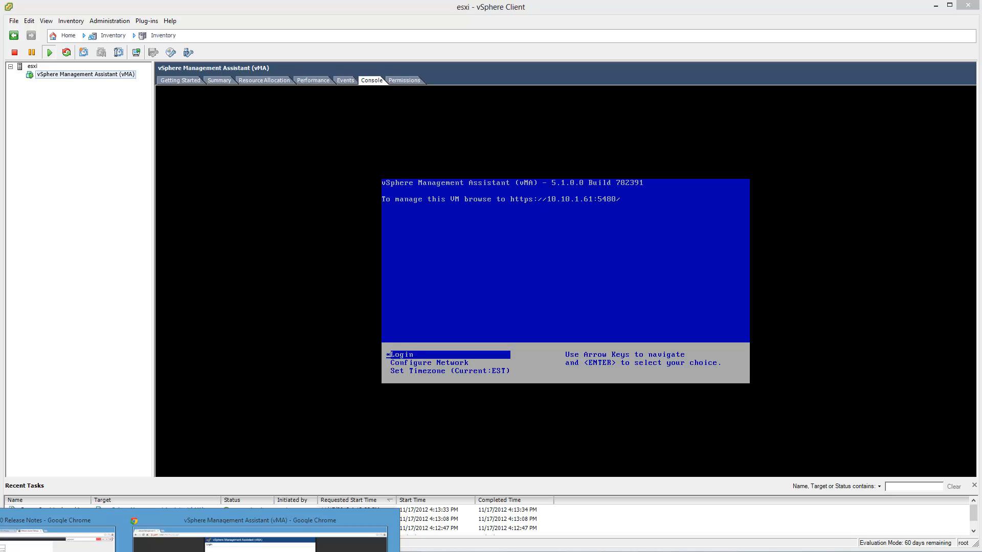
Step: Switch to Command Prompt, ping vma to test its connectivity, stop the ping, and move the window out of the way
{"action": "key", "text": "alt+Tab"}
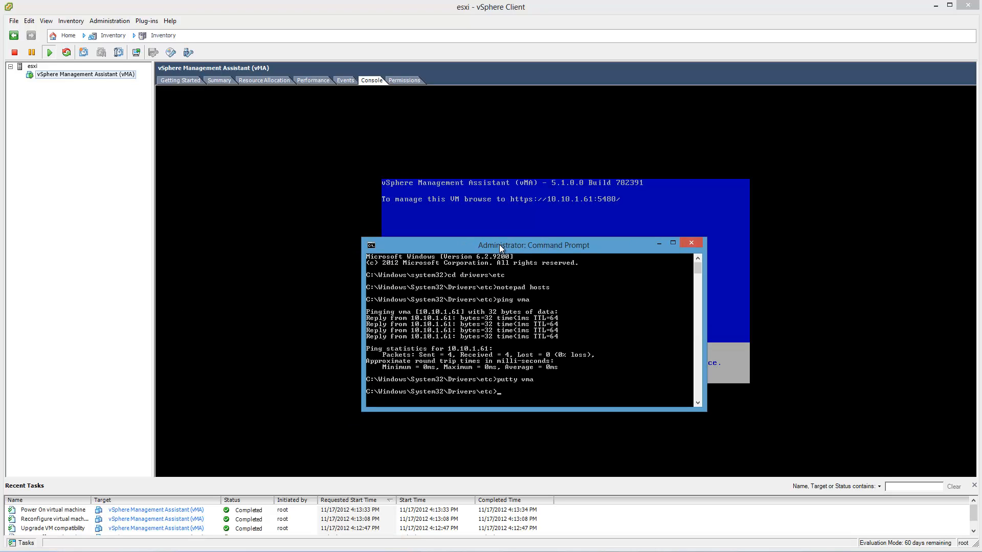
{"action": "key", "text": "Up"}
{"action": "key", "text": "Up"}
{"action": "key", "text": "Return"}
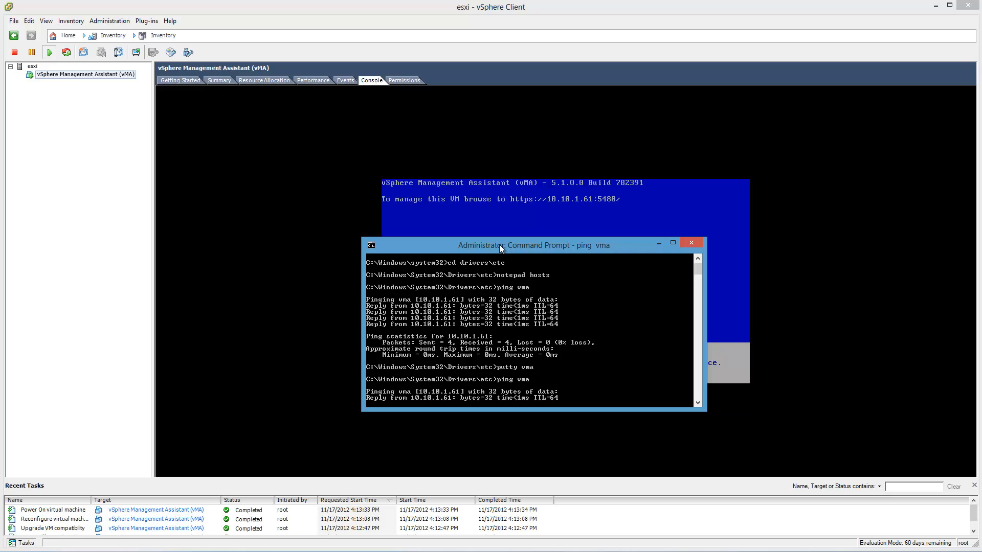
{"action": "key", "text": "ctrl+c"}
{"action": "left_click_drag", "start_coordinate": [523, 246], "coordinate": [0, 241]}
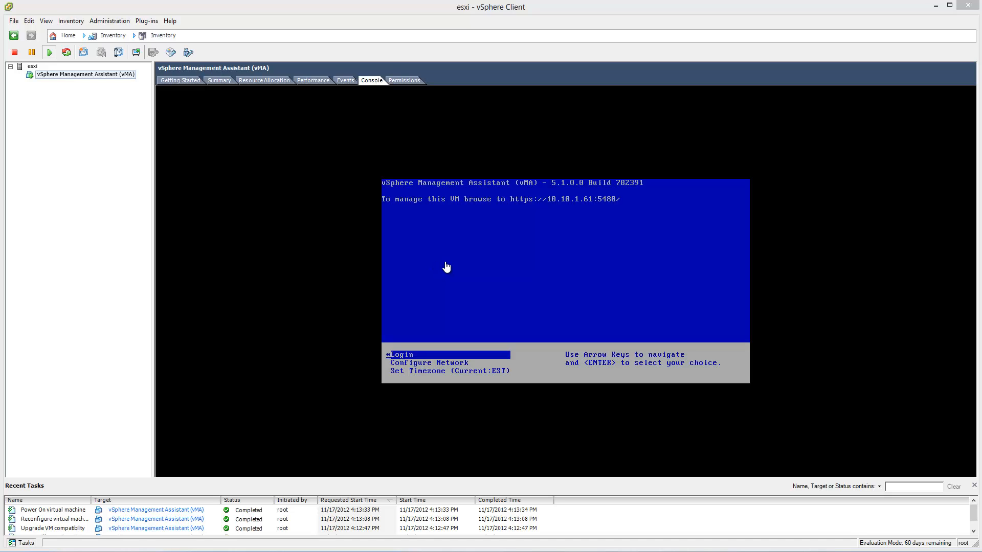
Step: Switch to the vMA login page in Chrome and log in as vi-admin with the account password
{"action": "mouse_move", "coordinate": [125, 551]}
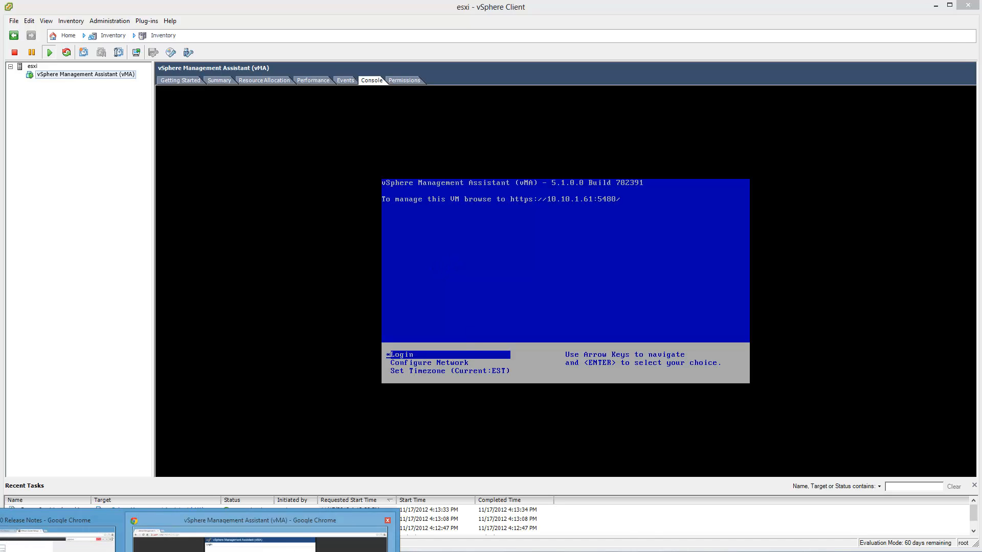
{"action": "left_click", "coordinate": [260, 534]}
{"action": "type", "text": "vi-admin"}
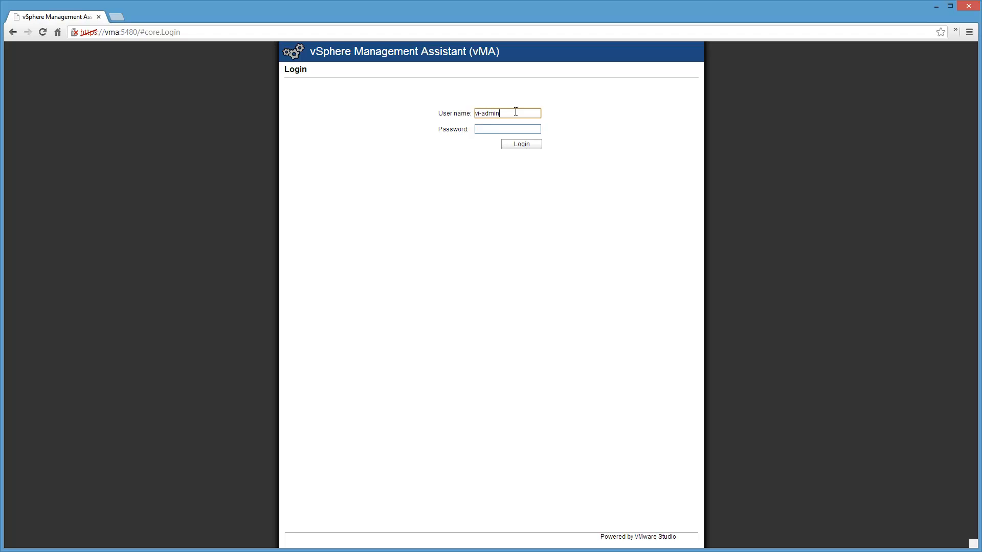
{"action": "key", "text": "Tab"}
{"action": "type", "text": "••••••••"}
{"action": "key", "text": "Return"}
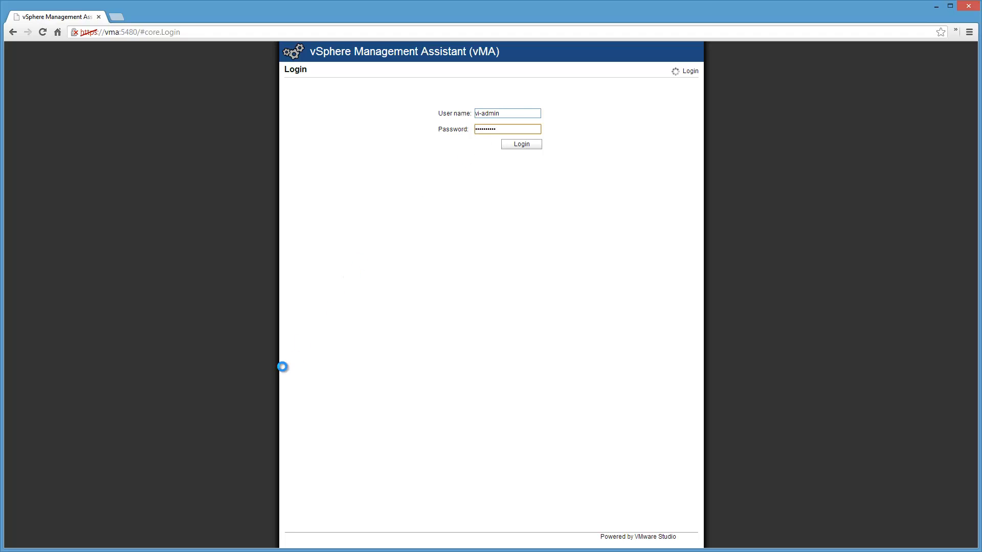
{"action": "left_click", "coordinate": [97, 551]}
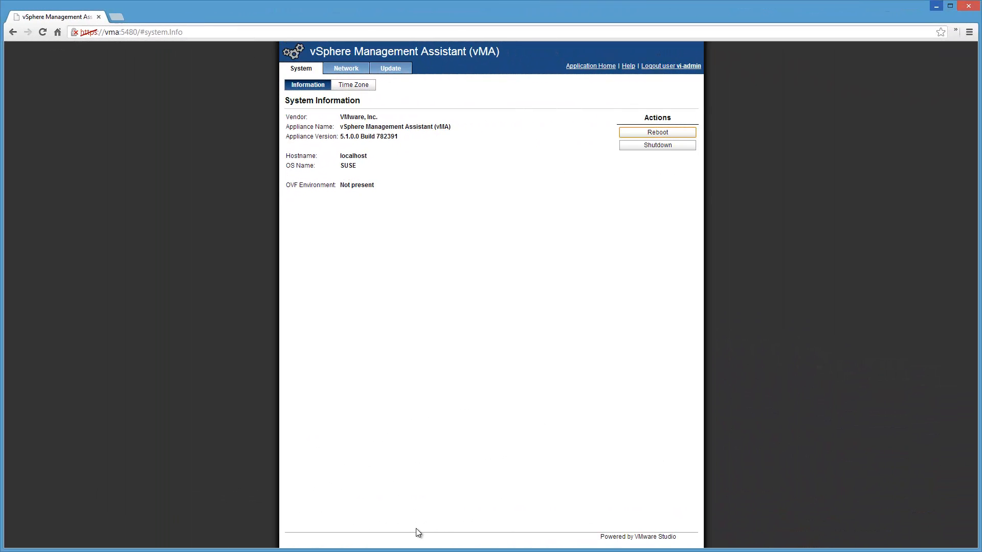
Step: View the appliance's time zone settings and run a check for vMA updates
{"action": "left_click", "coordinate": [359, 83]}
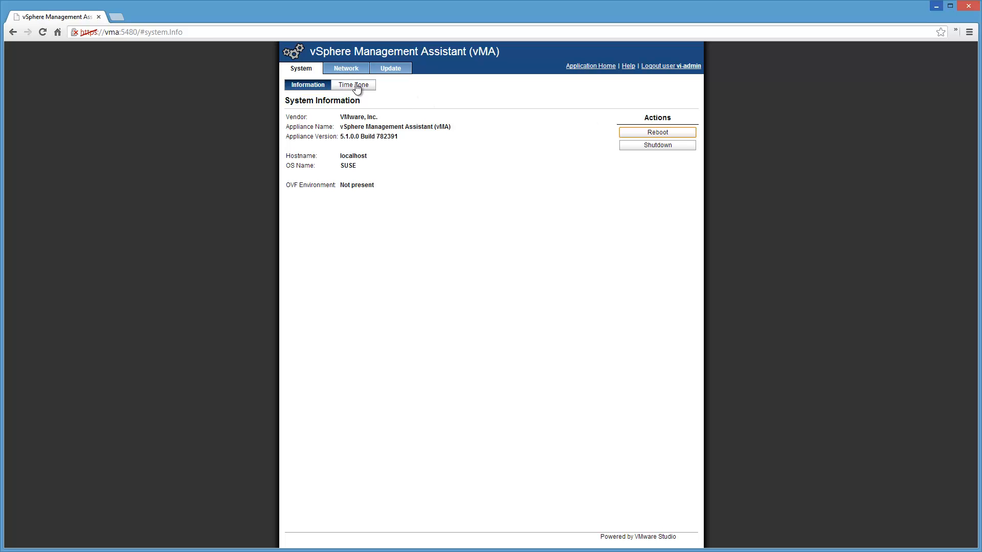
{"action": "left_click", "coordinate": [397, 72]}
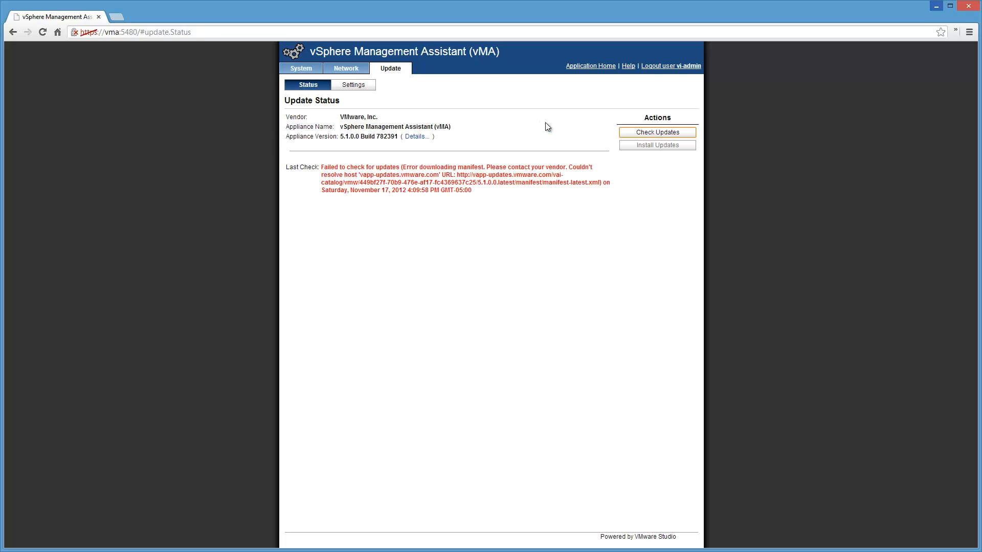
{"action": "left_click", "coordinate": [657, 133]}
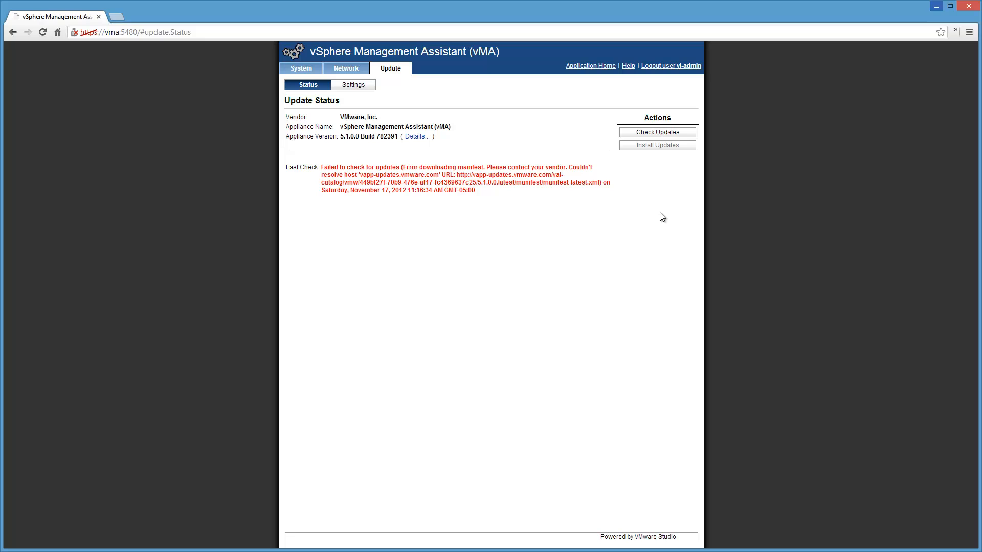
Step: Reopen the appliance's system information and minimize Chrome to return to the vMA console in vSphere Client
{"action": "left_click", "coordinate": [301, 69]}
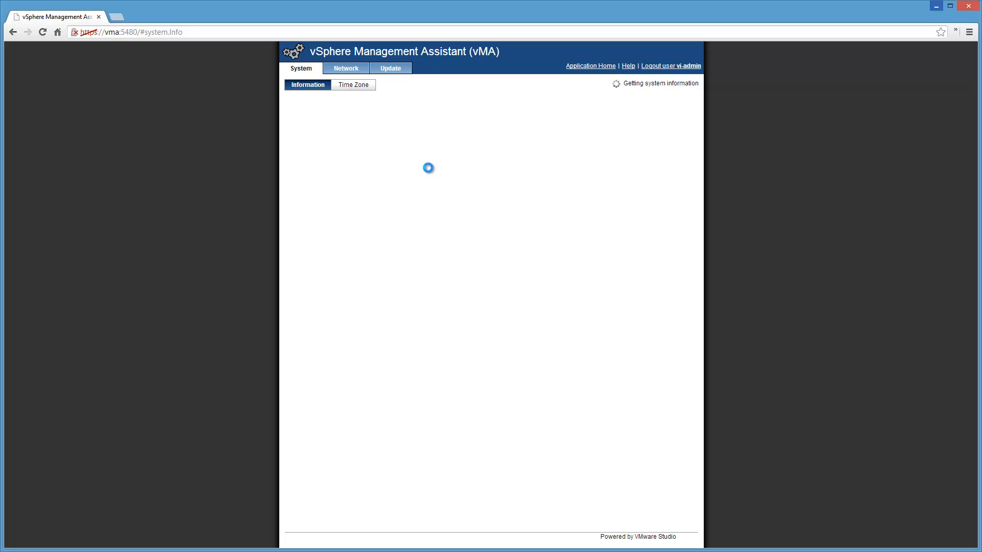
{"action": "left_click", "coordinate": [937, 7]}
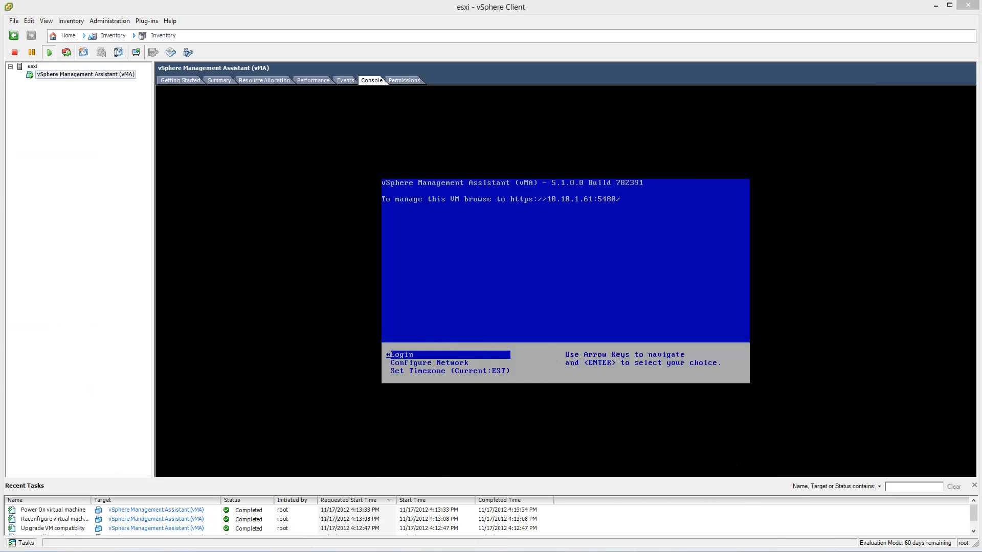